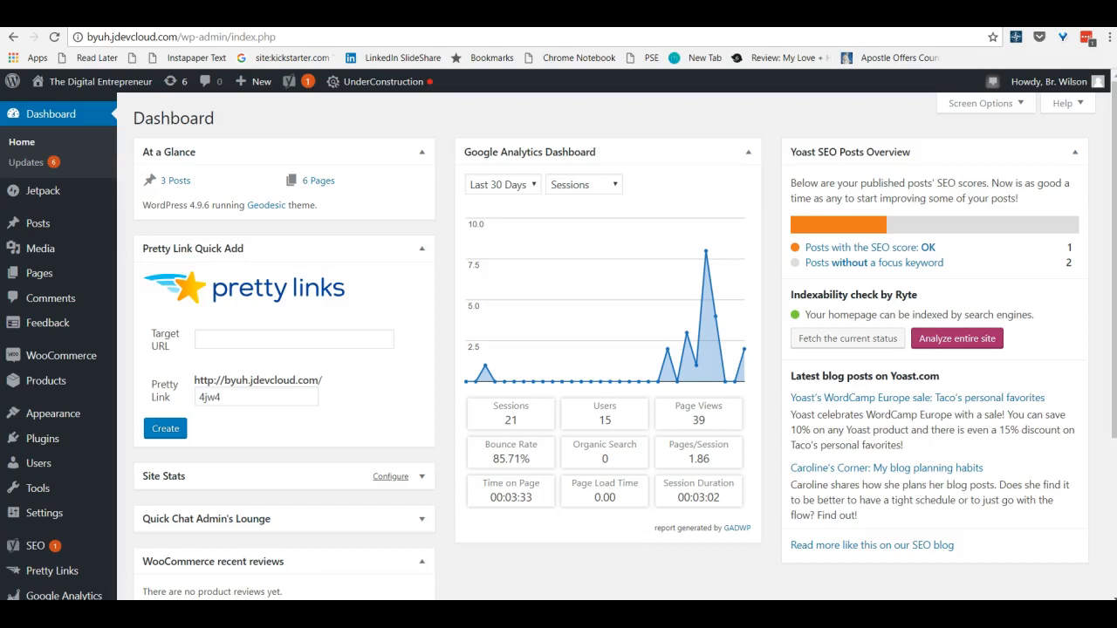
Open the WooCommerce payment settings to review the installed payment methods
{"action": "mouse_move", "coordinate": [45, 443]}
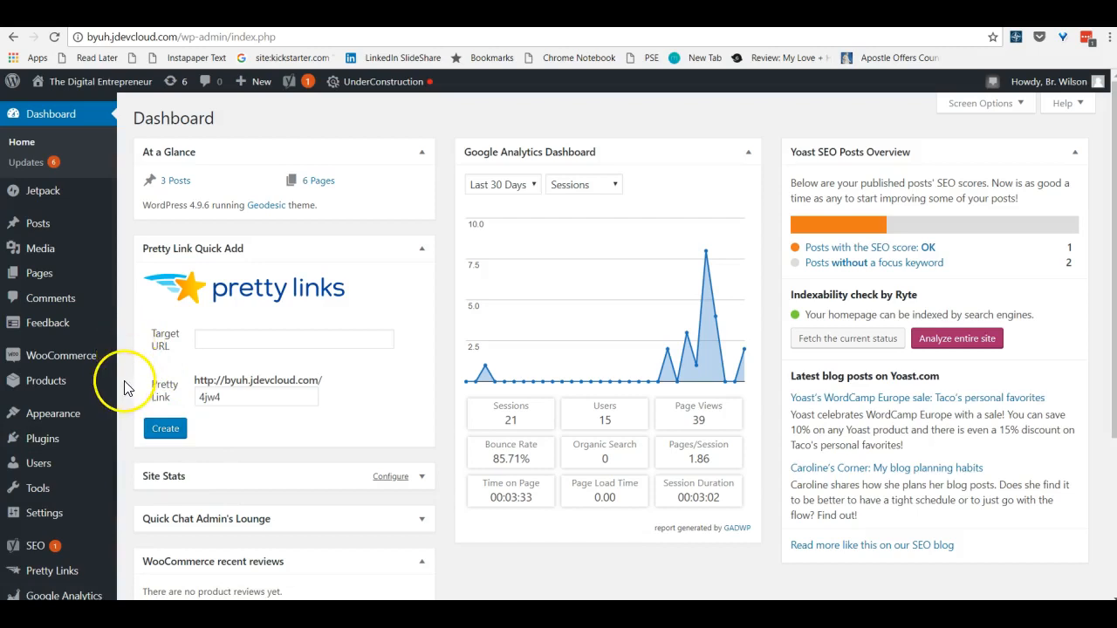
{"action": "mouse_move", "coordinate": [78, 356]}
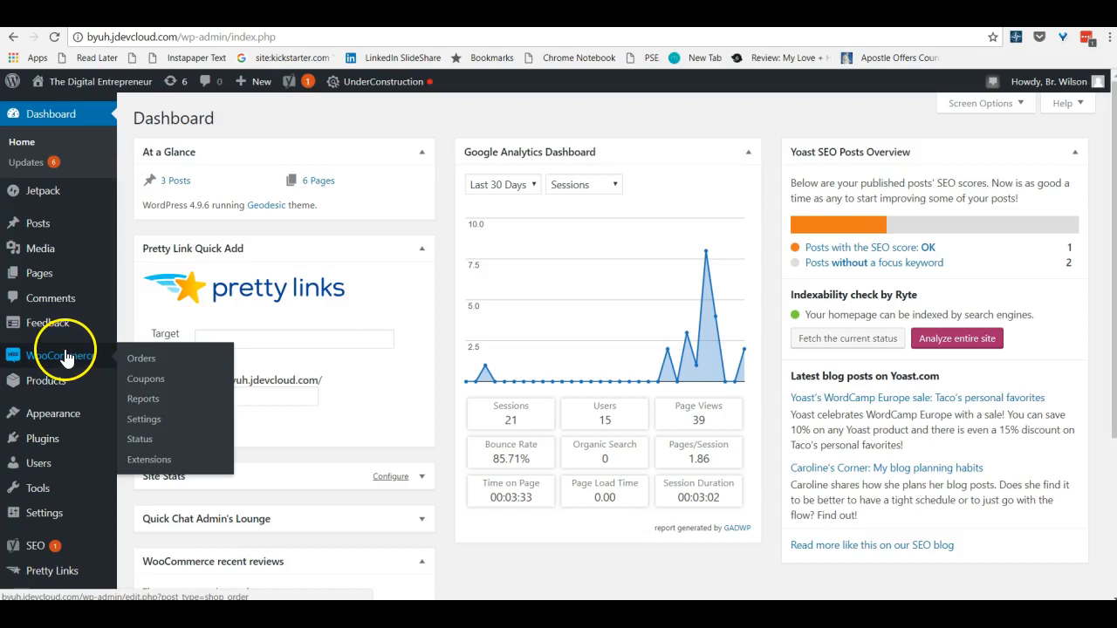
{"action": "left_click", "coordinate": [145, 423]}
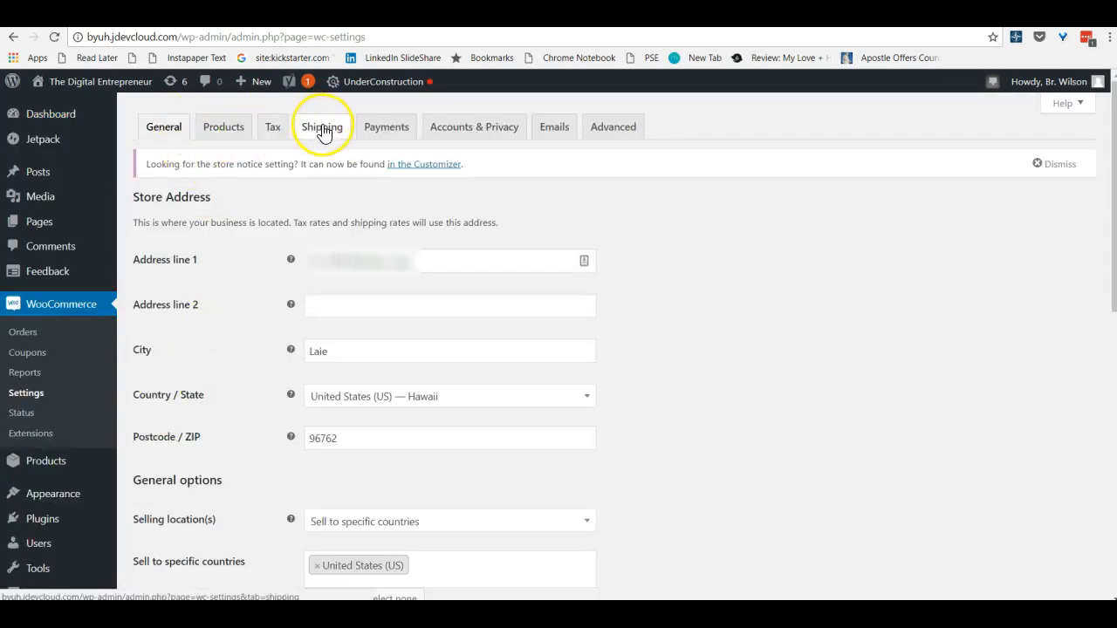
{"action": "left_click", "coordinate": [389, 130]}
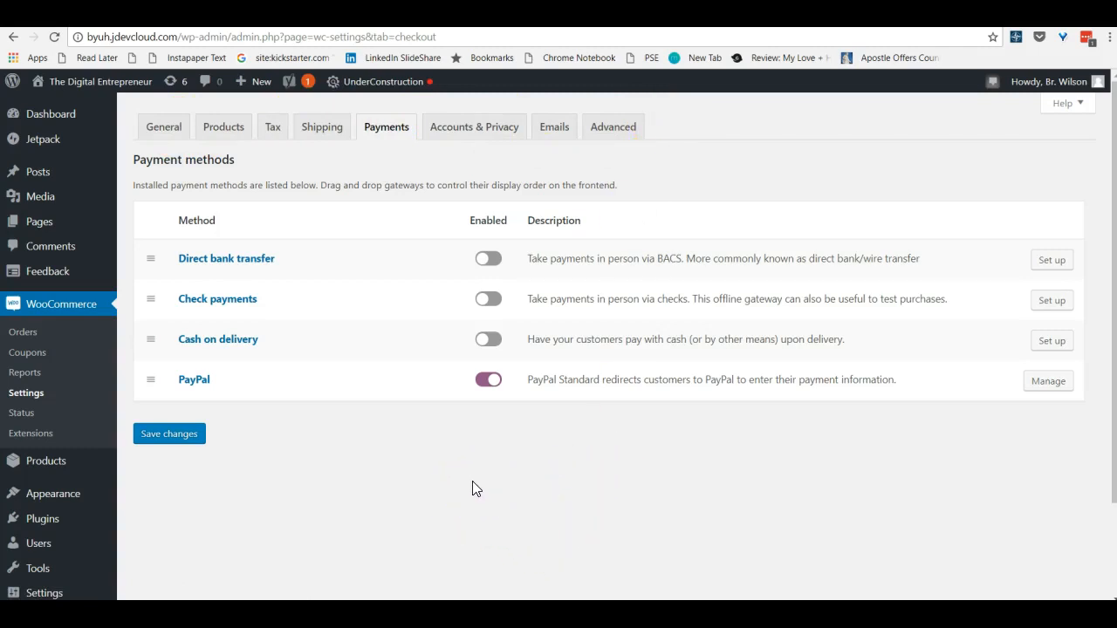
Start a new product and look over its name, description, product data, short description and image sections
{"action": "mouse_move", "coordinate": [55, 462]}
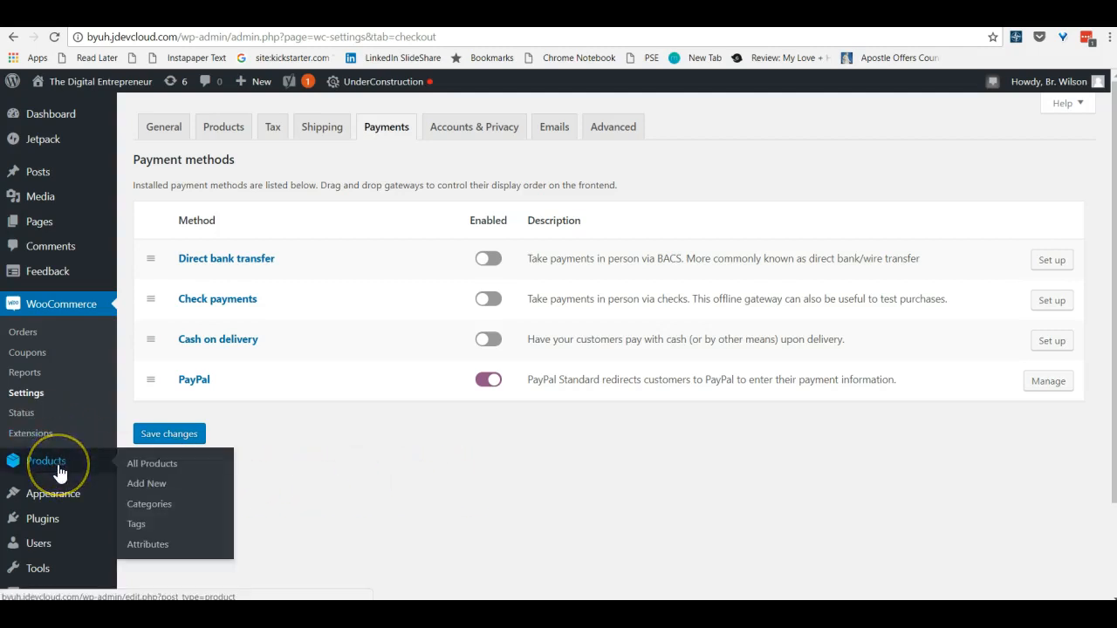
{"action": "left_click", "coordinate": [150, 484]}
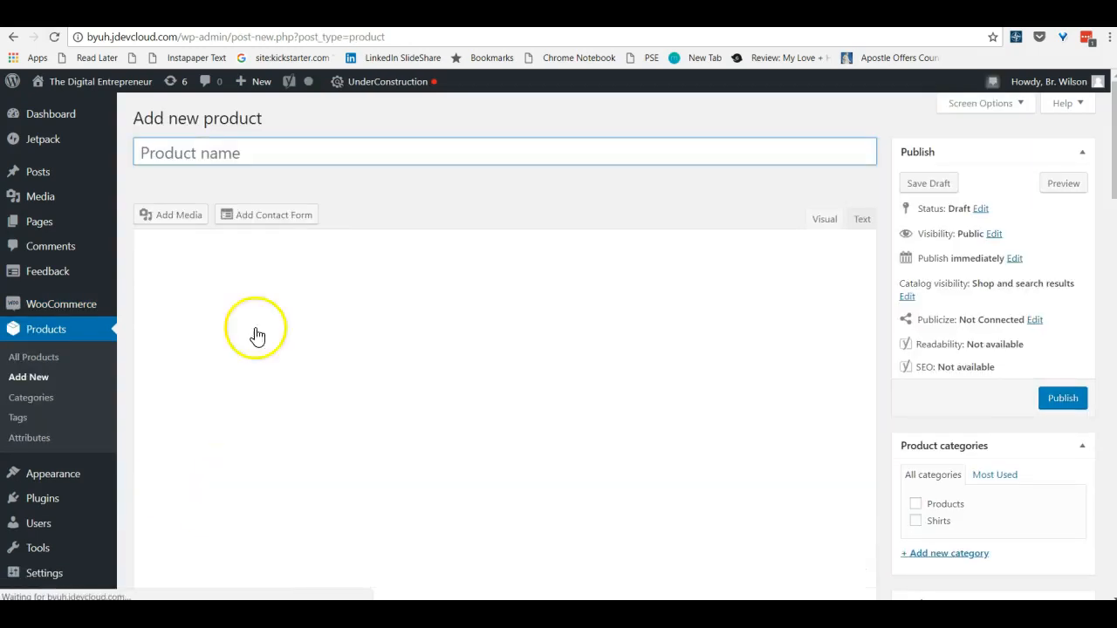
{"action": "left_click", "coordinate": [177, 226]}
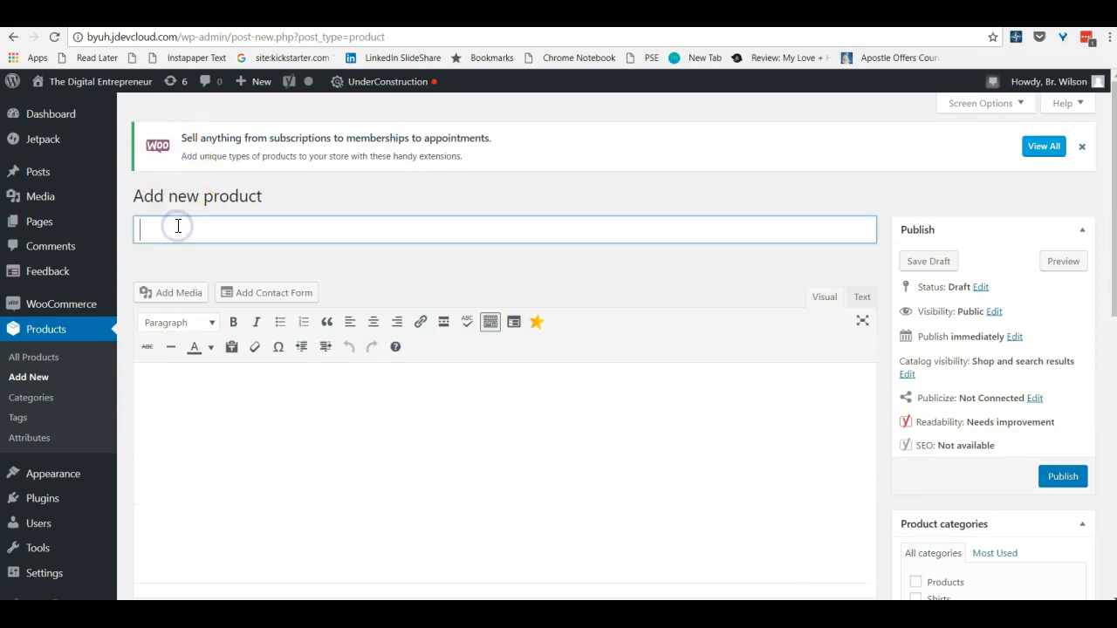
{"action": "scroll", "coordinate": [393, 326], "scroll_direction": "down", "scroll_amount": 1}
{"action": "left_click", "coordinate": [160, 314]}
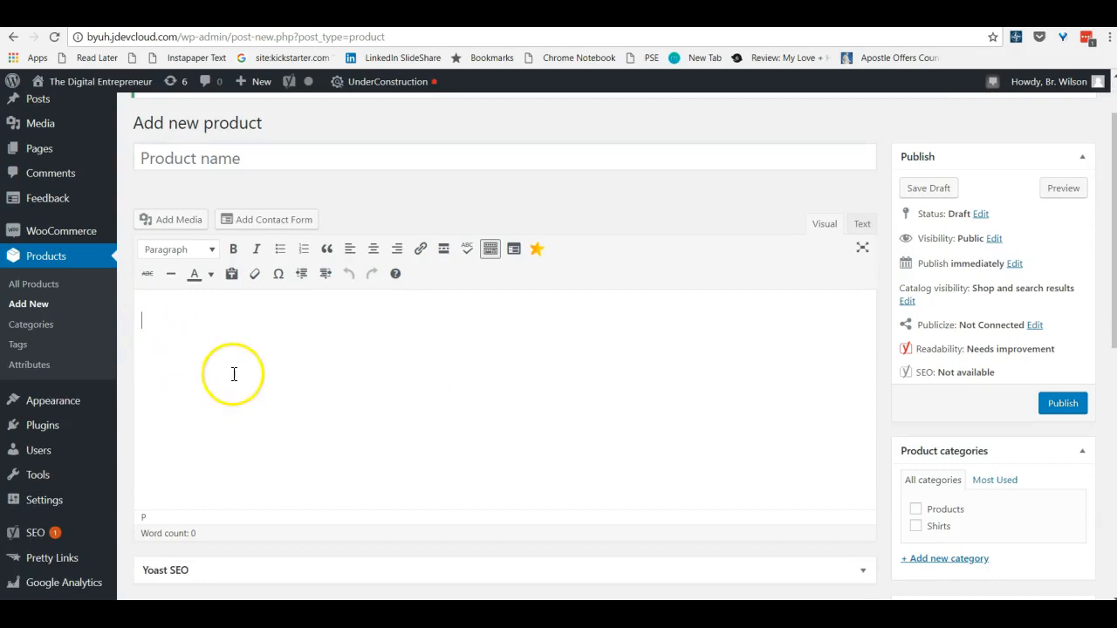
{"action": "scroll", "coordinate": [236, 369], "scroll_direction": "down", "scroll_amount": 8}
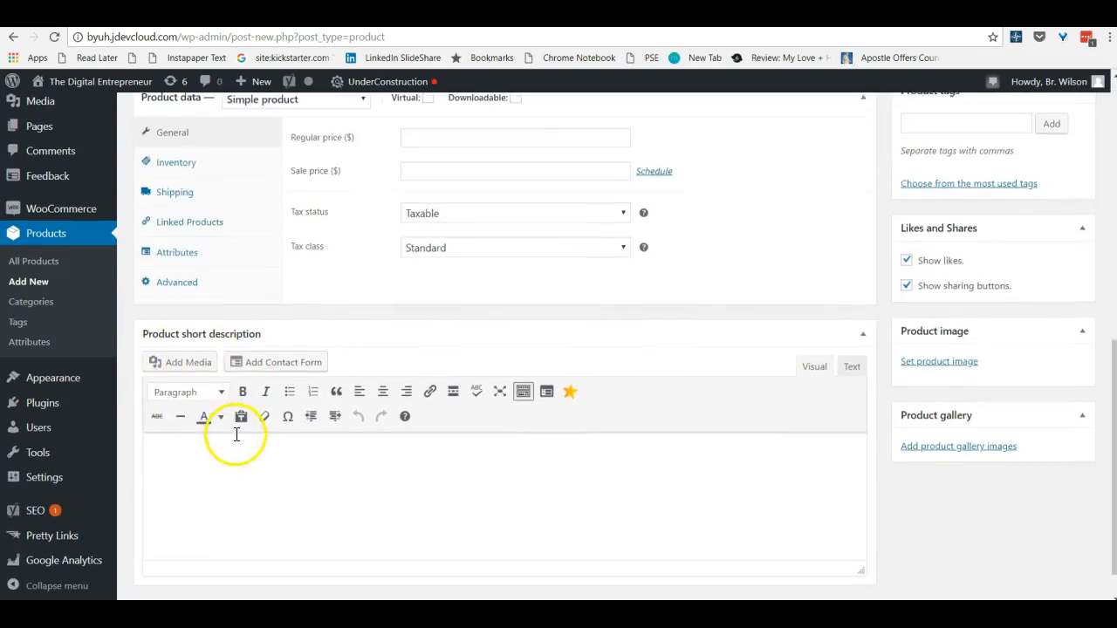
{"action": "scroll", "coordinate": [236, 428], "scroll_direction": "down", "scroll_amount": 1}
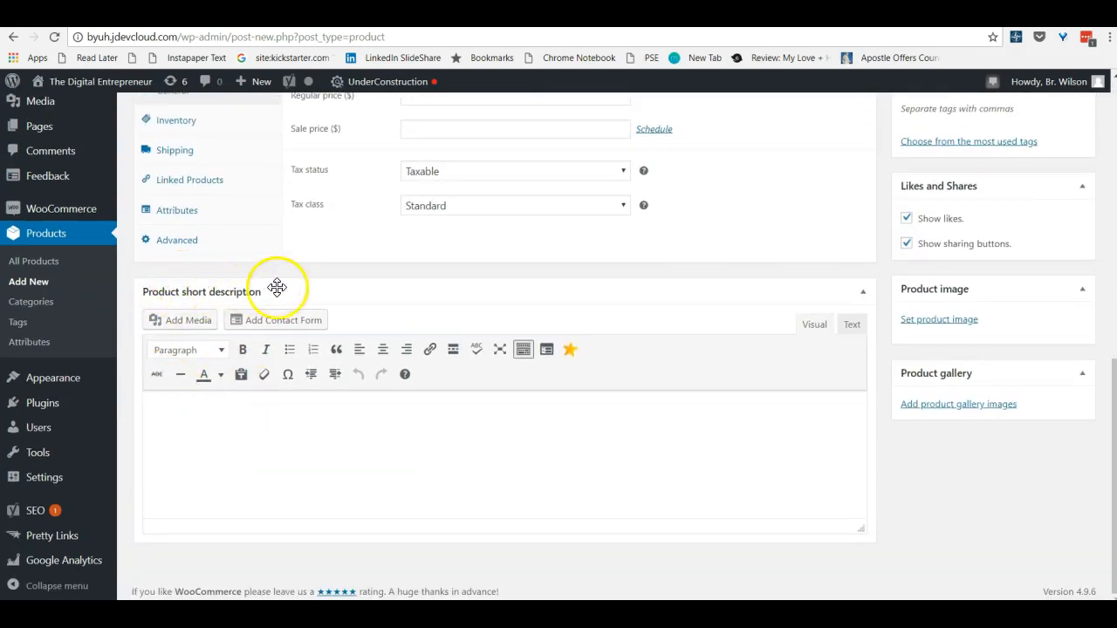
{"action": "left_click", "coordinate": [154, 415]}
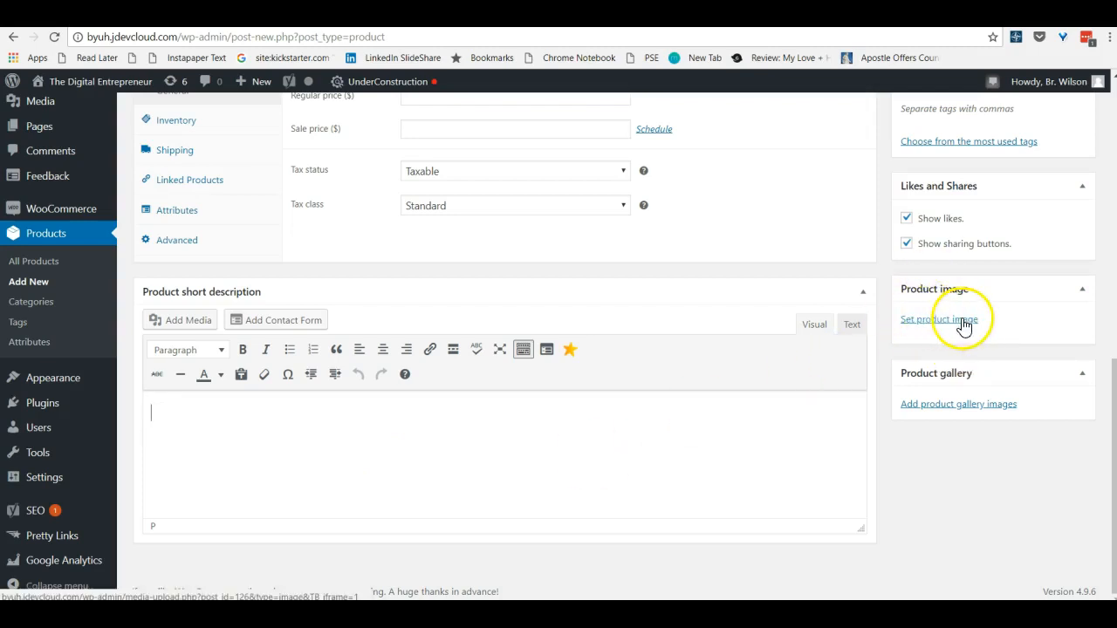
{"action": "scroll", "coordinate": [646, 297], "scroll_direction": "up", "scroll_amount": 3}
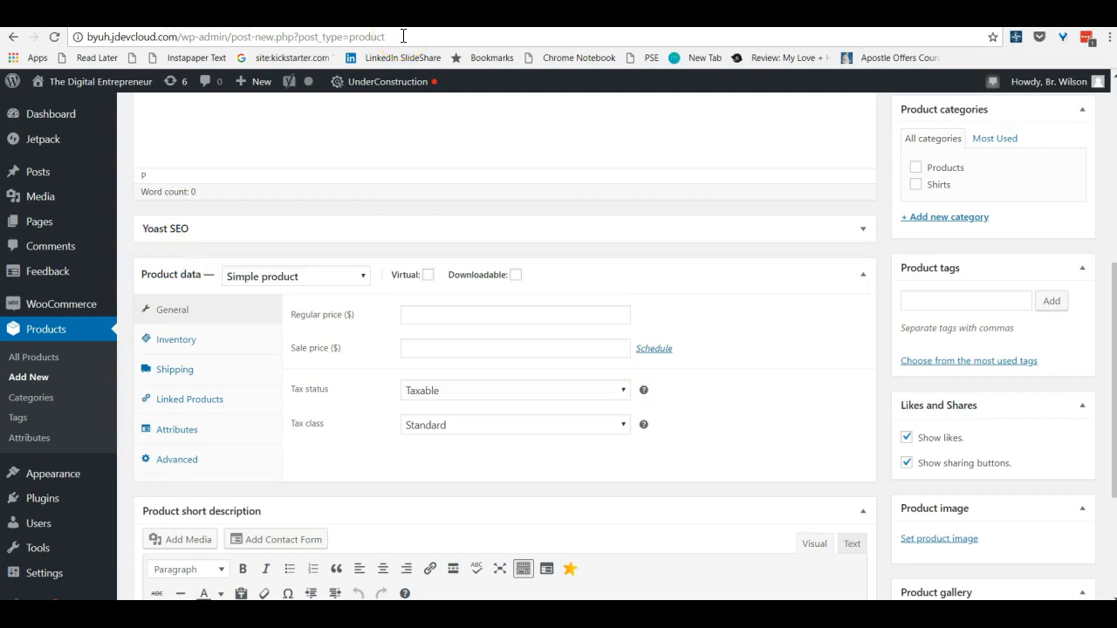
{"action": "key", "text": "ctrl+Tab"}
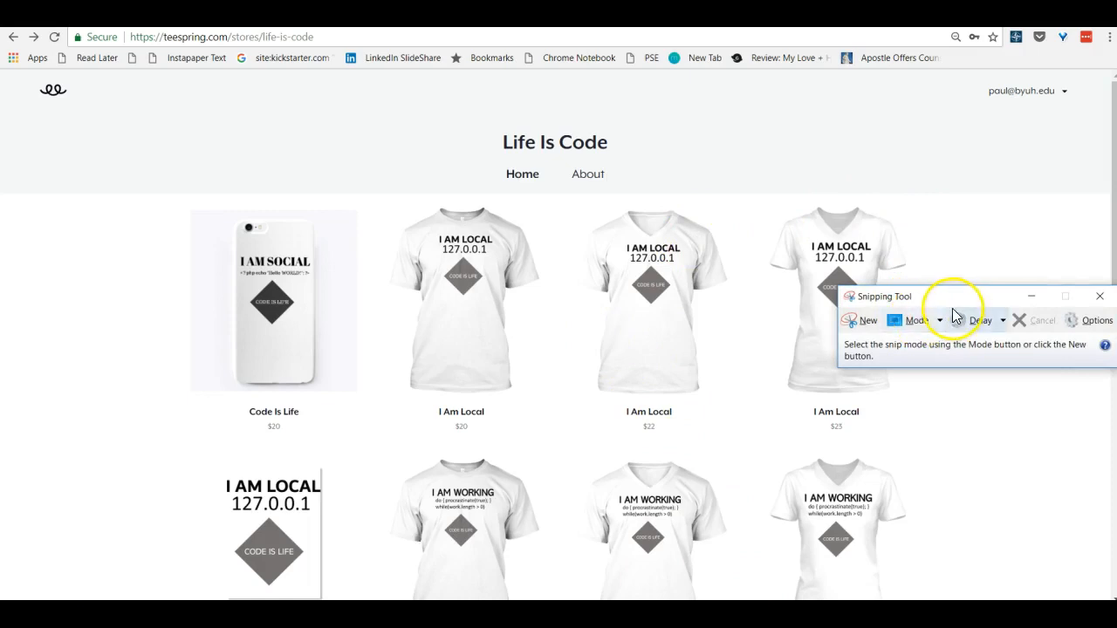
{"action": "left_click", "coordinate": [866, 322]}
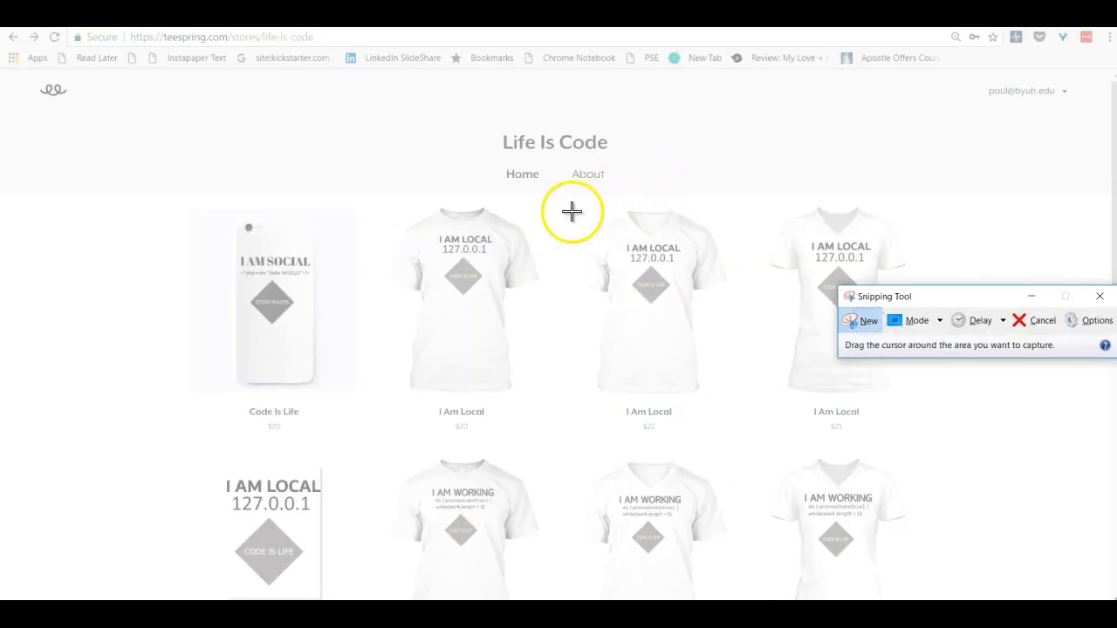
{"action": "left_click_drag", "start_coordinate": [559, 209], "coordinate": [735, 398]}
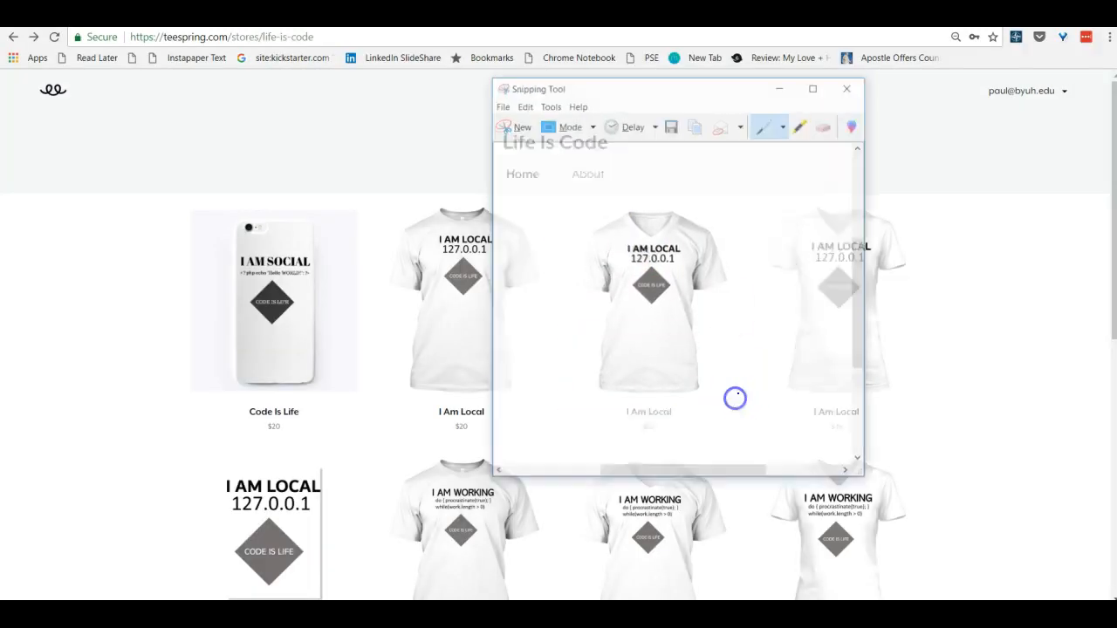
{"action": "left_click", "coordinate": [672, 126]}
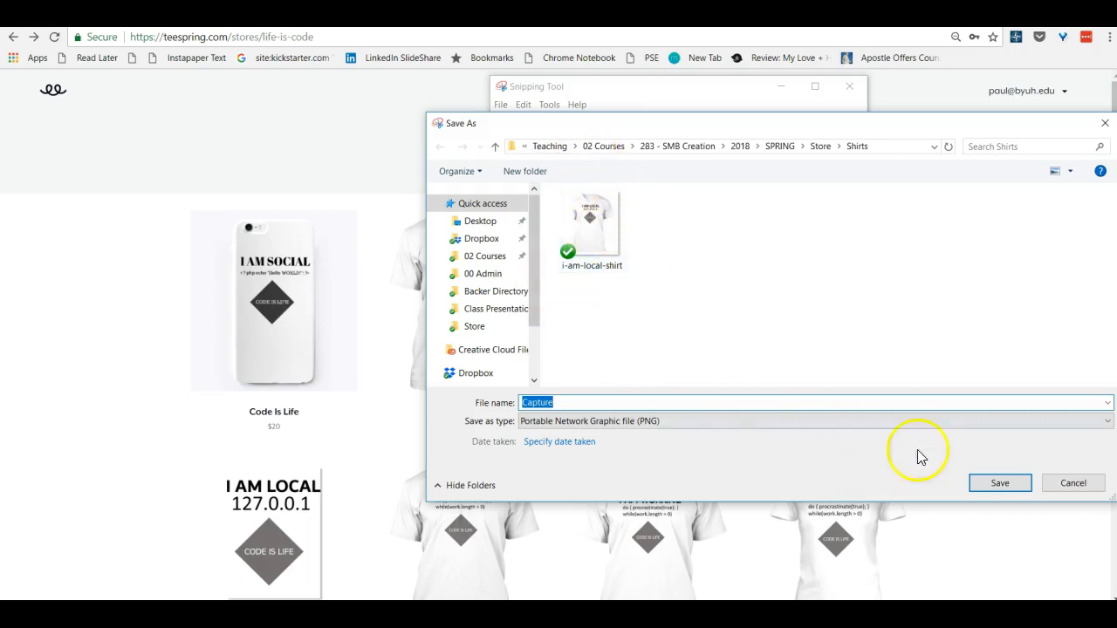
{"action": "left_click", "coordinate": [1091, 488]}
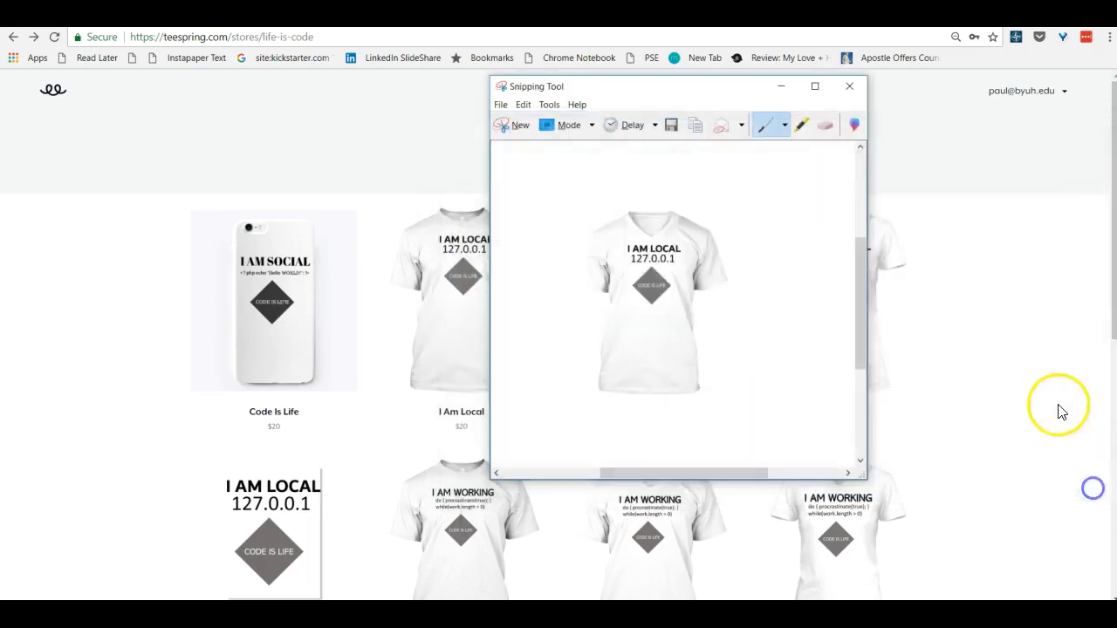
{"action": "left_click", "coordinate": [849, 86]}
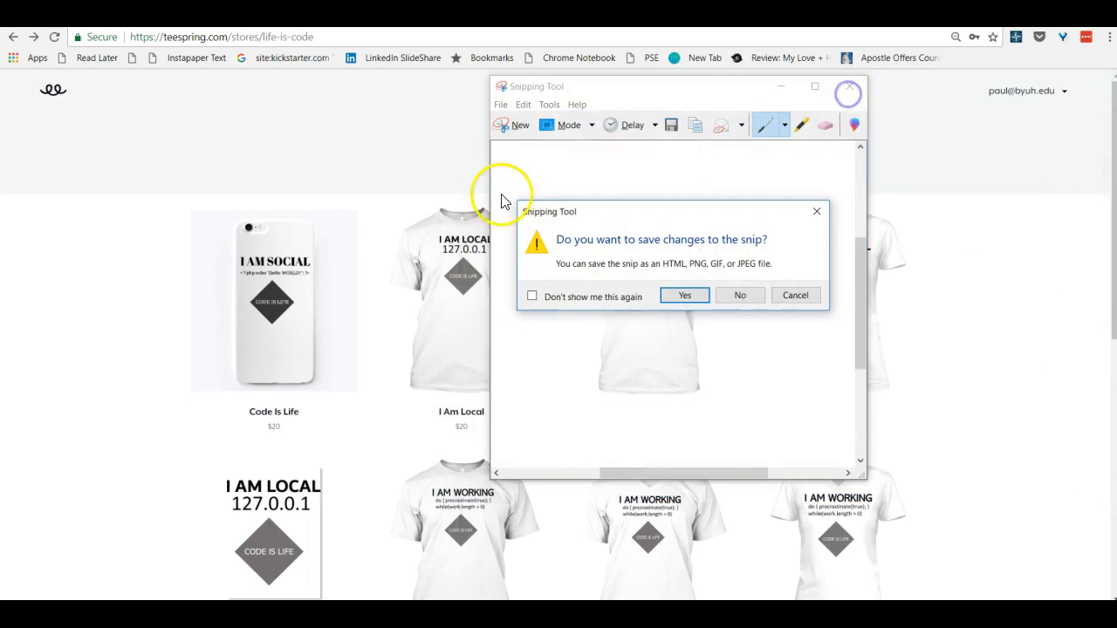
{"action": "left_click", "coordinate": [739, 295]}
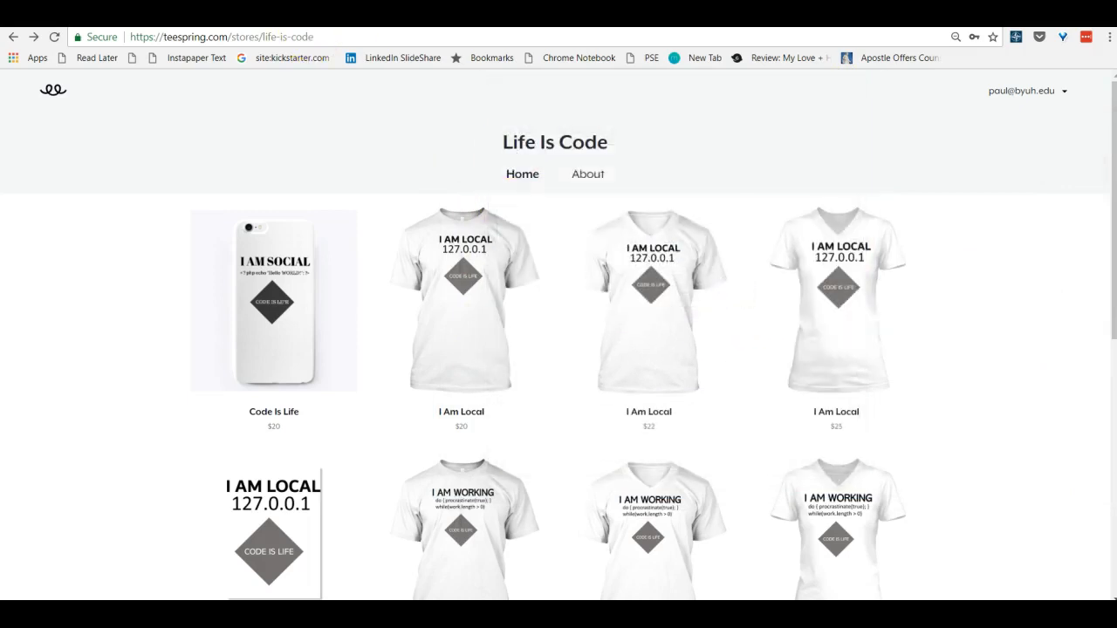
Upload the i-am-local-shirt file from the Shirts folder and set it as the product image
{"action": "left_click", "coordinate": [80, 14]}
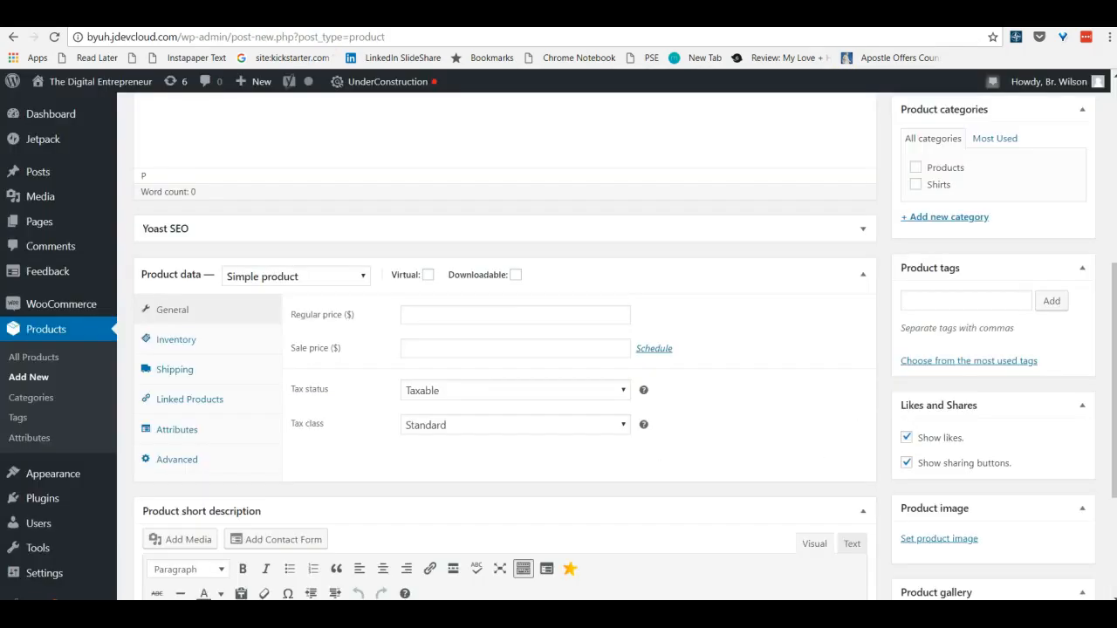
{"action": "left_click", "coordinate": [939, 541]}
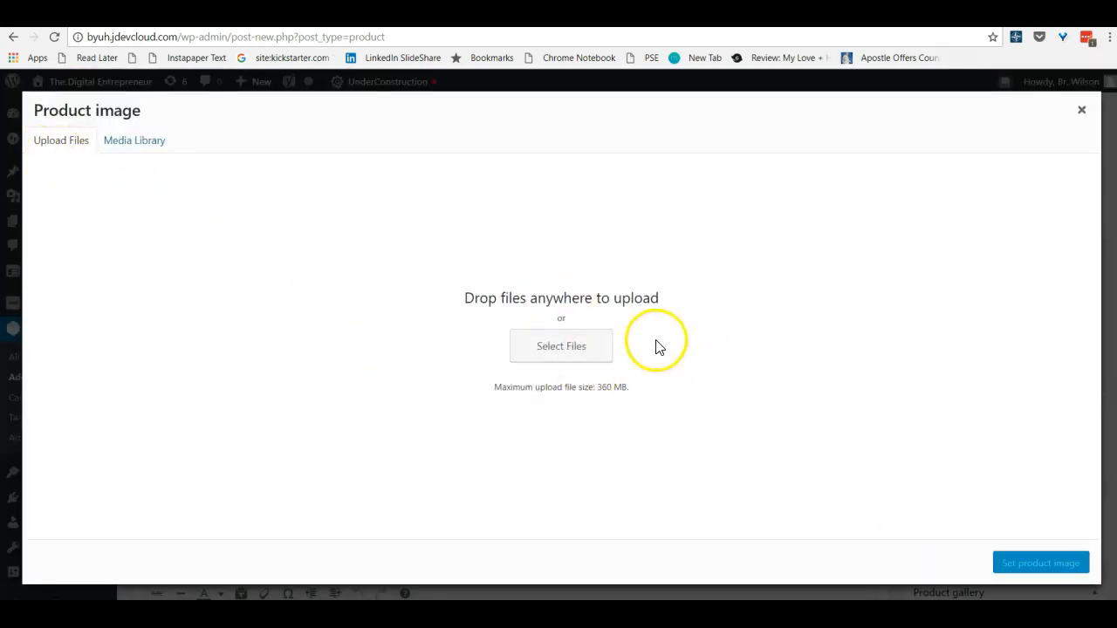
{"action": "left_click", "coordinate": [585, 353]}
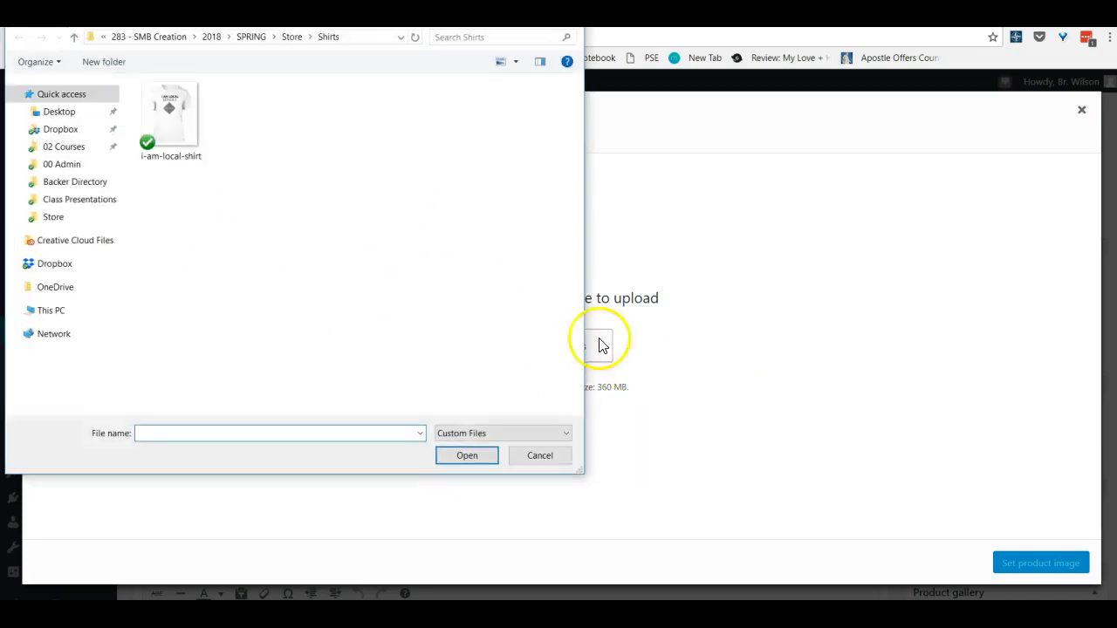
{"action": "double_click", "coordinate": [185, 135]}
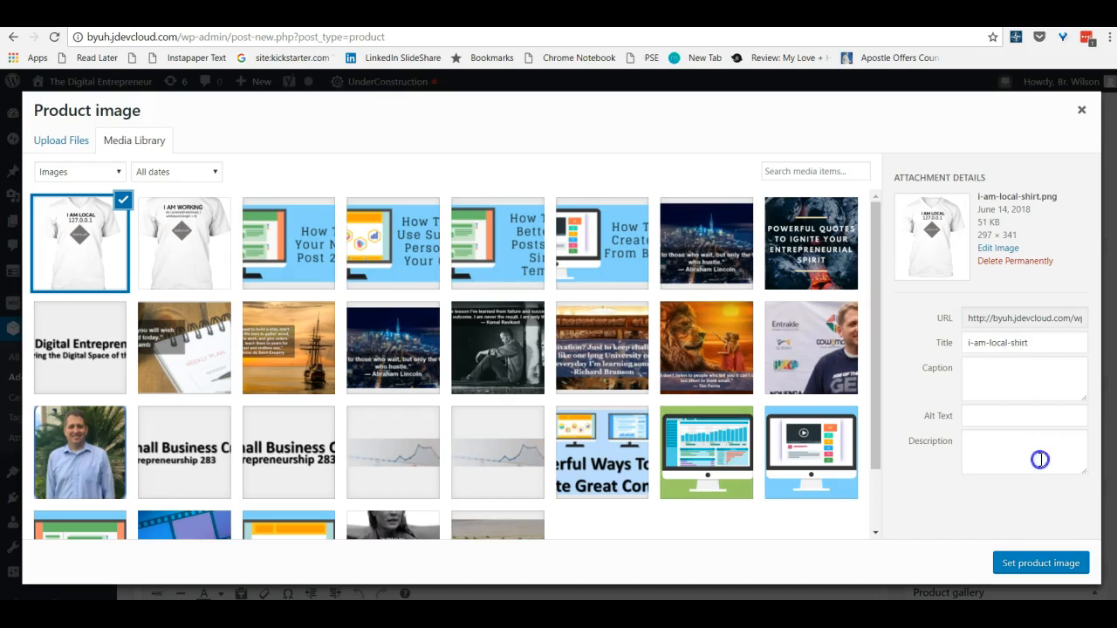
{"action": "left_click", "coordinate": [1043, 564]}
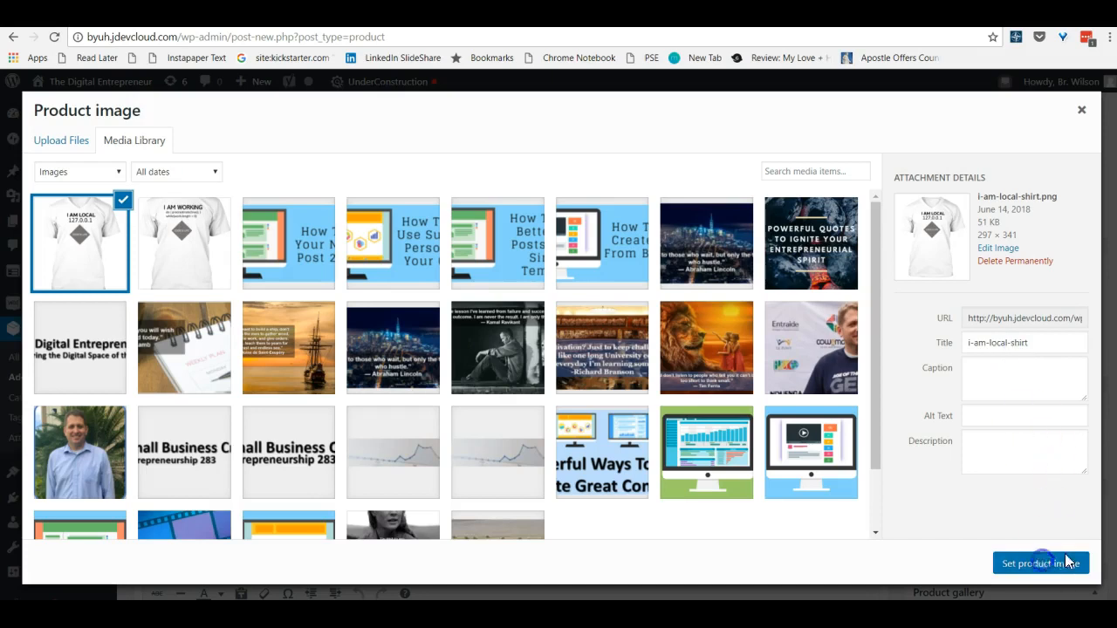
{"action": "scroll", "coordinate": [1003, 488], "scroll_direction": "down", "scroll_amount": 1}
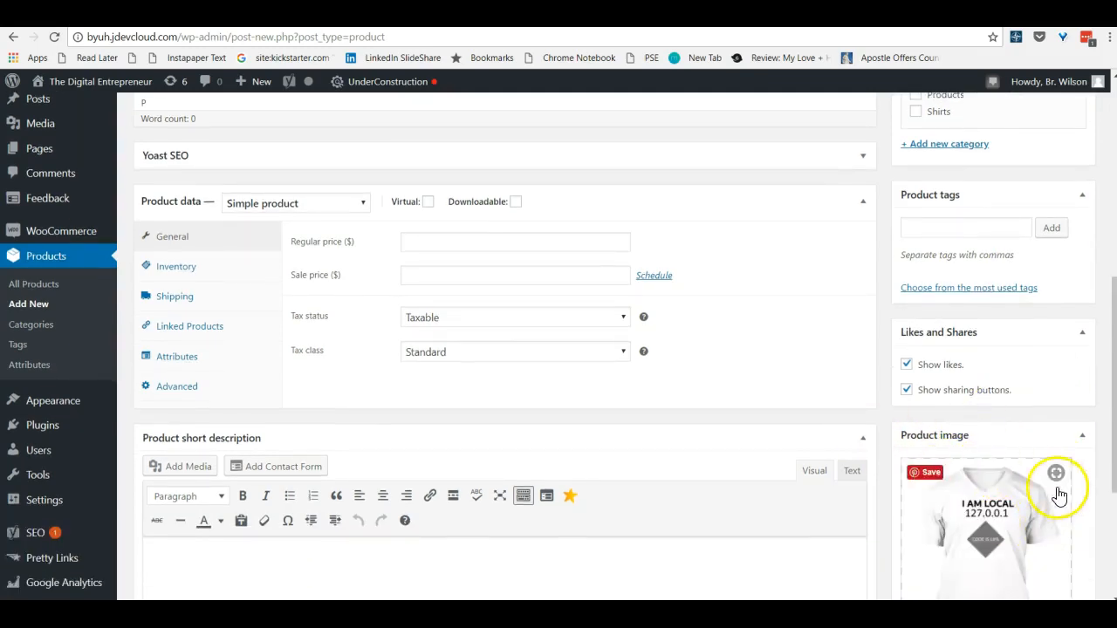
{"action": "scroll", "coordinate": [1004, 445], "scroll_direction": "down", "scroll_amount": 3}
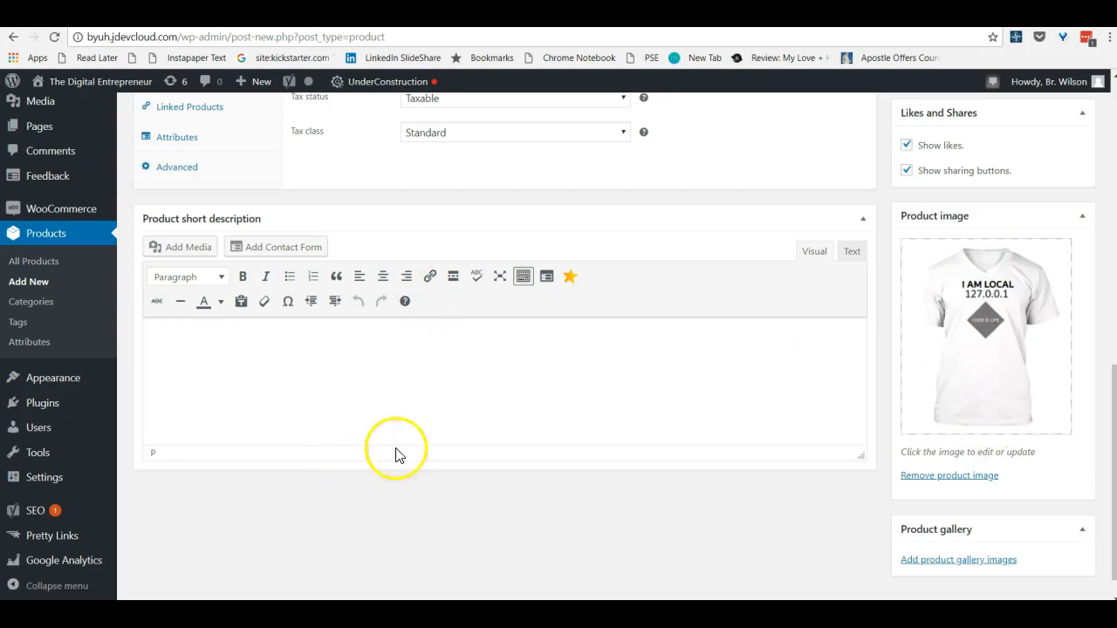
Switch to the Life Is Code store on Teespring and open the $22 I Am Local V-neck shirt's product page
{"action": "scroll", "coordinate": [786, 371], "scroll_direction": "up", "scroll_amount": 3}
{"action": "scroll", "coordinate": [299, 237], "scroll_direction": "up", "scroll_amount": 5}
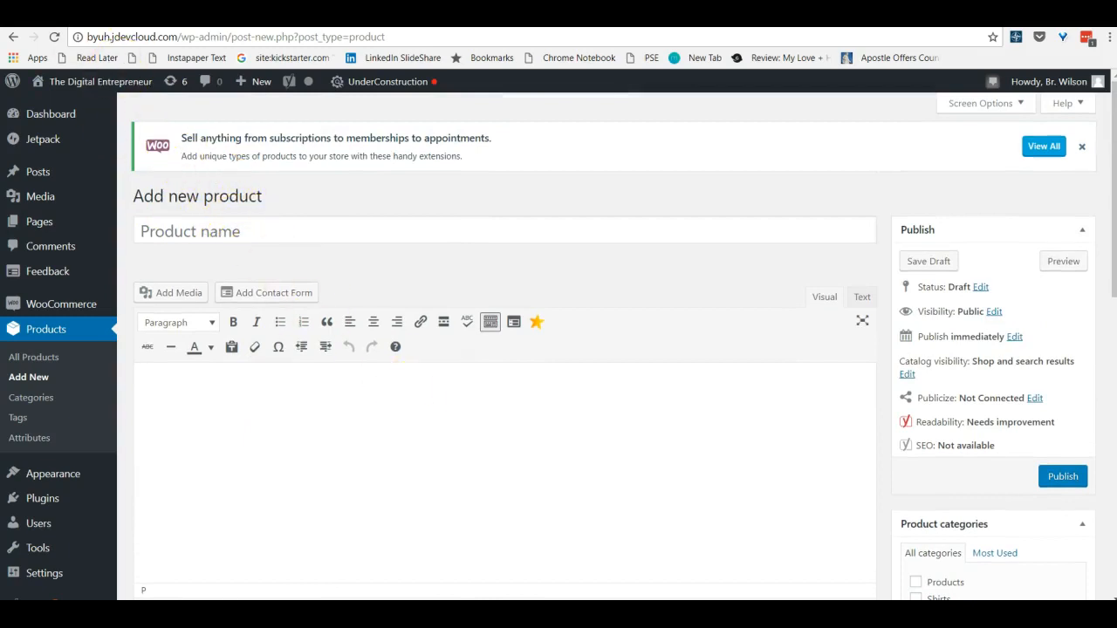
{"action": "left_click", "coordinate": [88, 14]}
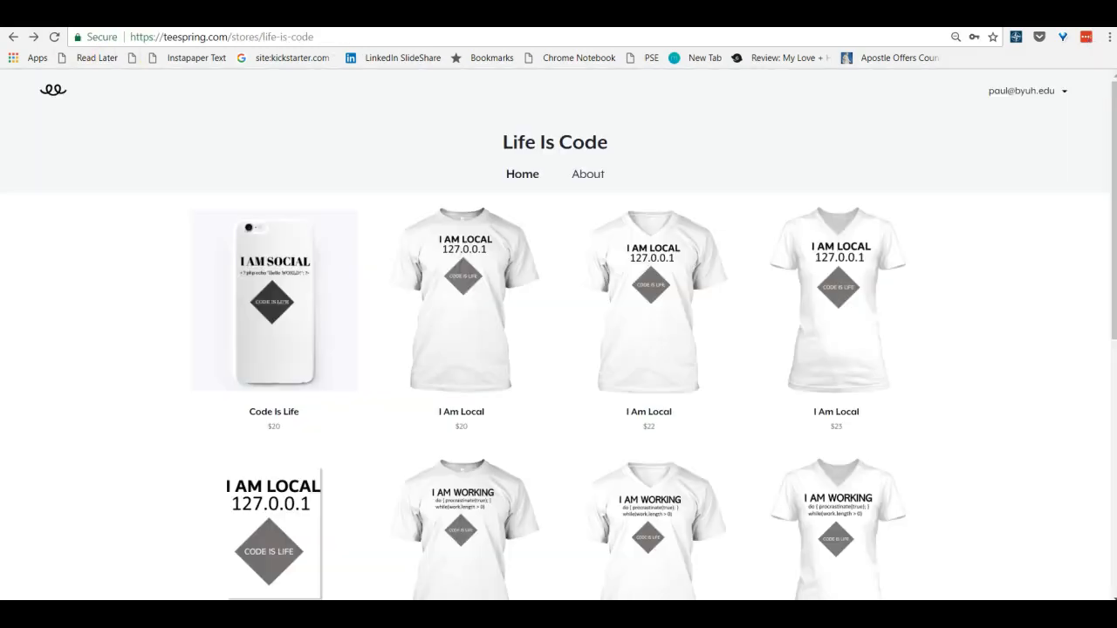
{"action": "left_click", "coordinate": [666, 284]}
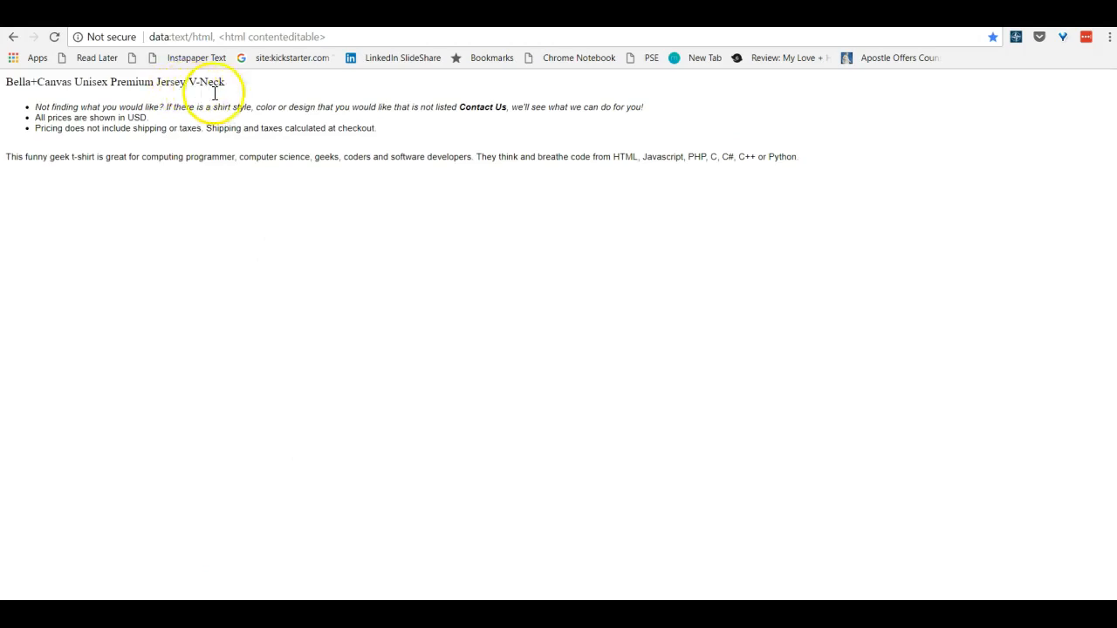
Name the product '"I AM LOCAL" Bella+Canvas Unisex Premium Jersey V-Neck Shirt', copying the shirt type from the prepared notes page
{"action": "left_click_drag", "start_coordinate": [227, 83], "coordinate": [11, 85]}
{"action": "key", "text": "ctrl+c"}
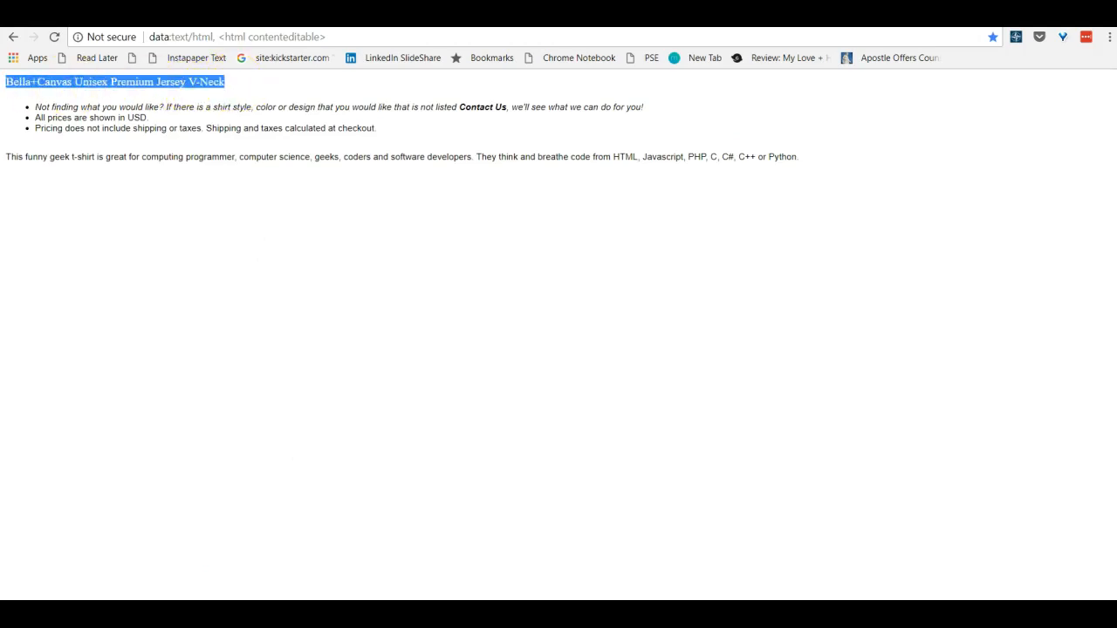
{"action": "key", "text": "ctrl+Tab"}
{"action": "left_click", "coordinate": [165, 233]}
{"action": "type", "text": "\"I AM LOCAL"}
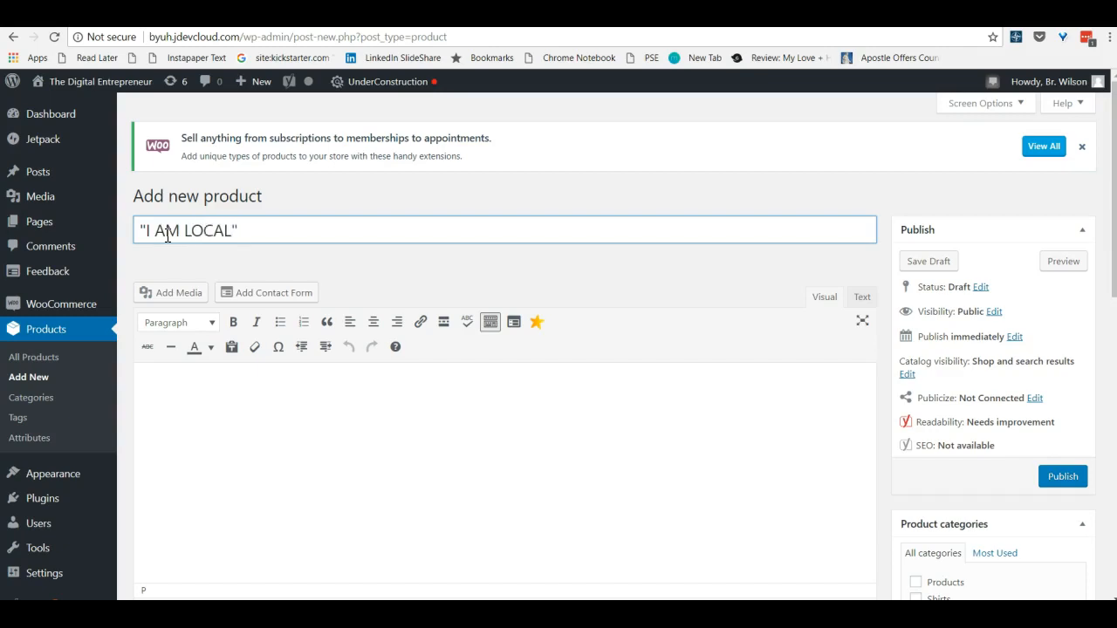
{"action": "key", "text": "ctrl+v"}
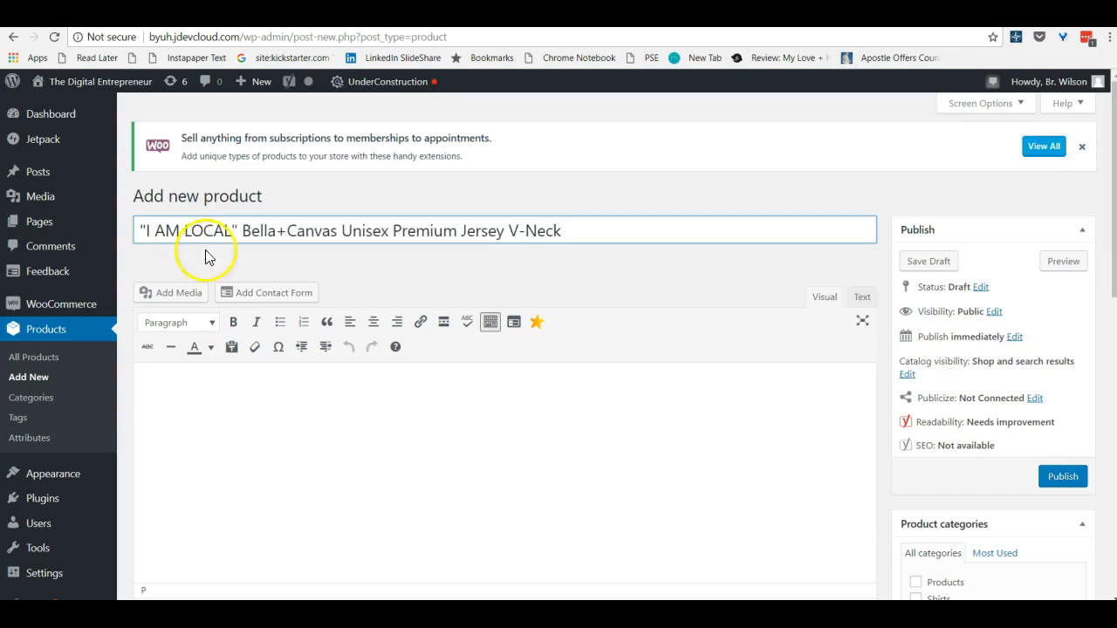
{"action": "type", "text": "Shirt"}
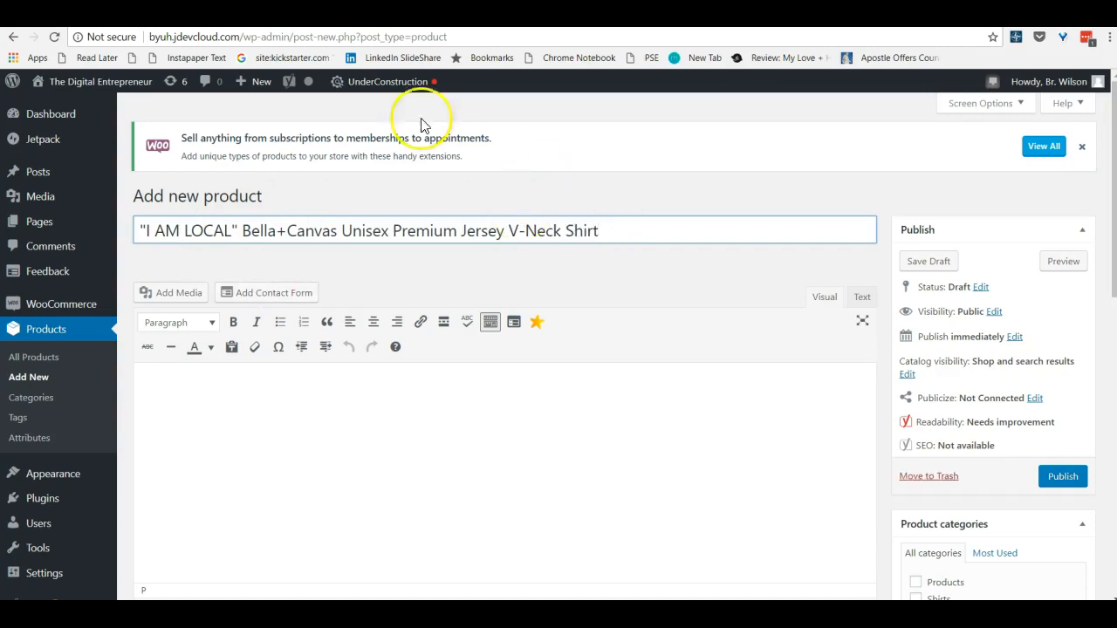
Copy the Shipping Info and Return Policy text from the shirt's Teespring page into the product's main description
{"action": "scroll", "coordinate": [495, 300], "scroll_direction": "down", "scroll_amount": 1}
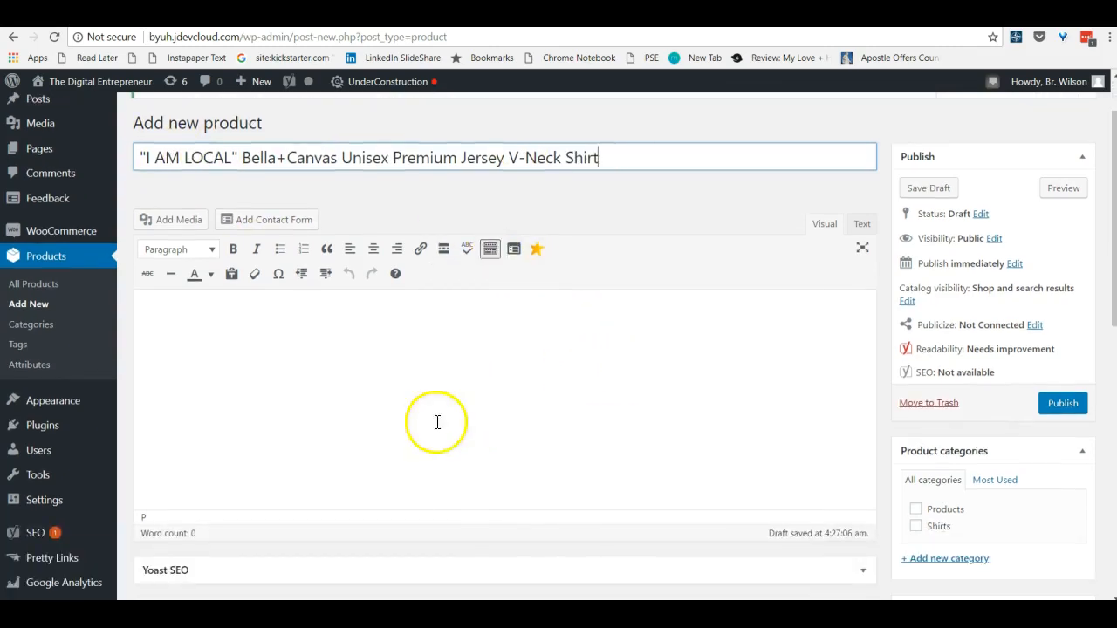
{"action": "left_click", "coordinate": [239, 332]}
{"action": "left_click", "coordinate": [329, 392]}
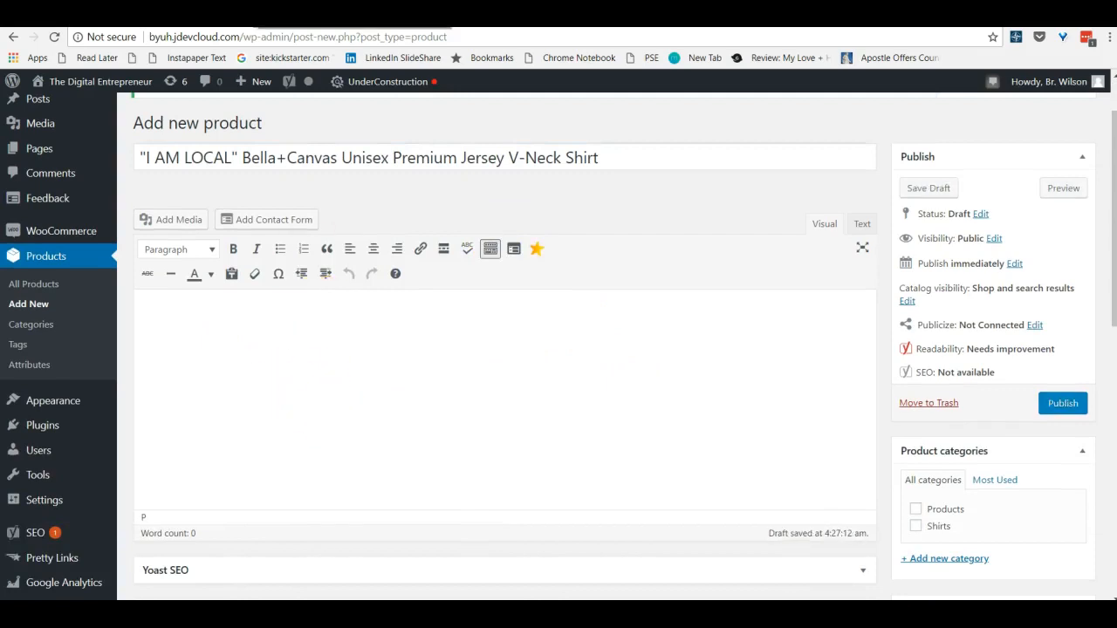
{"action": "key", "text": "ctrl+Tab"}
{"action": "scroll", "coordinate": [187, 254], "scroll_direction": "down", "scroll_amount": 3}
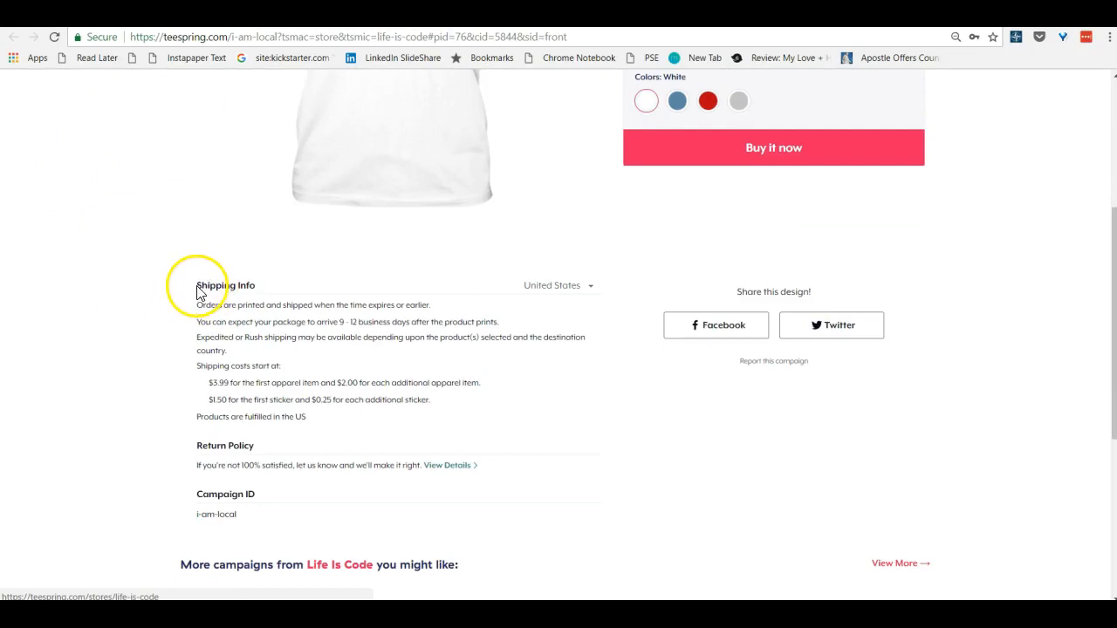
{"action": "left_click_drag", "start_coordinate": [198, 285], "coordinate": [424, 464]}
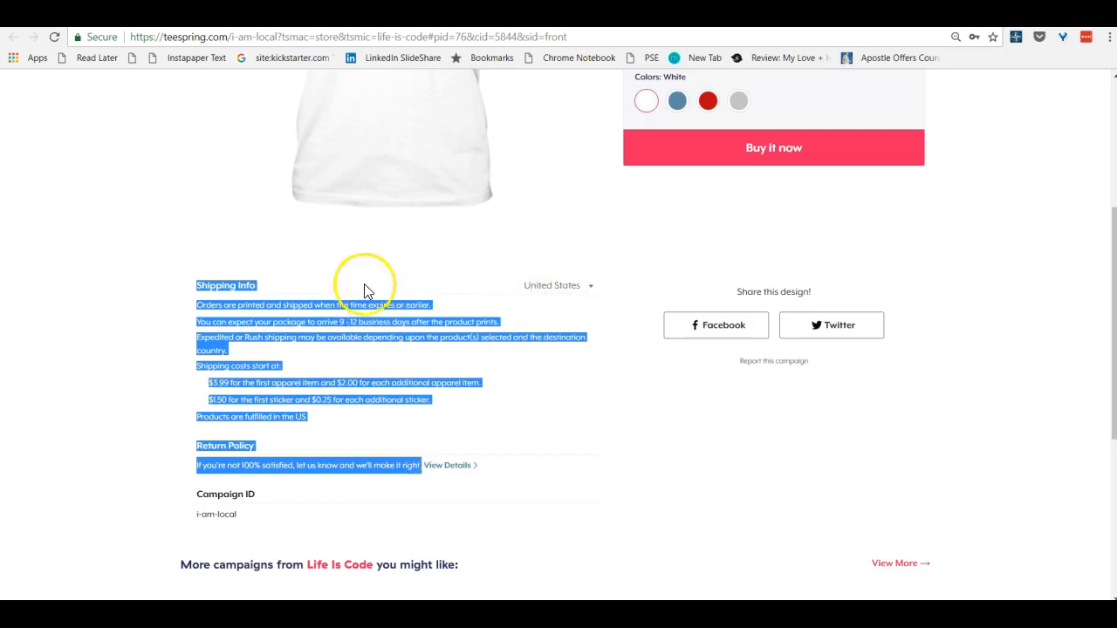
{"action": "key", "text": "ctrl+c"}
{"action": "key", "text": "ctrl+Tab"}
{"action": "left_click", "coordinate": [166, 321]}
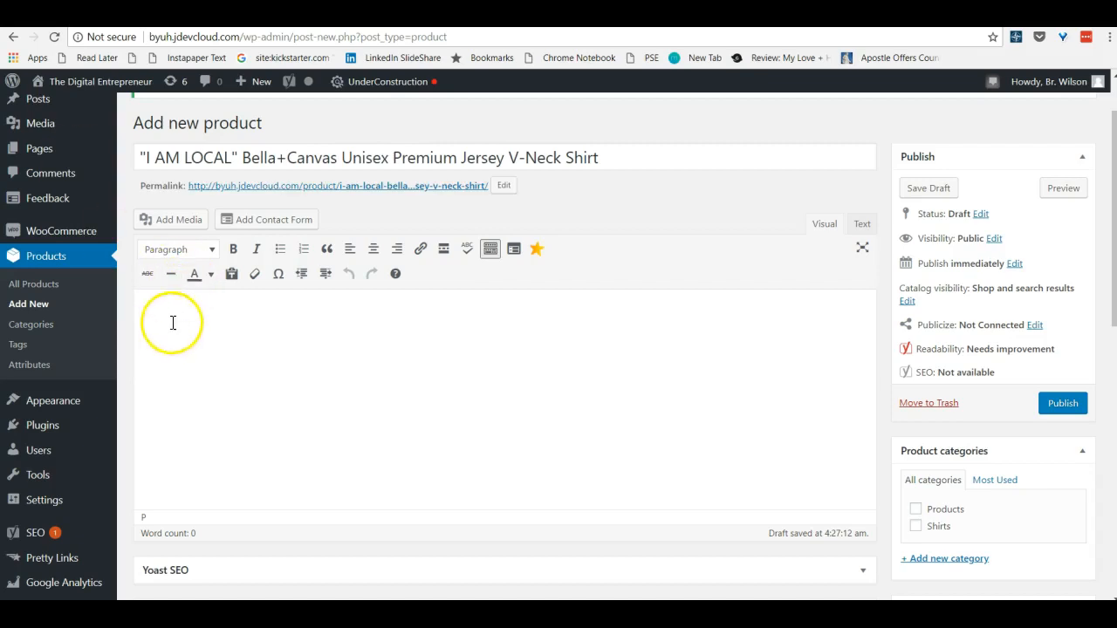
{"action": "key", "text": "ctrl+v"}
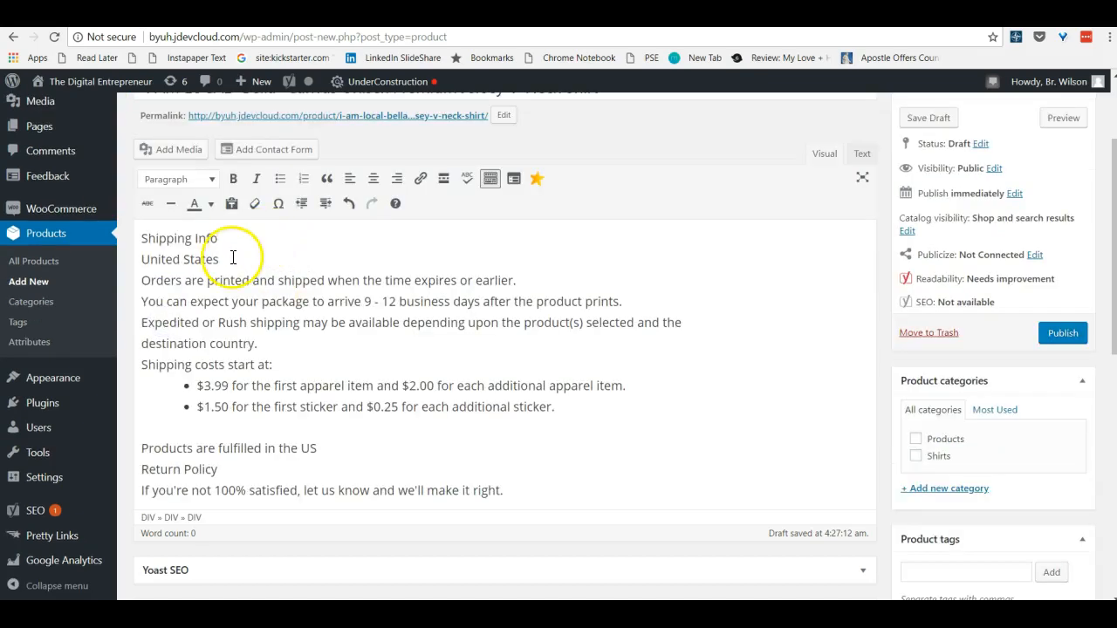
Remove the "United States" text from the description and make the "Shipping Info" heading bold
{"action": "left_click_drag", "start_coordinate": [228, 259], "coordinate": [146, 264]}
{"action": "key", "text": "Delete"}
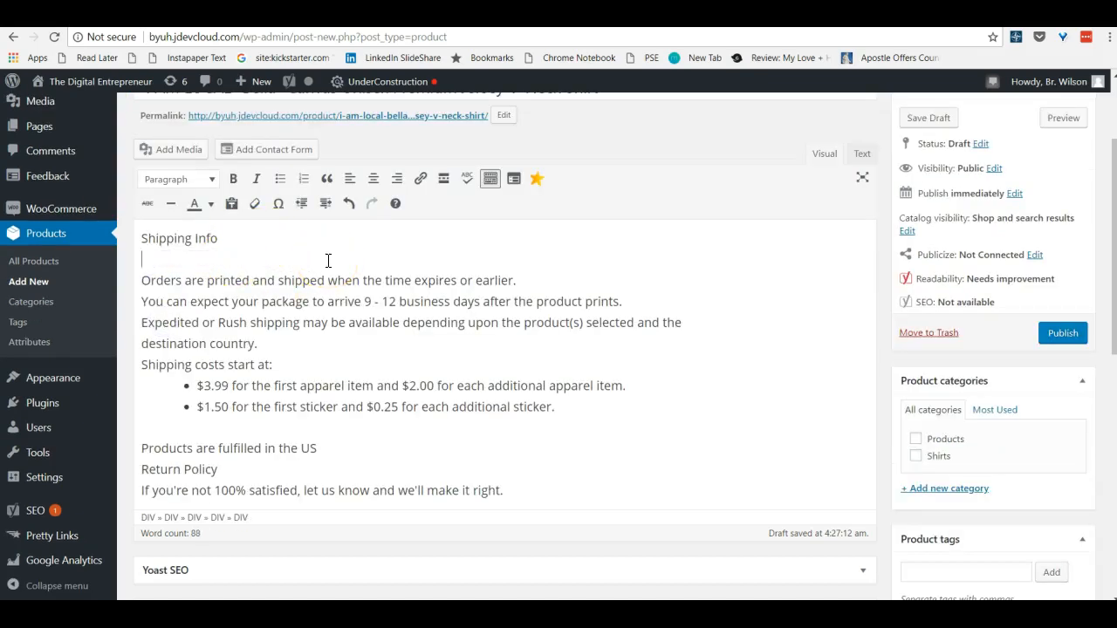
{"action": "left_click_drag", "start_coordinate": [219, 238], "coordinate": [150, 245]}
{"action": "key", "text": "ctrl+b"}
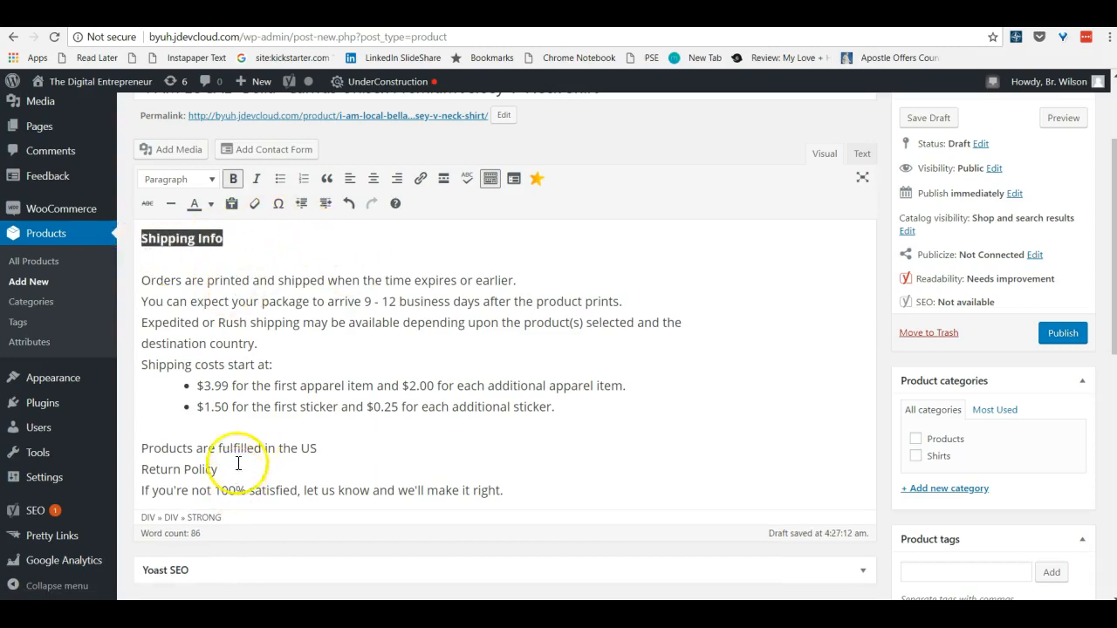
Insert a blank line above "Return Policy" in the description and make that heading bold
{"action": "left_click", "coordinate": [330, 448]}
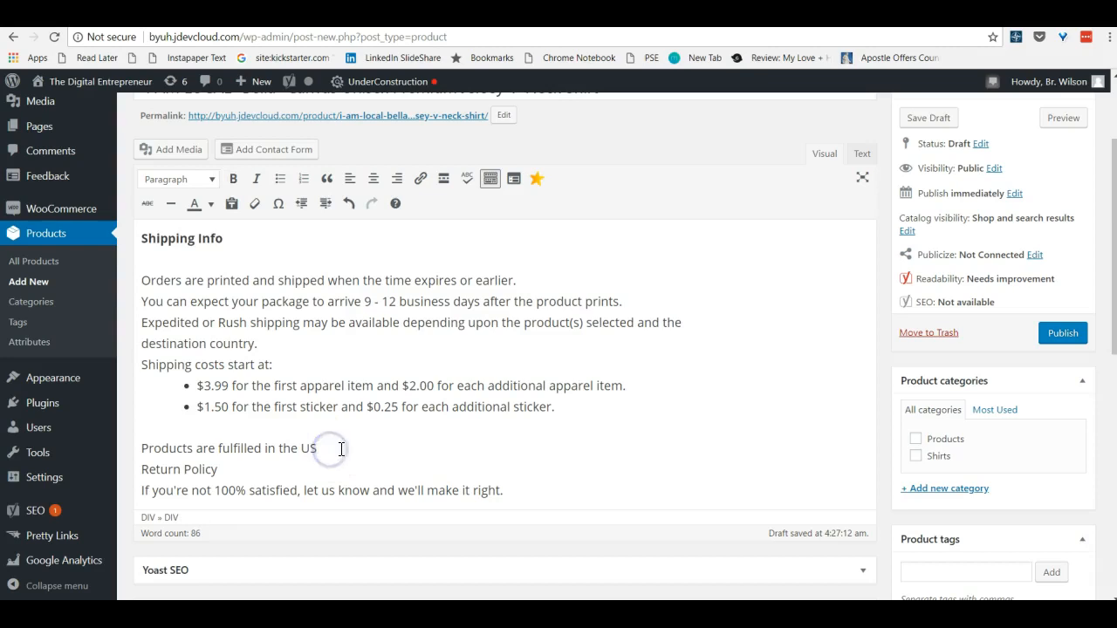
{"action": "key", "text": "Return"}
{"action": "left_click_drag", "start_coordinate": [219, 491], "coordinate": [172, 498]}
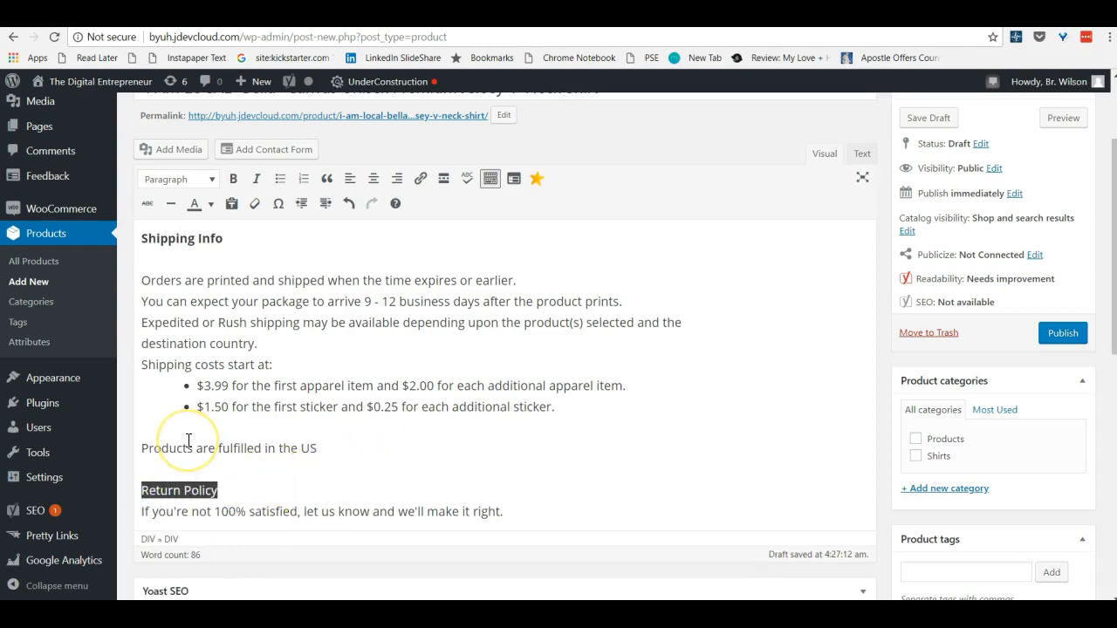
{"action": "key", "text": "ctrl+b"}
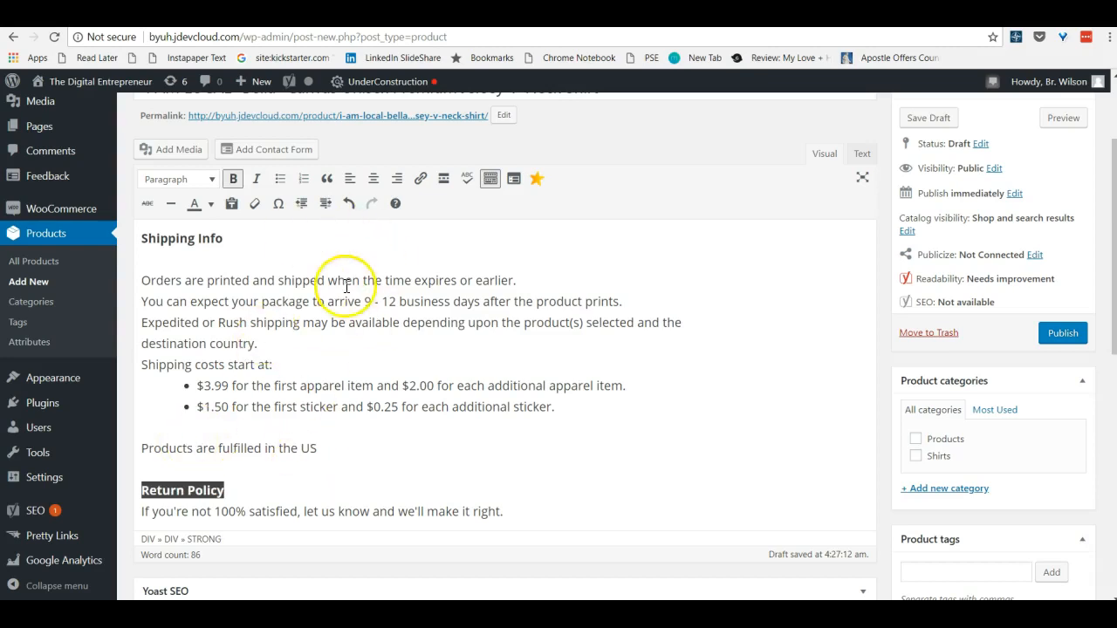
Copy the three bulleted notes on contact and pricing from the prepared notes page and insert them above "Shipping Info" in the description
{"action": "key", "text": "ctrl+Tab"}
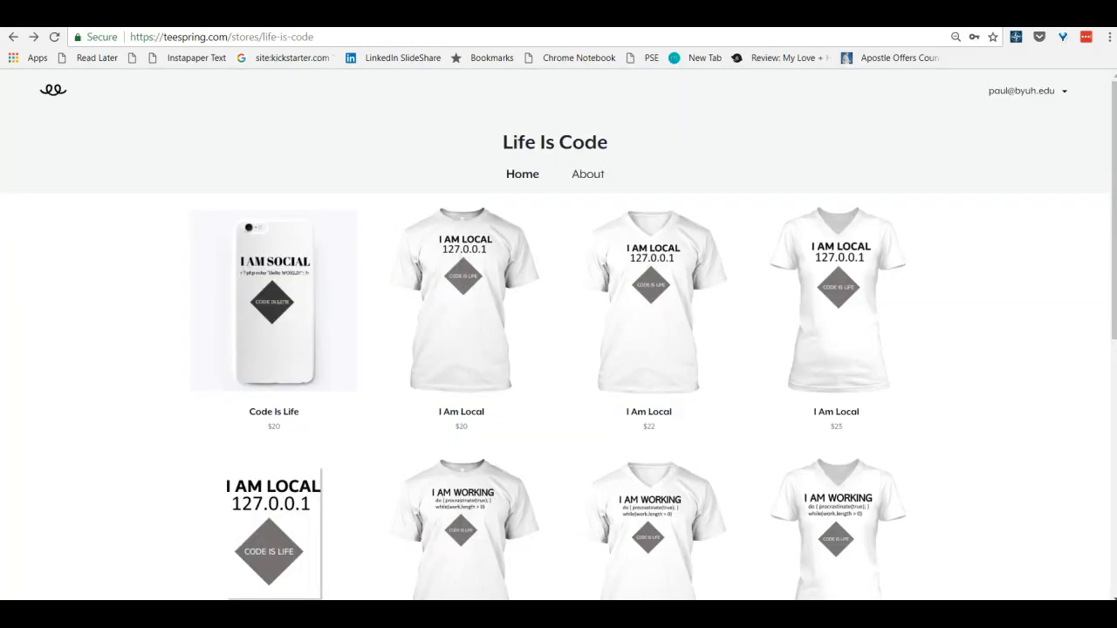
{"action": "key", "text": "ctrl+Tab"}
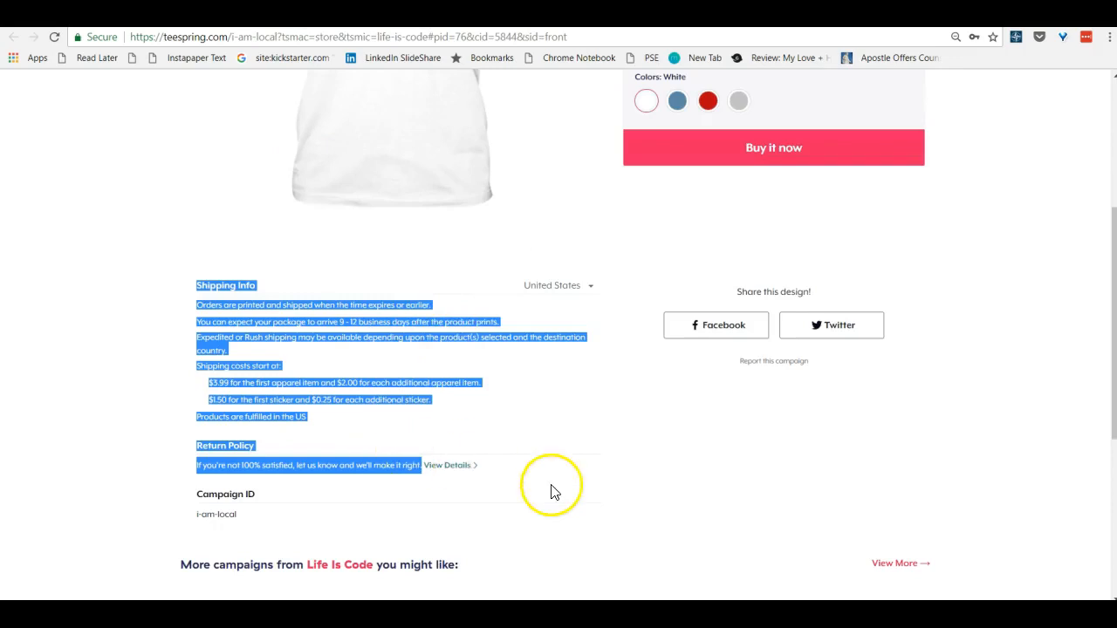
{"action": "left_click", "coordinate": [553, 489]}
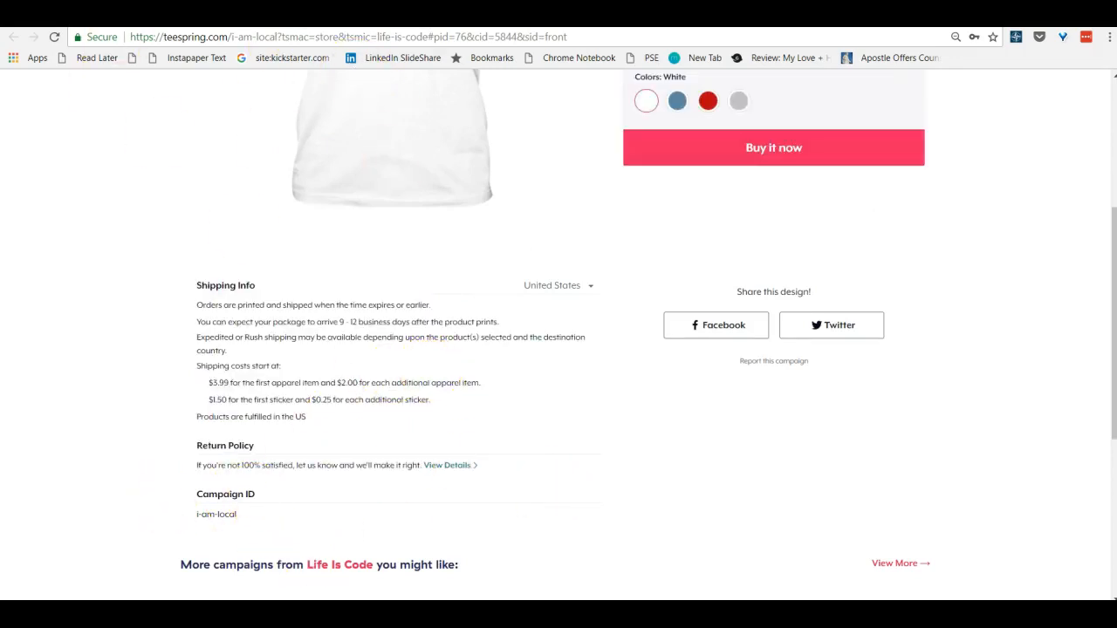
{"action": "key", "text": "ctrl+Tab"}
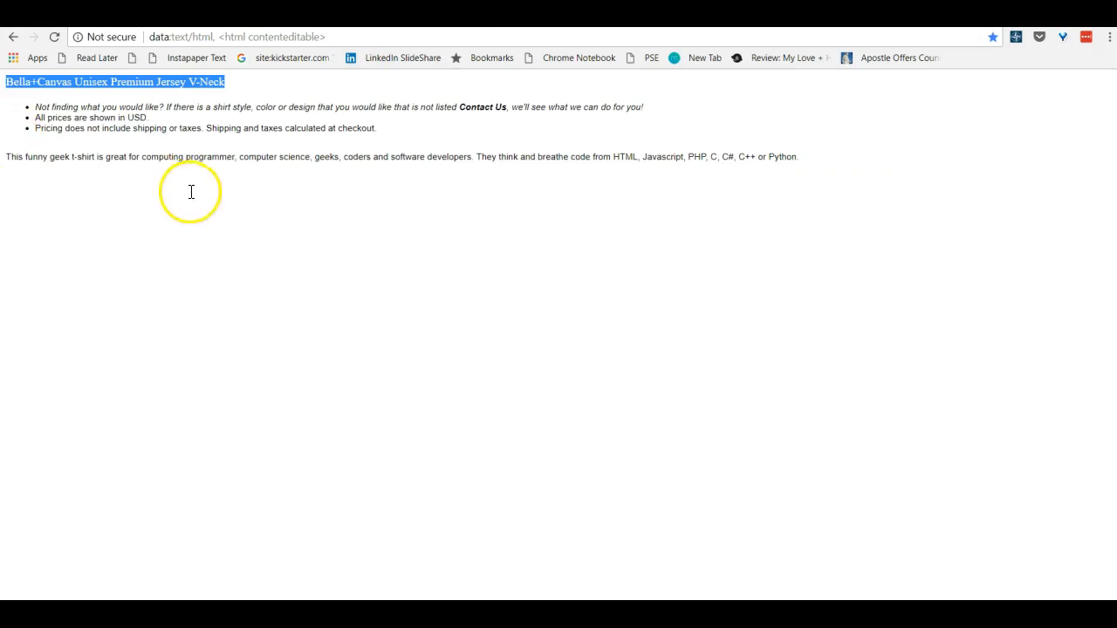
{"action": "left_click_drag", "start_coordinate": [392, 127], "coordinate": [46, 106]}
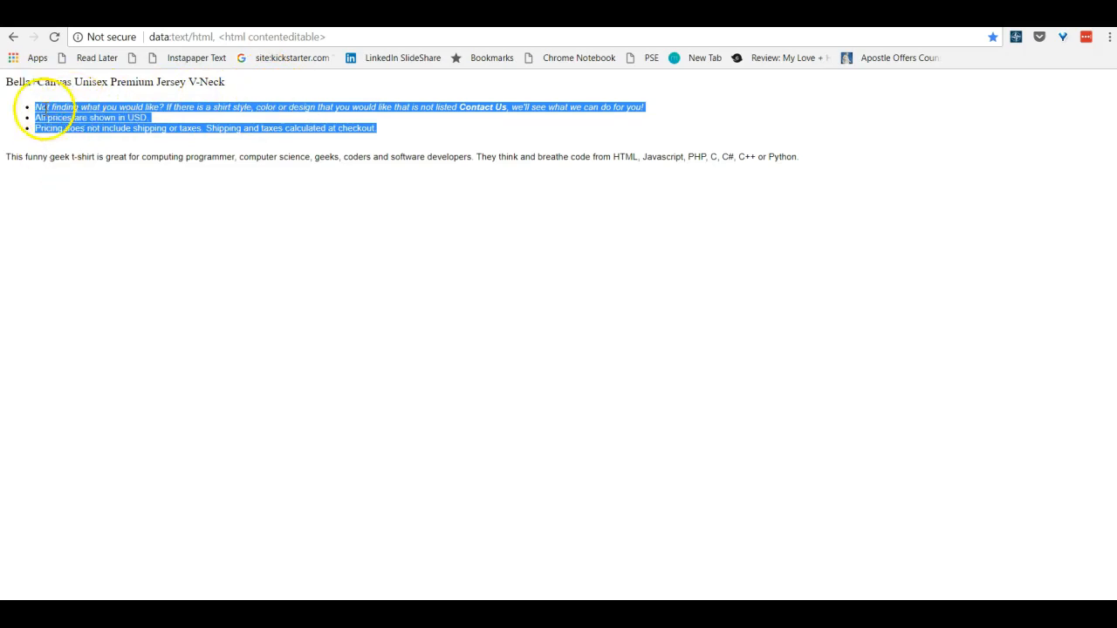
{"action": "left_click", "coordinate": [69, 16]}
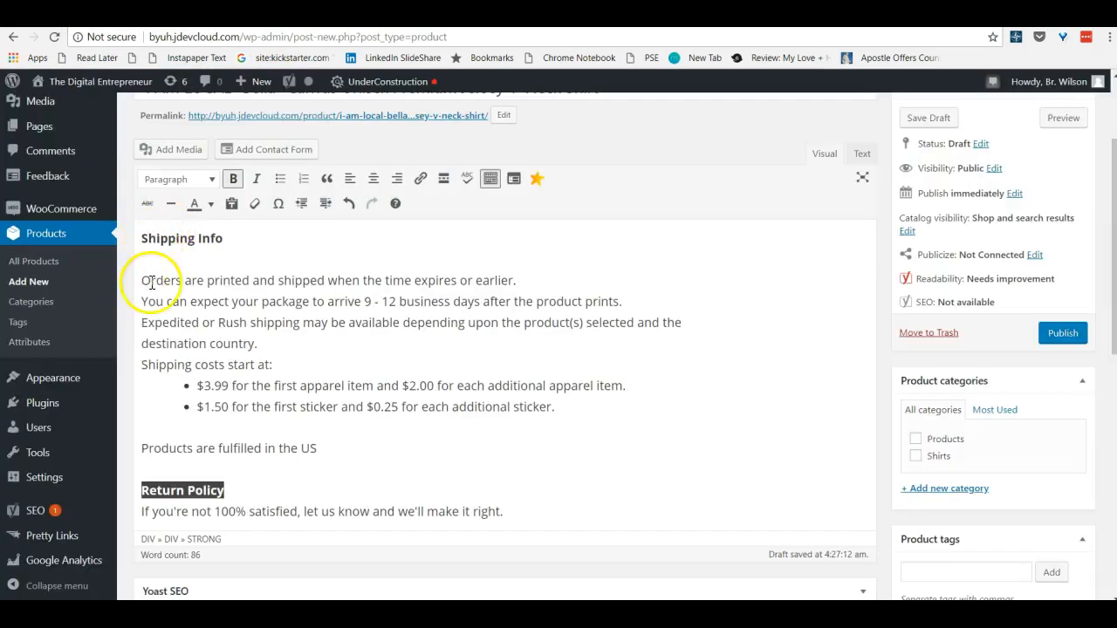
{"action": "left_click", "coordinate": [141, 240]}
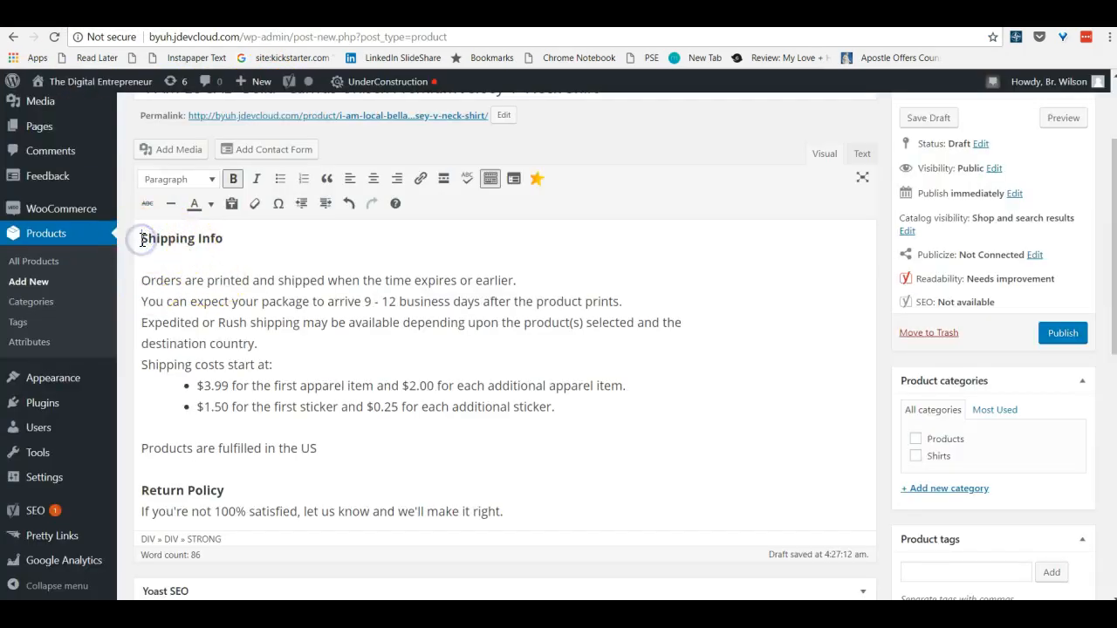
{"action": "key", "text": "Return"}
{"action": "key", "text": "Return"}
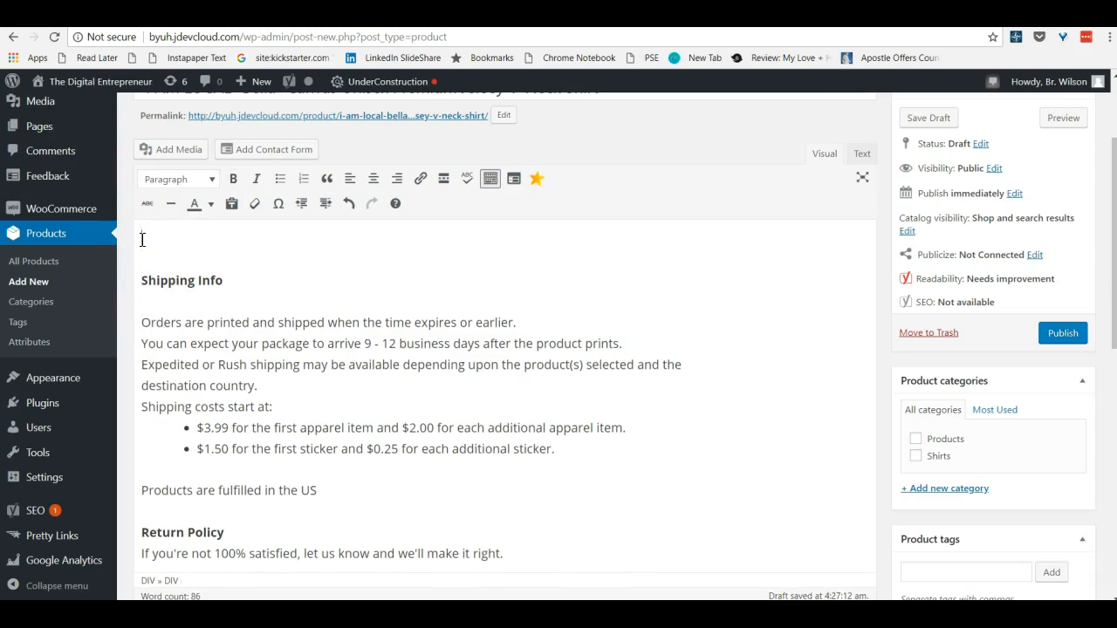
{"action": "key", "text": "ctrl+v"}
Remove the existing link from "Contact Us" in the first bullet and link the text to /contact instead
{"action": "scroll", "coordinate": [142, 240], "scroll_direction": "up", "scroll_amount": 3}
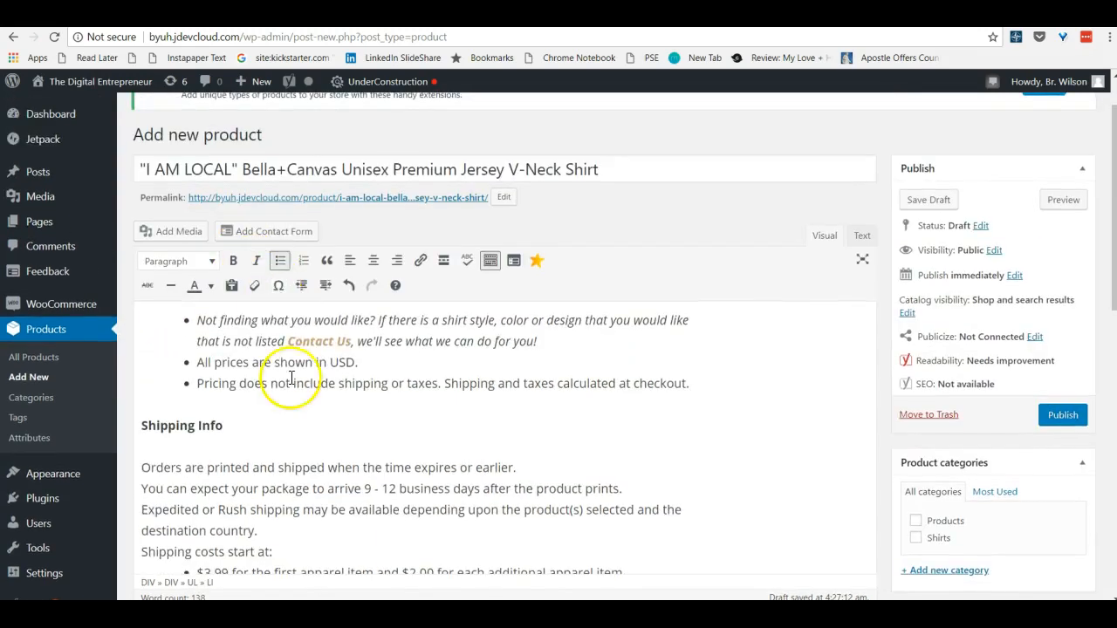
{"action": "left_click", "coordinate": [353, 342]}
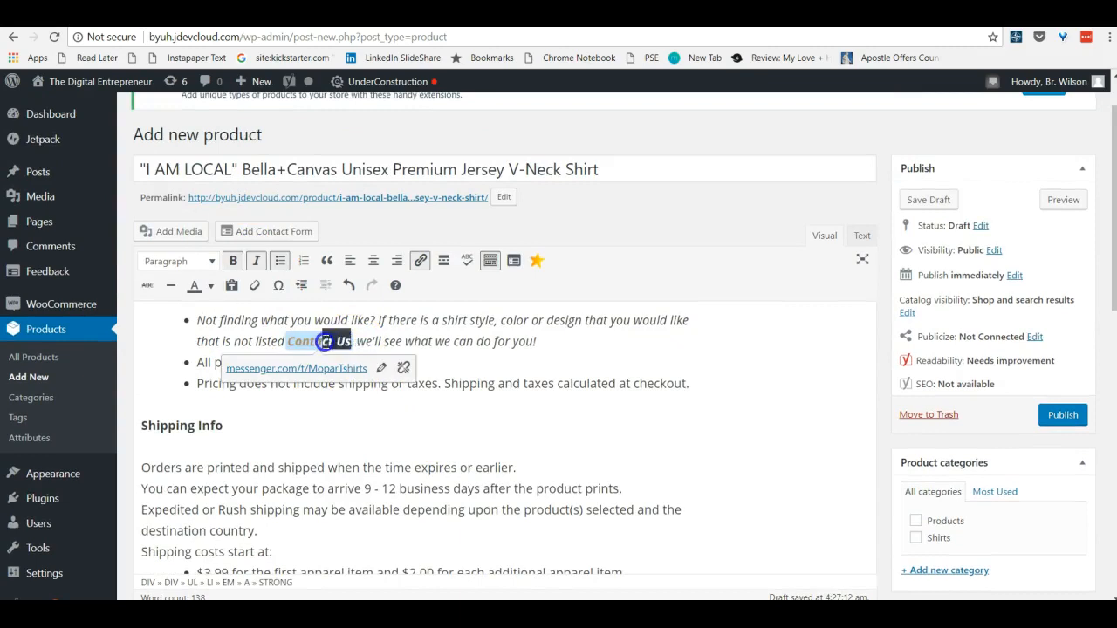
{"action": "left_click_drag", "start_coordinate": [326, 341], "coordinate": [282, 344]}
{"action": "left_click", "coordinate": [296, 341]}
{"action": "left_click", "coordinate": [403, 367]}
{"action": "left_click_drag", "start_coordinate": [289, 341], "coordinate": [356, 340]}
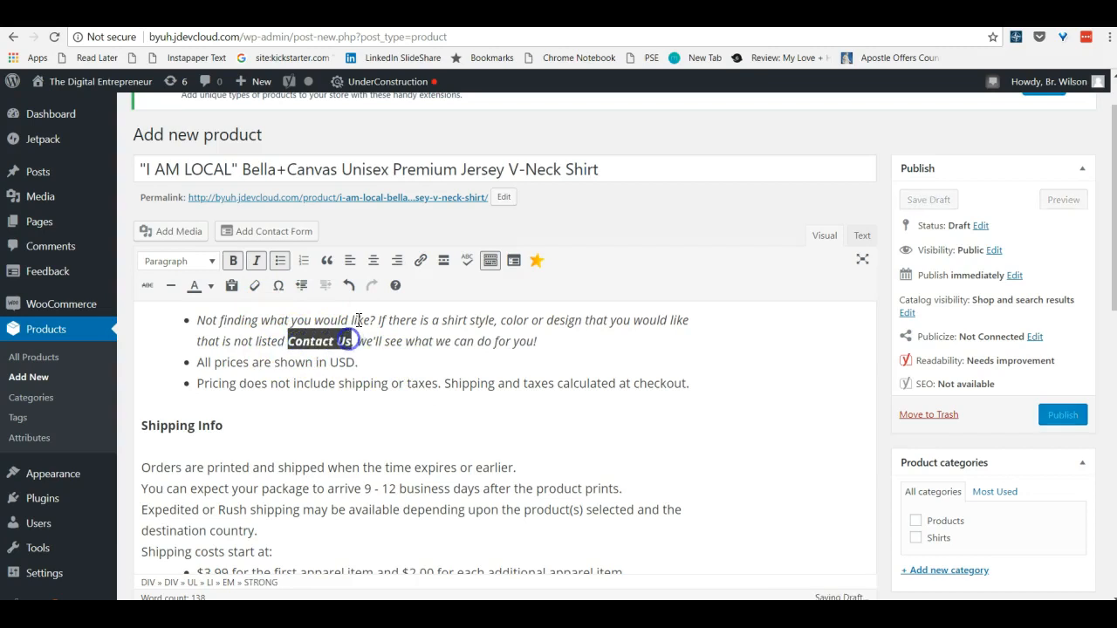
{"action": "left_click", "coordinate": [421, 261]}
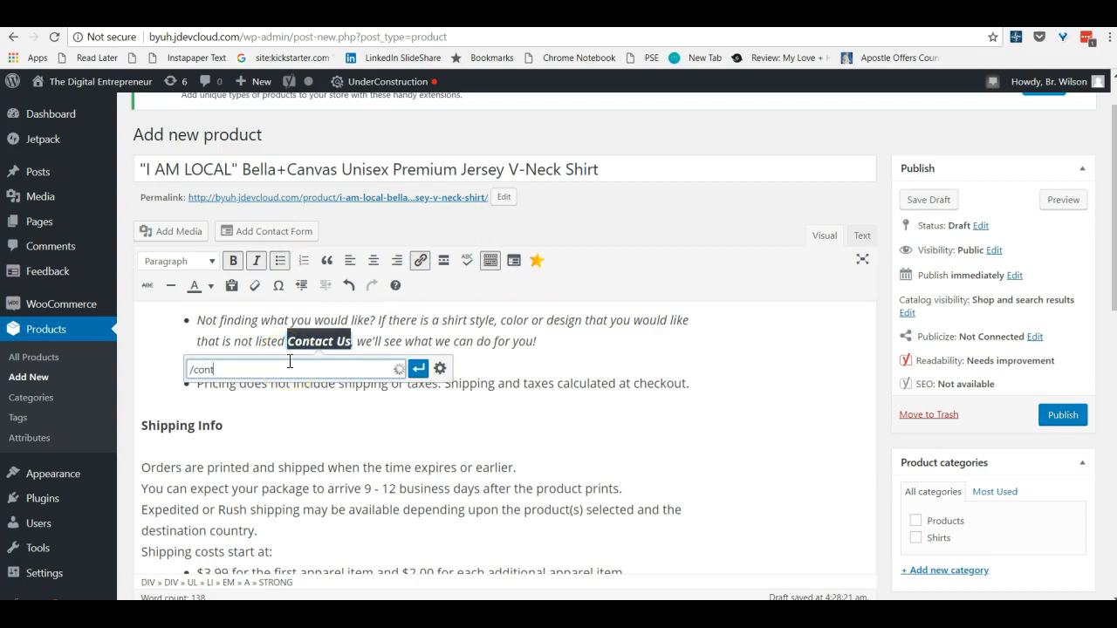
{"action": "left_click", "coordinate": [418, 370]}
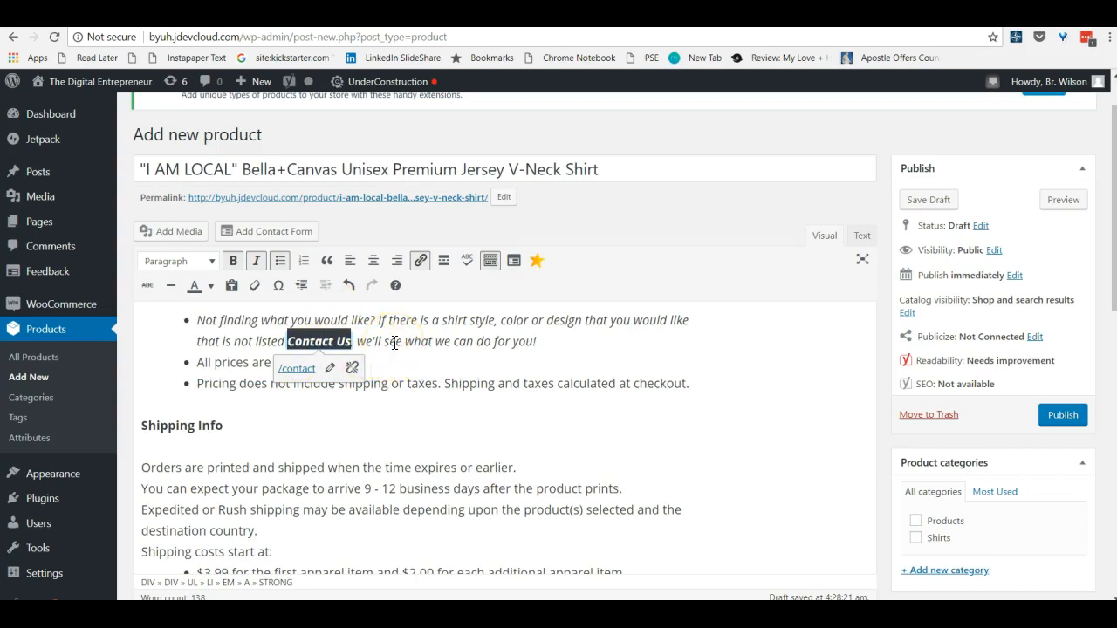
Remove the bullet list formatting from the three notes above "Shipping Info", turning them into plain paragraphs
{"action": "left_click", "coordinate": [194, 340]}
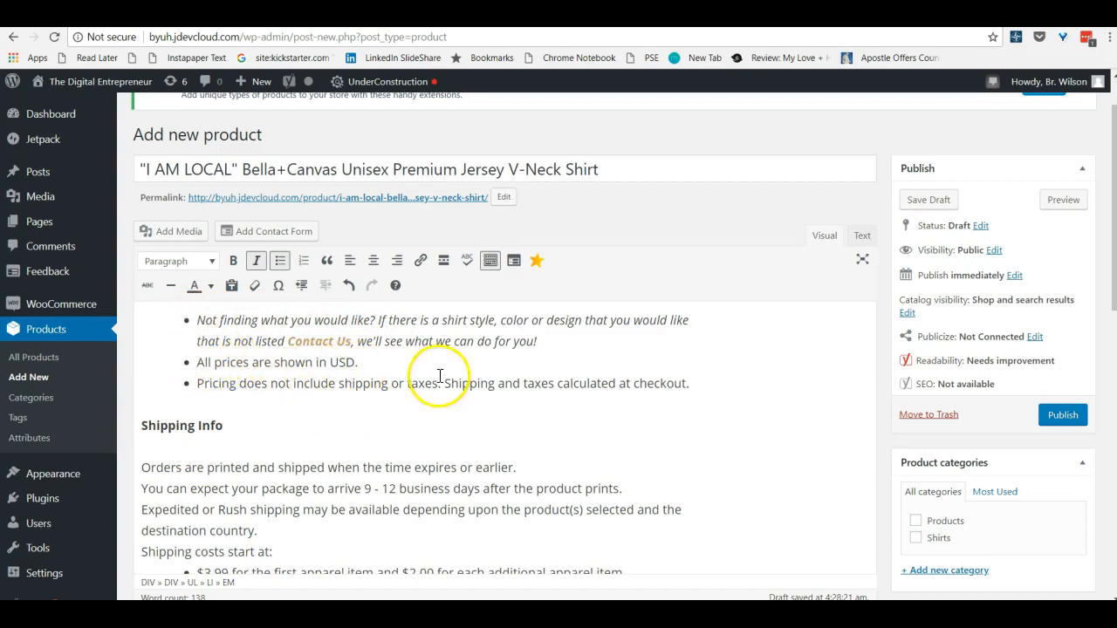
{"action": "left_click", "coordinate": [178, 332]}
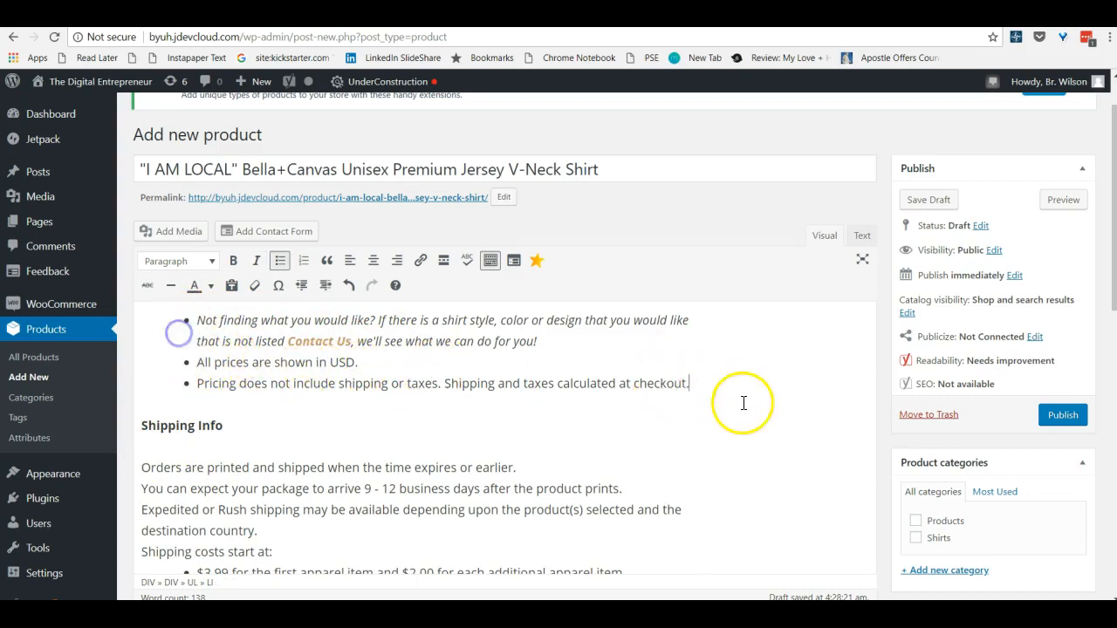
{"action": "left_click_drag", "start_coordinate": [703, 386], "coordinate": [206, 320]}
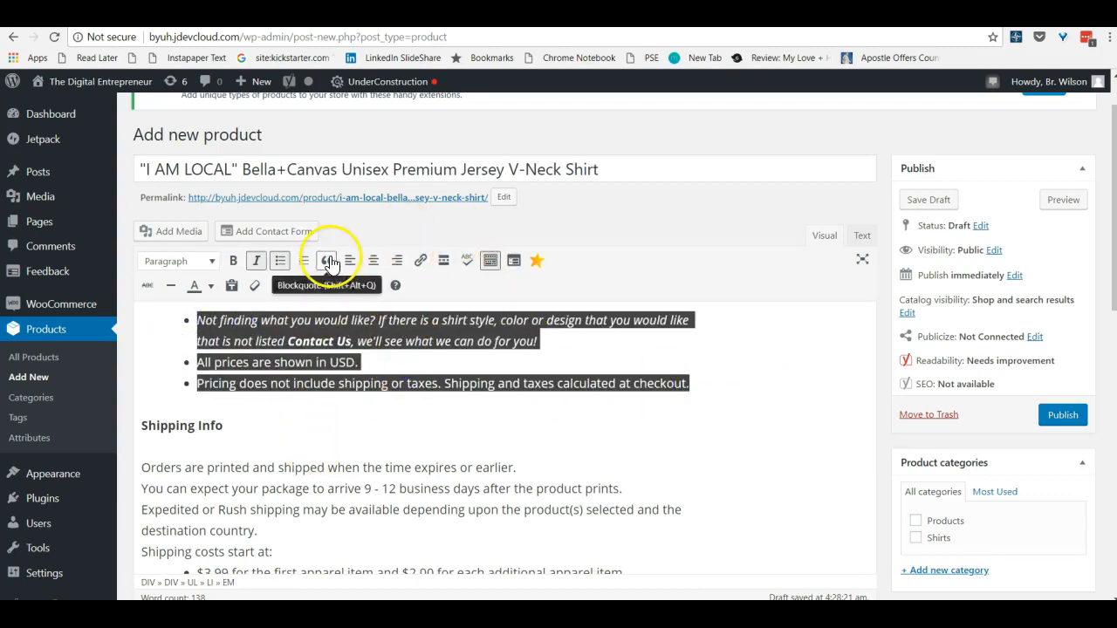
{"action": "left_click", "coordinate": [280, 260]}
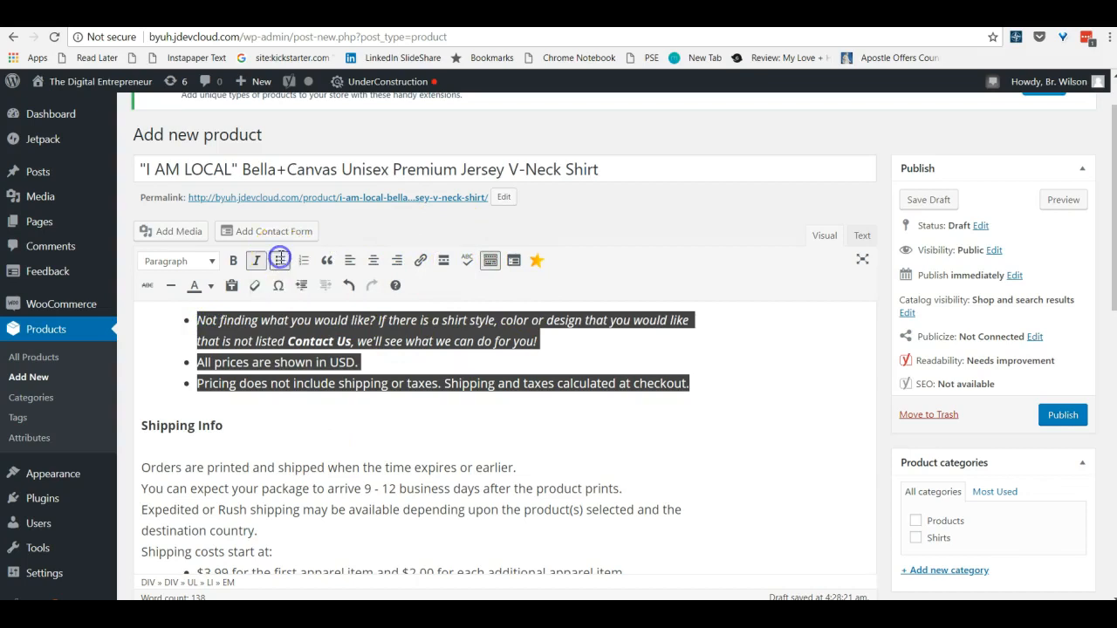
{"action": "left_click", "coordinate": [205, 323]}
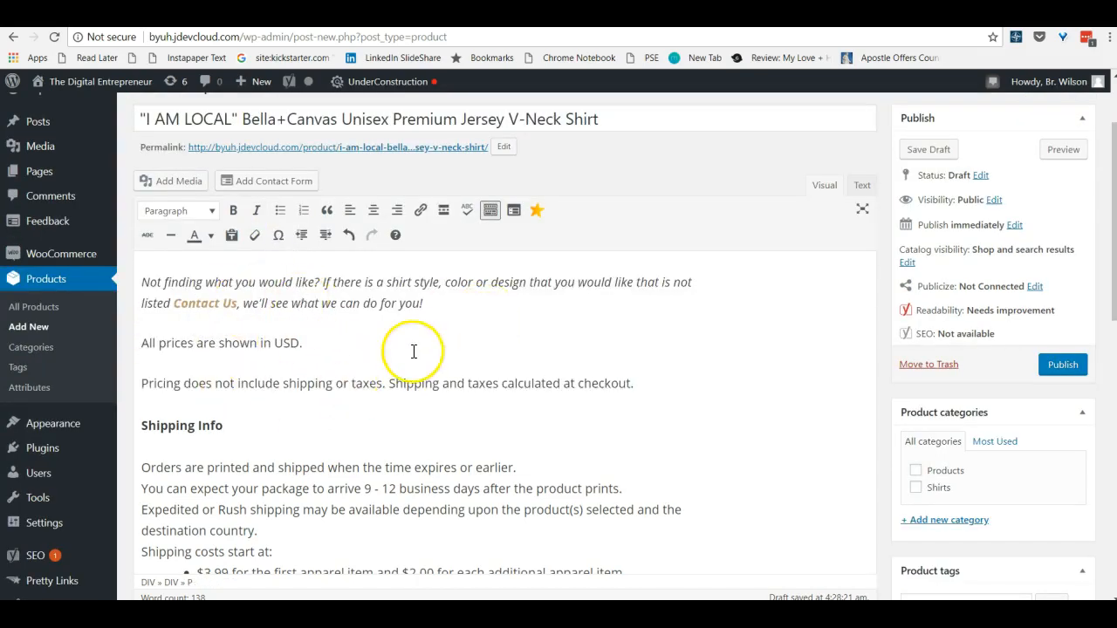
Save the product as a draft, look over its preview page and return to the product editor
{"action": "left_click", "coordinate": [942, 156]}
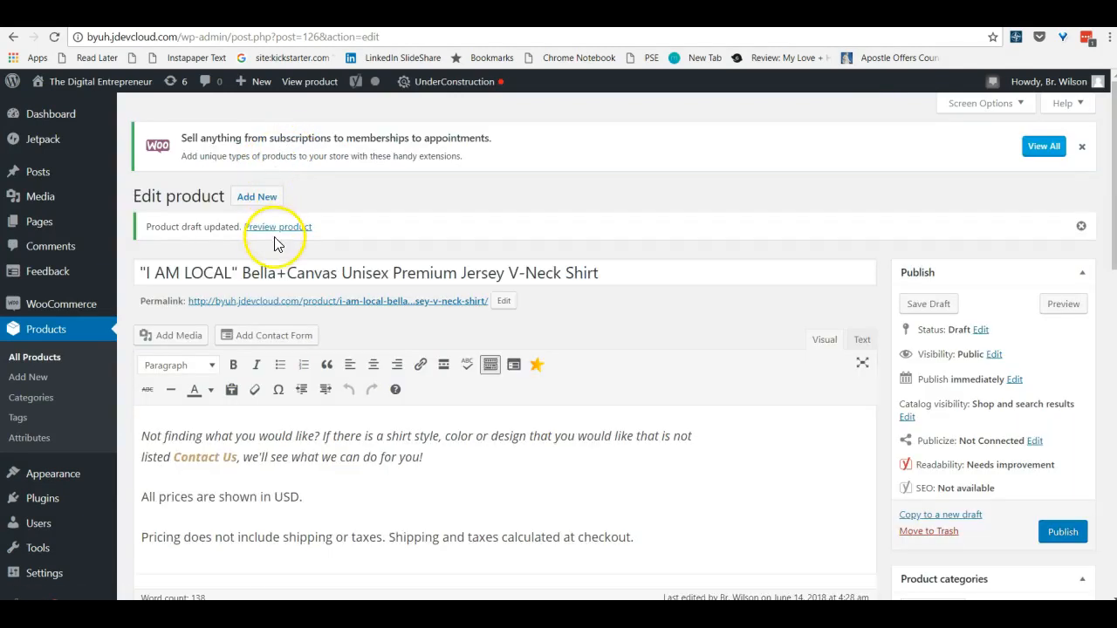
{"action": "left_click", "coordinate": [278, 229]}
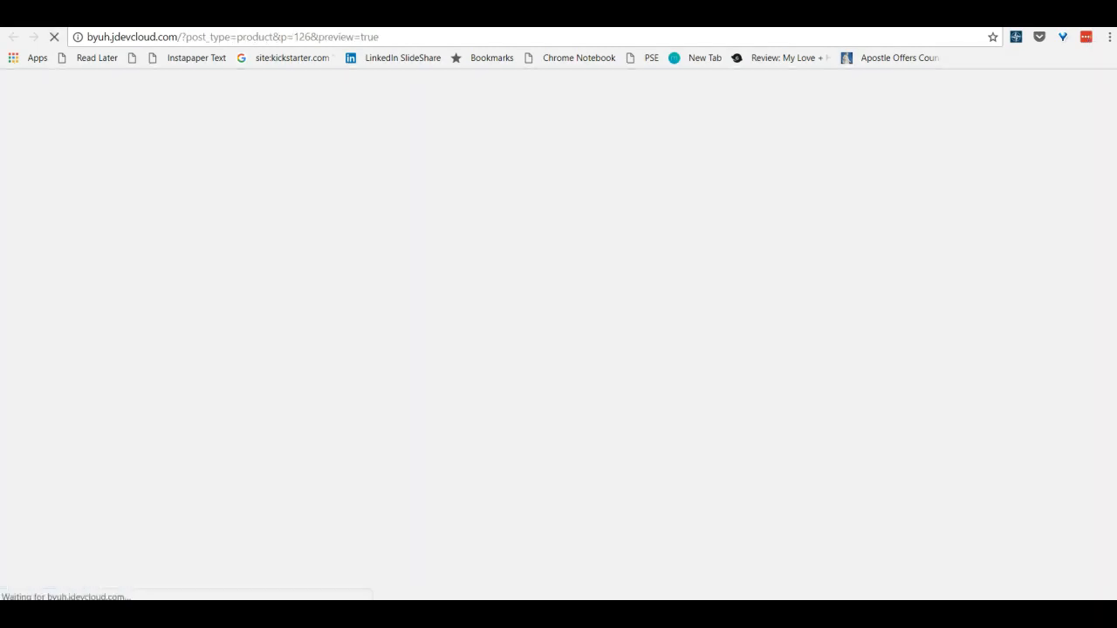
{"action": "scroll", "coordinate": [312, 281], "scroll_direction": "down", "scroll_amount": 3}
{"action": "scroll", "coordinate": [341, 270], "scroll_direction": "up", "scroll_amount": 3}
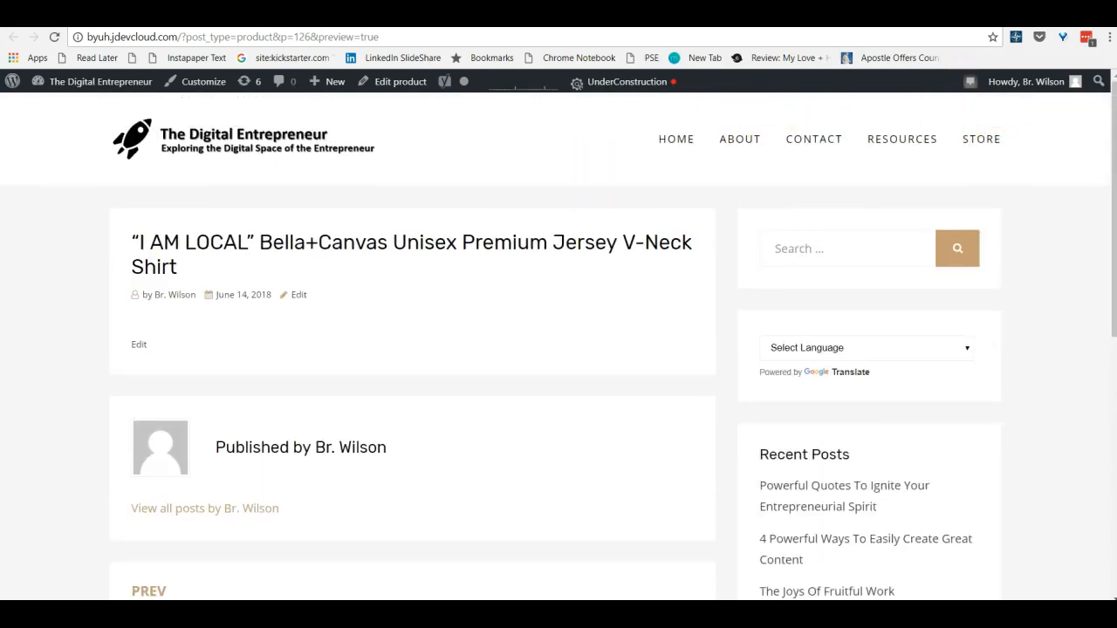
{"action": "key", "text": "ctrl+w"}
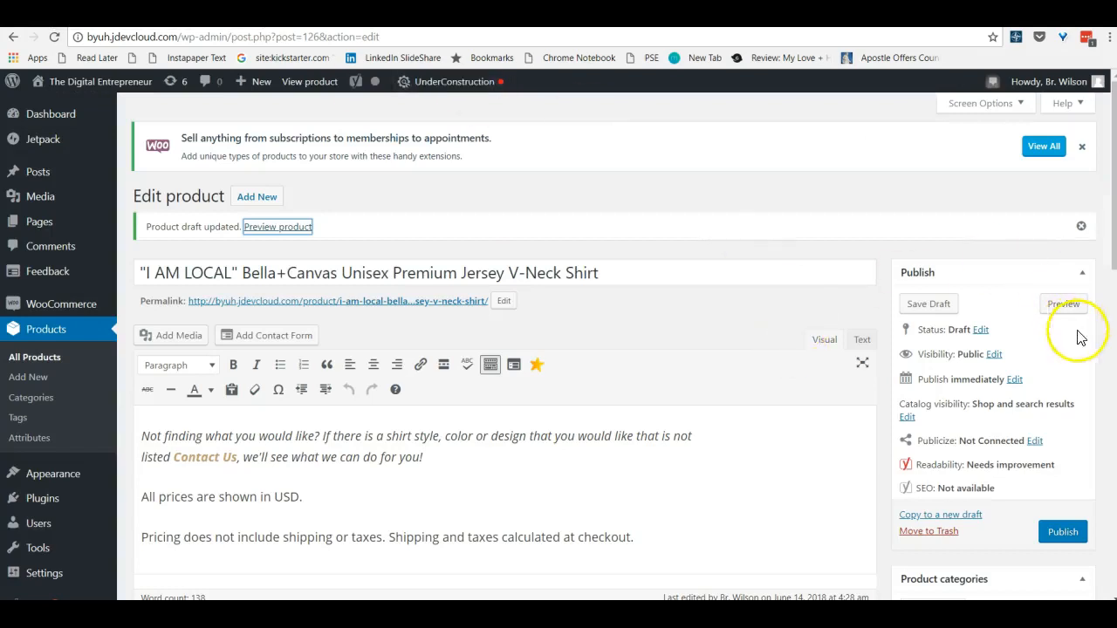
Publish the product and open its live page through the permalink
{"action": "left_click", "coordinate": [1067, 534]}
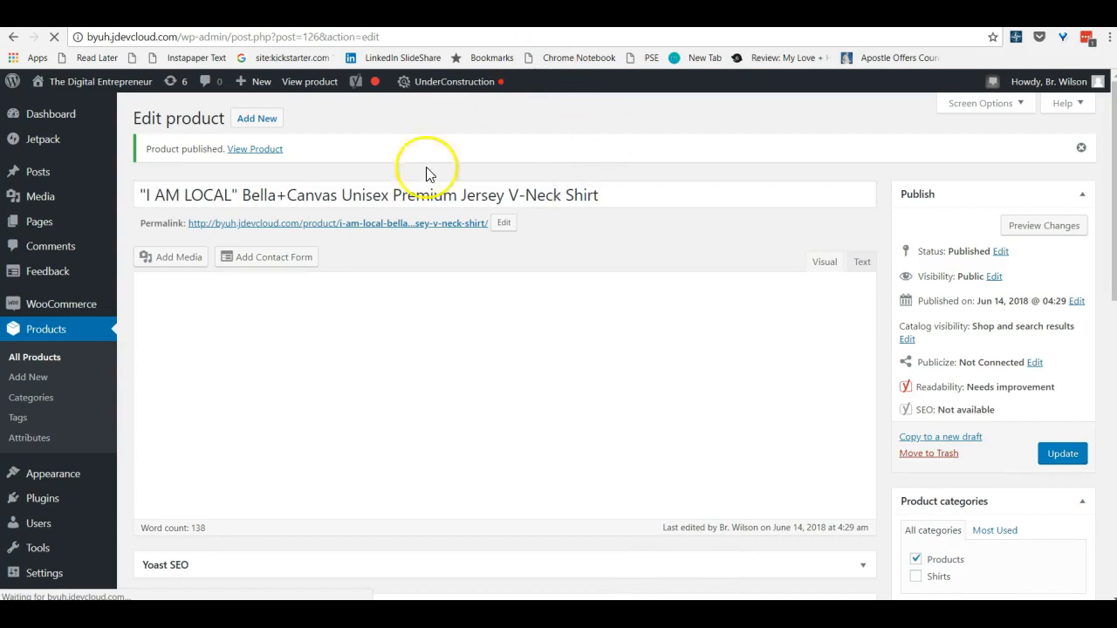
{"action": "left_click", "coordinate": [421, 221]}
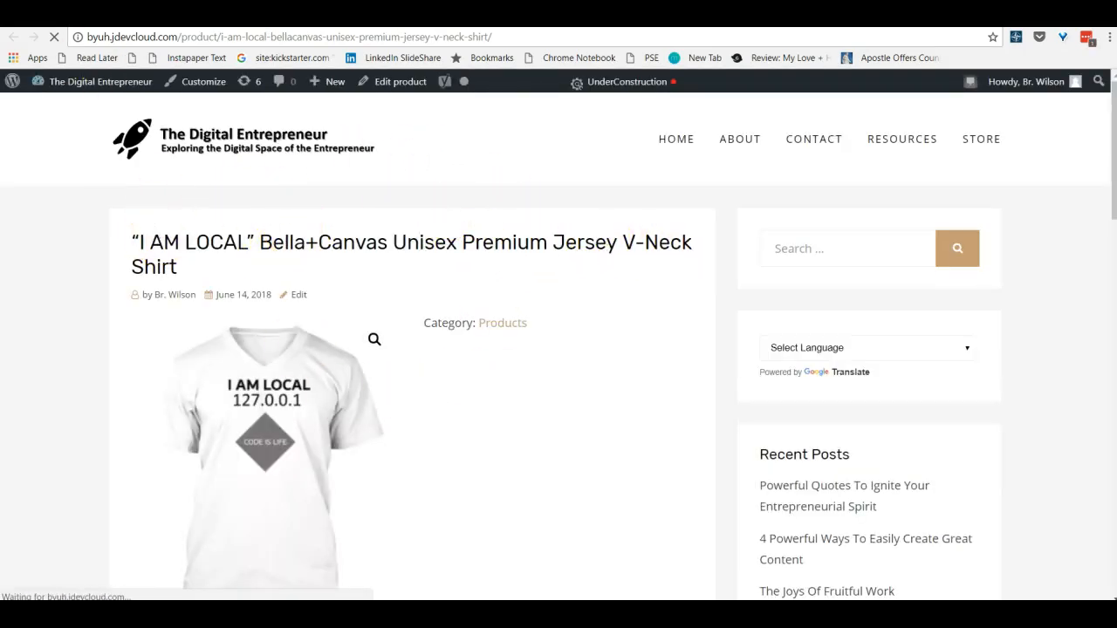
Compare the product's description in the editor with how it reads on the live product page
{"action": "left_click", "coordinate": [218, 16]}
{"action": "left_click", "coordinate": [371, 459]}
{"action": "scroll", "coordinate": [371, 457], "scroll_direction": "down", "scroll_amount": 3}
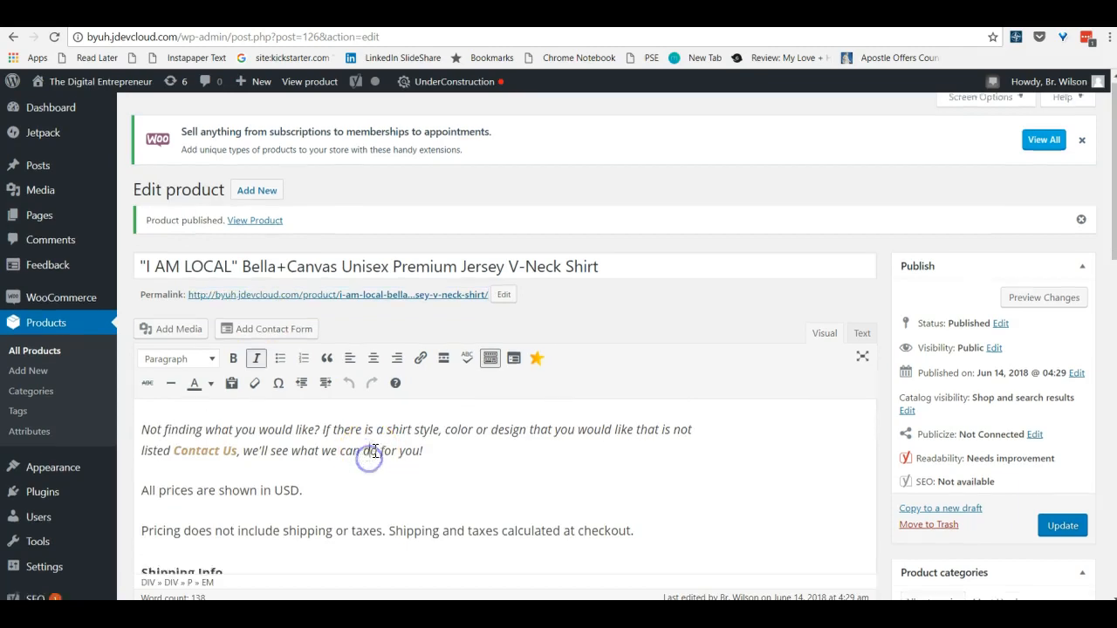
{"action": "scroll", "coordinate": [375, 451], "scroll_direction": "up", "scroll_amount": 3}
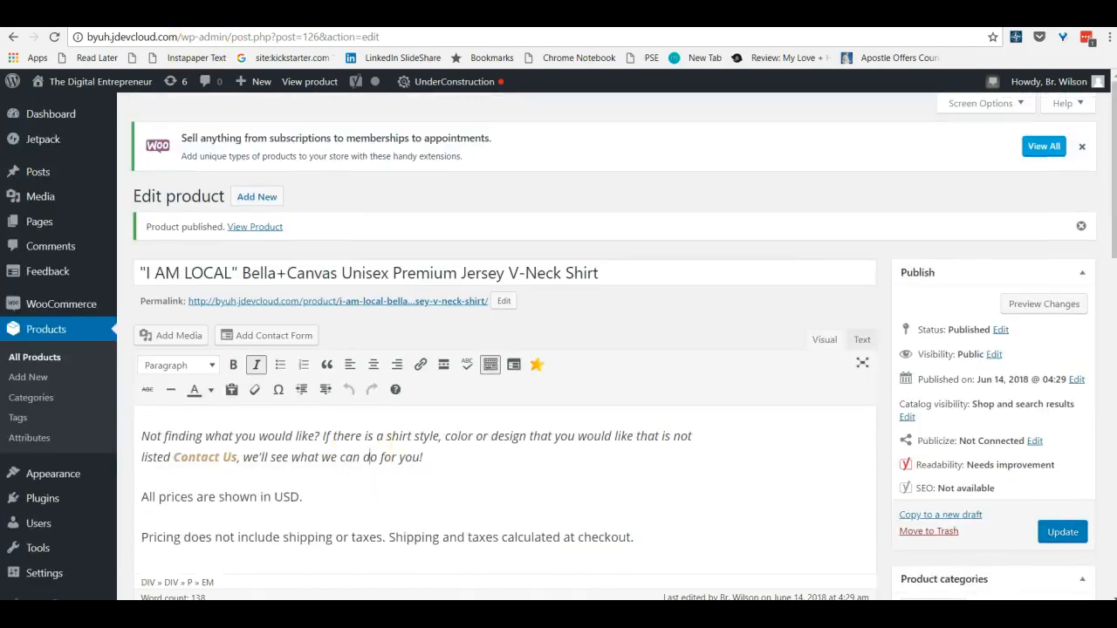
{"action": "left_click", "coordinate": [301, 16]}
{"action": "scroll", "coordinate": [344, 185], "scroll_direction": "down", "scroll_amount": 6}
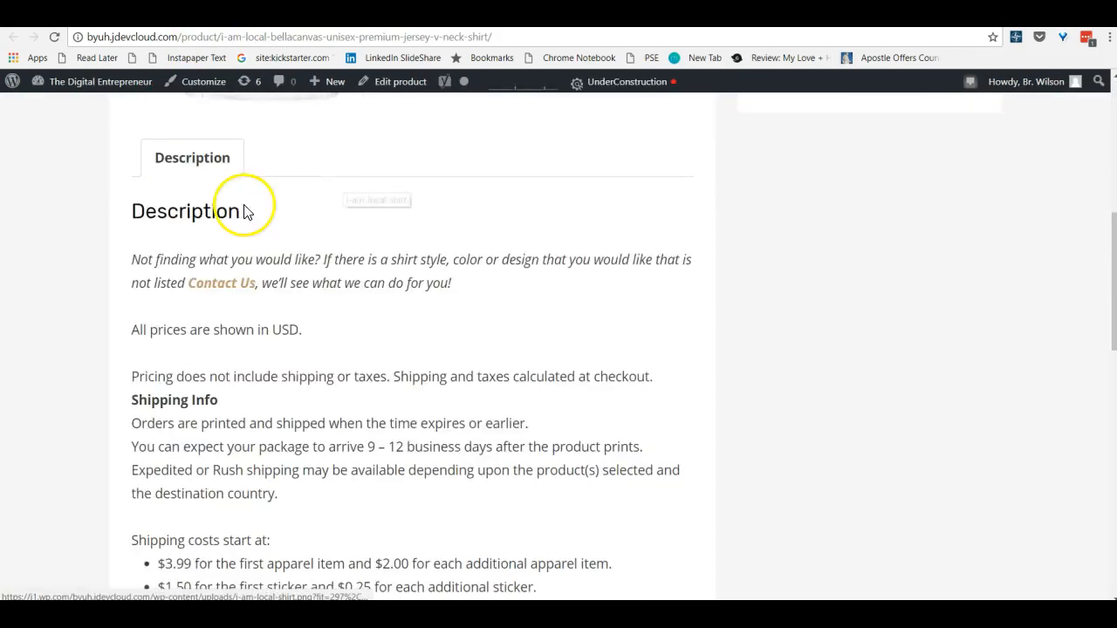
{"action": "scroll", "coordinate": [280, 269], "scroll_direction": "down", "scroll_amount": 3}
{"action": "scroll", "coordinate": [290, 297], "scroll_direction": "up", "scroll_amount": 10}
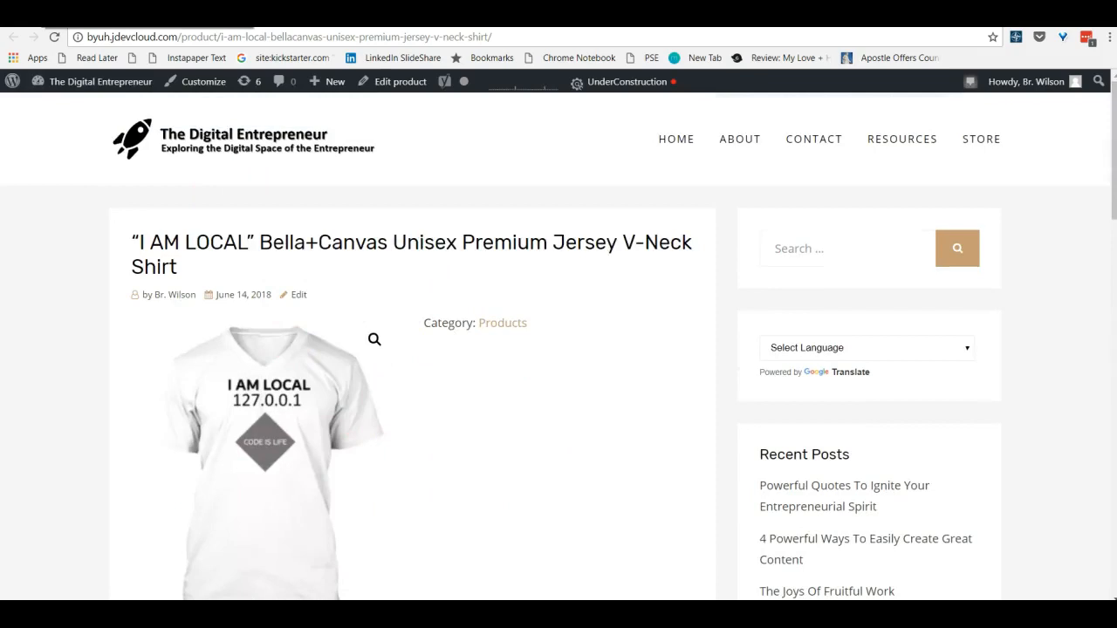
Copy the blurb beginning "This funny geek t-shirt is great for" from the notes tab into the product short description
{"action": "left_click", "coordinate": [52, 15]}
{"action": "scroll", "coordinate": [393, 379], "scroll_direction": "down", "scroll_amount": 10}
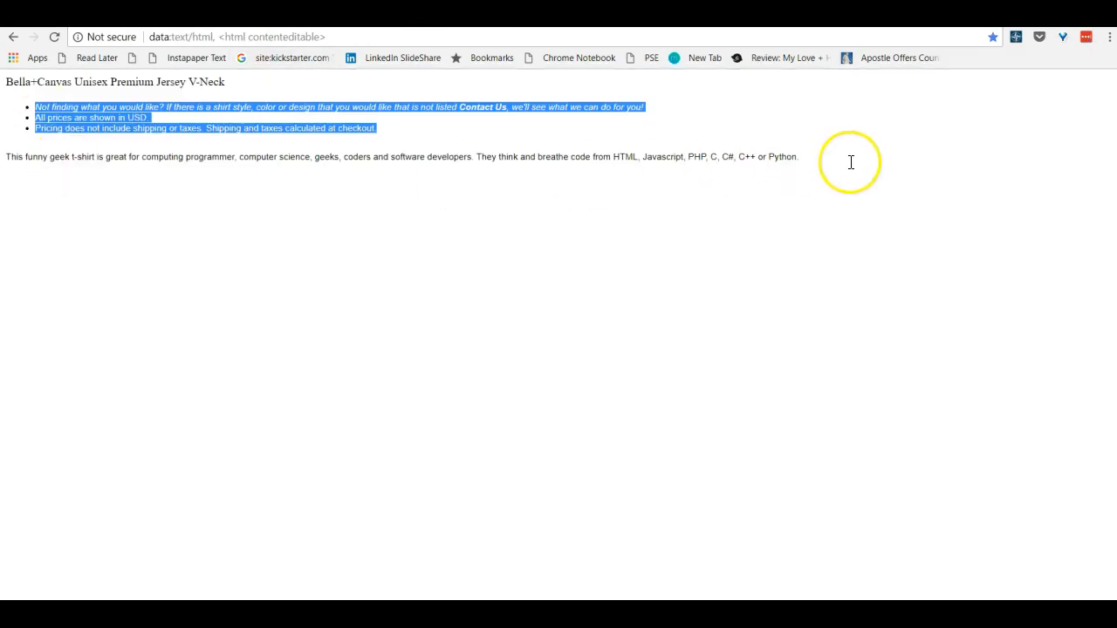
{"action": "left_click_drag", "start_coordinate": [815, 162], "coordinate": [8, 165]}
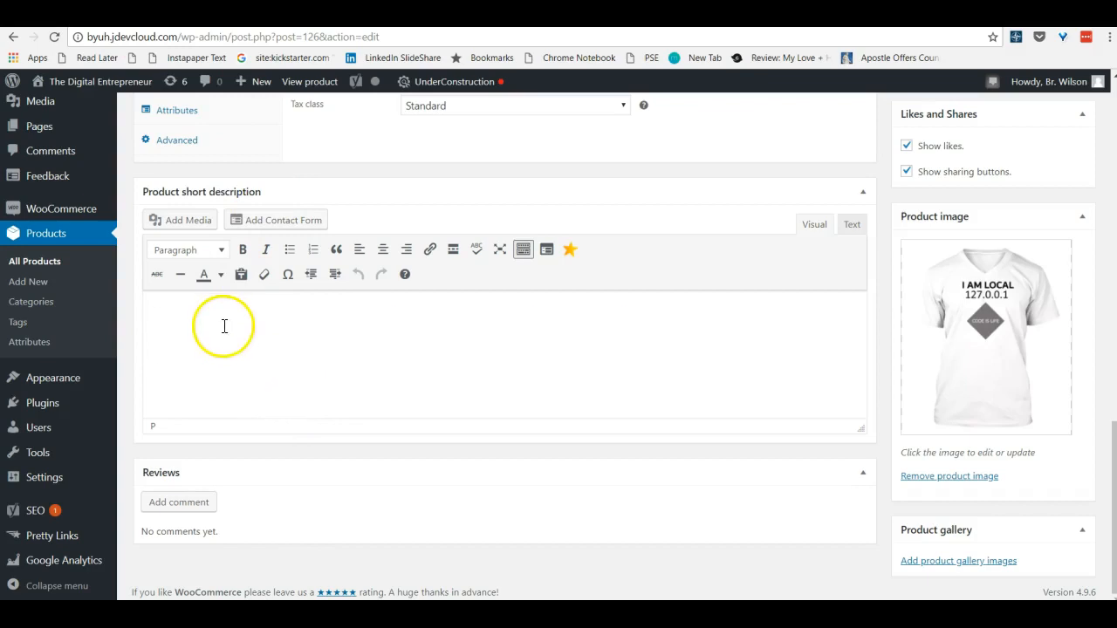
{"action": "type", "text": "This funny geek t-shirt is great for computing programmer, computer science, geeks, coders and software developers. They think and breathe code from HTML, Javascript, PHP, C, C#, C++ or Python."}
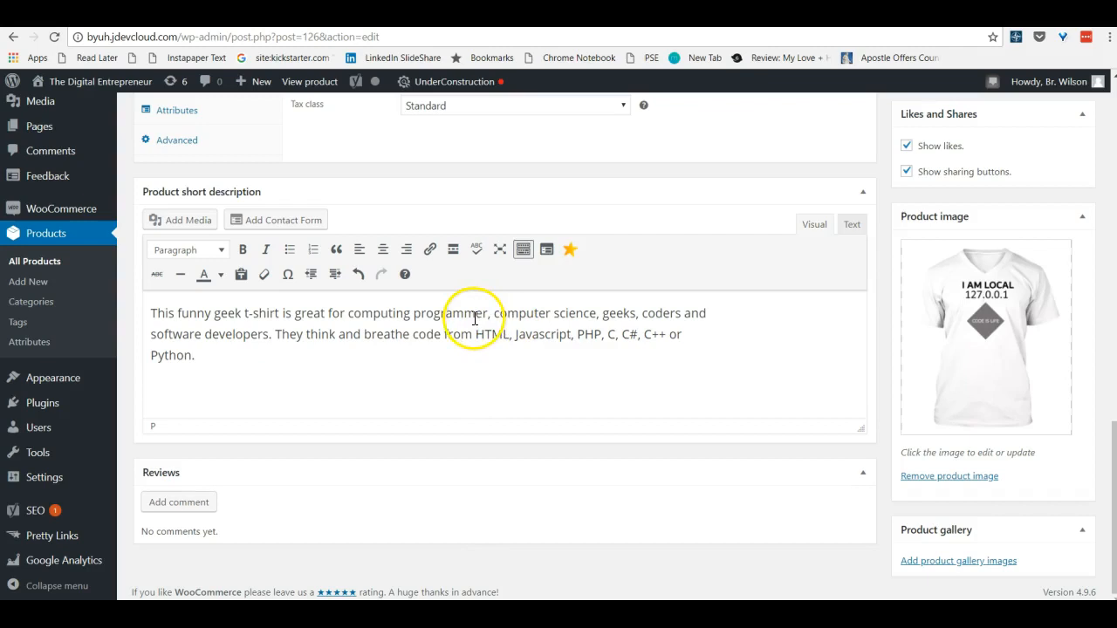
Correct "computing programmer" to "computer programmers" in the product short description
{"action": "left_click", "coordinate": [410, 314]}
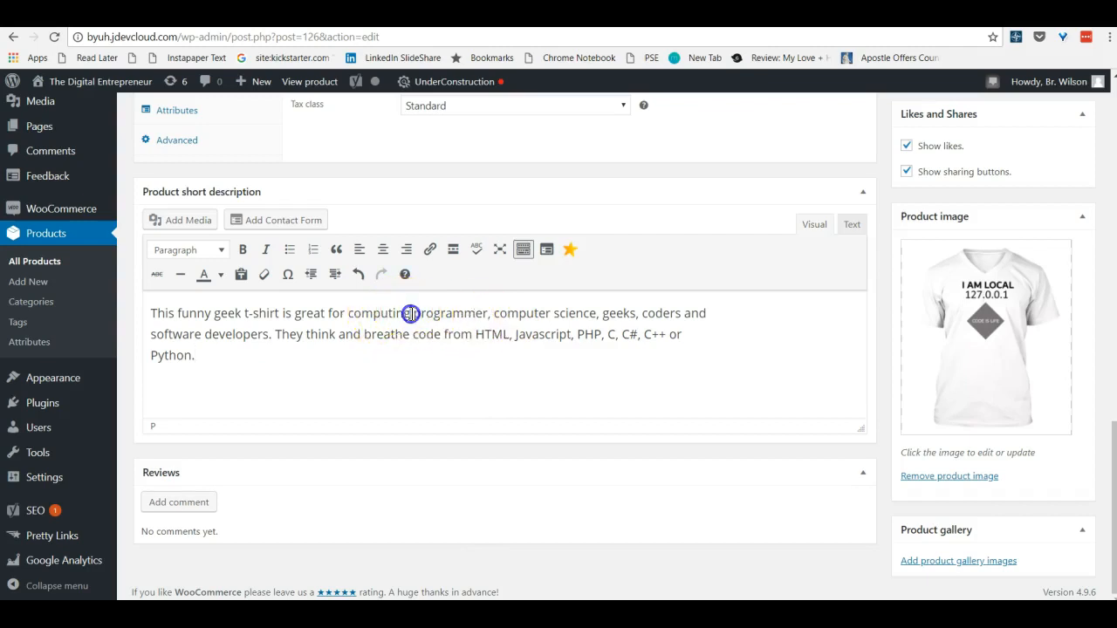
{"action": "type", "text": "er"}
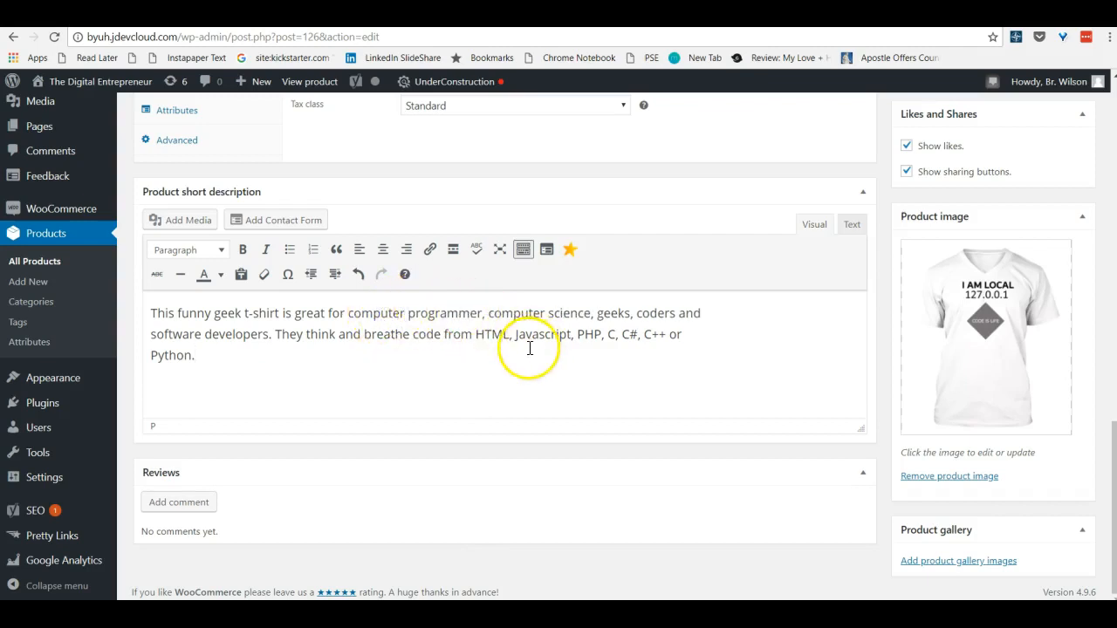
{"action": "left_click", "coordinate": [479, 314]}
{"action": "type", "text": "s"}
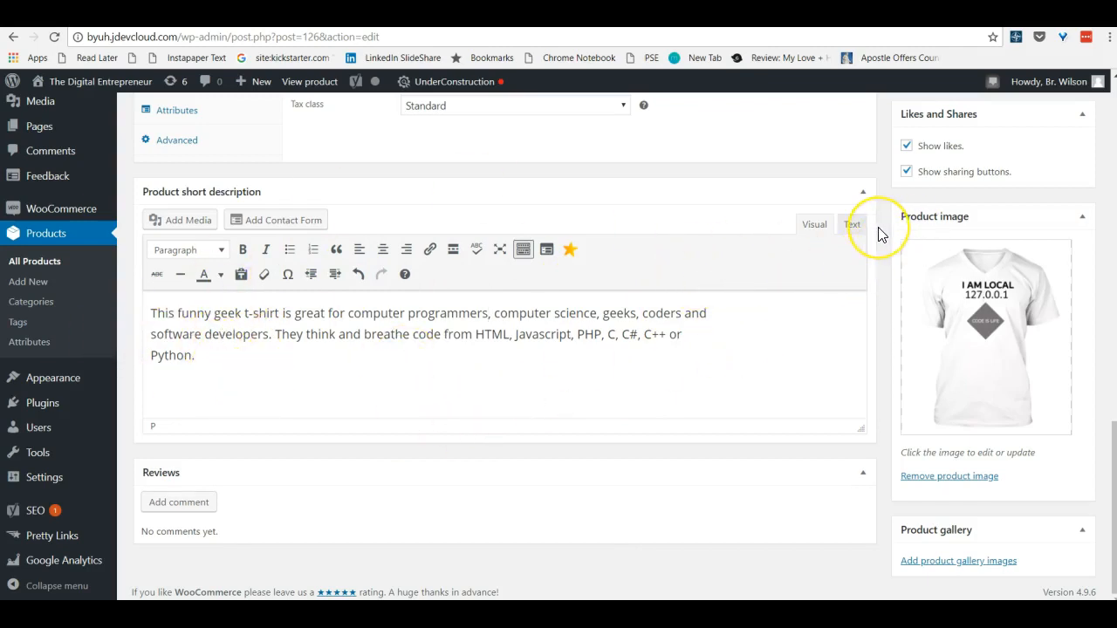
Update the published product and reload its live page to check the short description
{"action": "scroll", "coordinate": [878, 226], "scroll_direction": "up", "scroll_amount": 1}
{"action": "scroll", "coordinate": [890, 223], "scroll_direction": "up", "scroll_amount": 12}
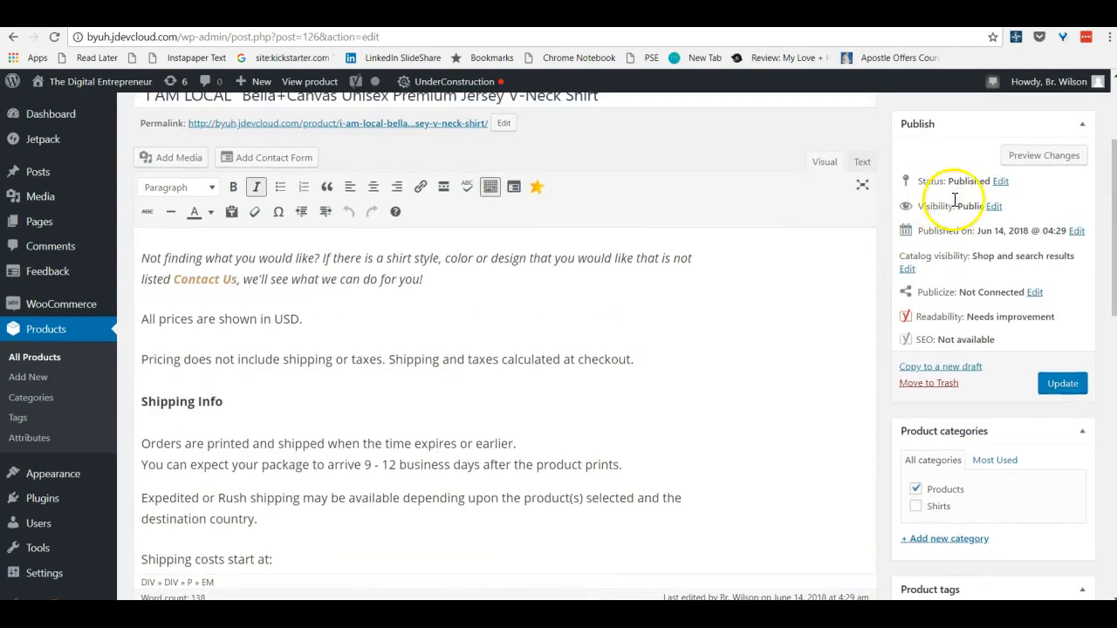
{"action": "left_click", "coordinate": [1063, 383]}
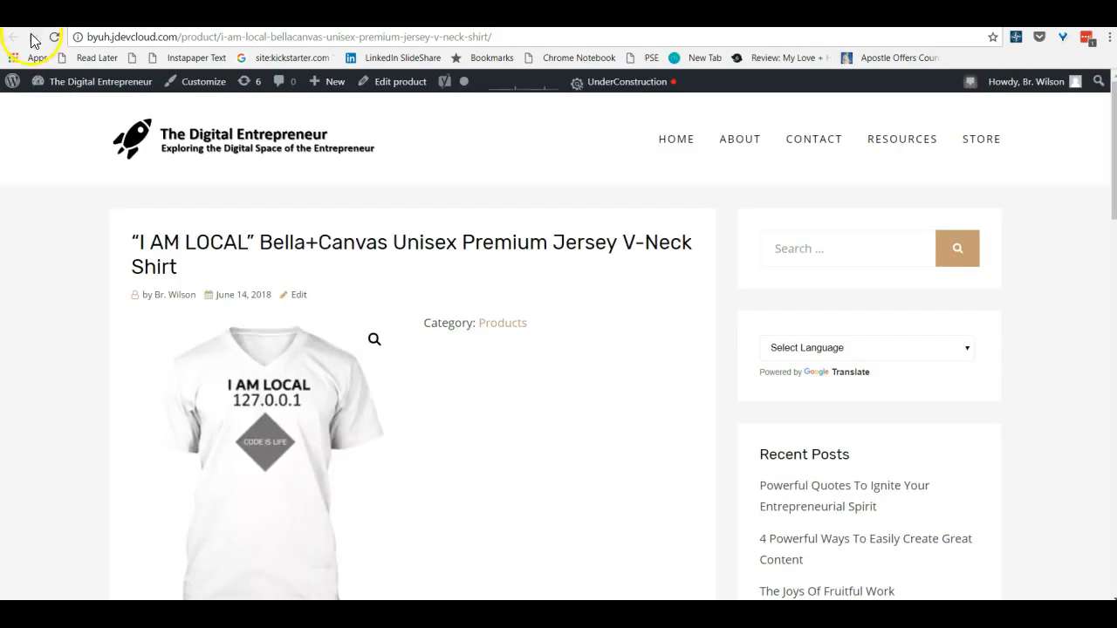
{"action": "left_click", "coordinate": [55, 38]}
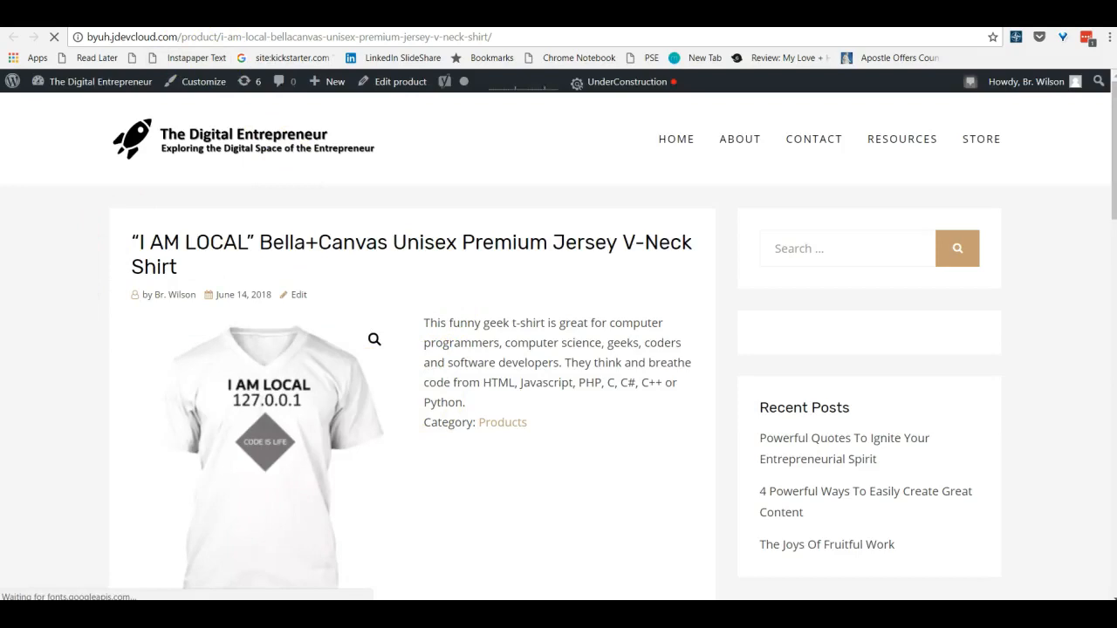
Return to the product editor and set the regular price to 21.99 in the product data
{"action": "left_click", "coordinate": [38, 12]}
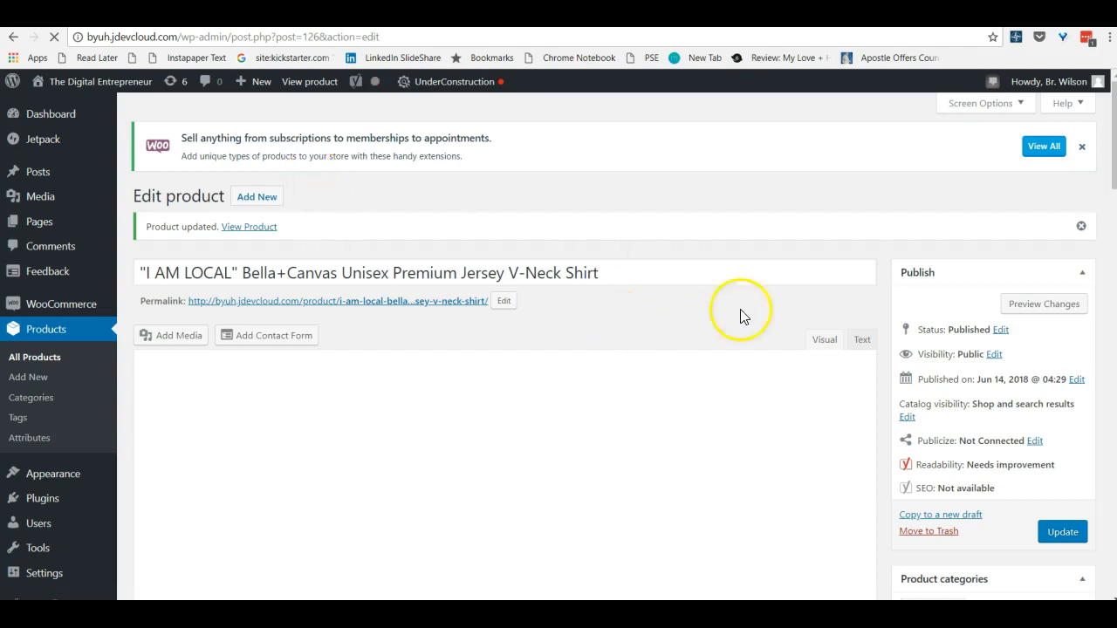
{"action": "scroll", "coordinate": [884, 306], "scroll_direction": "down", "scroll_amount": 10}
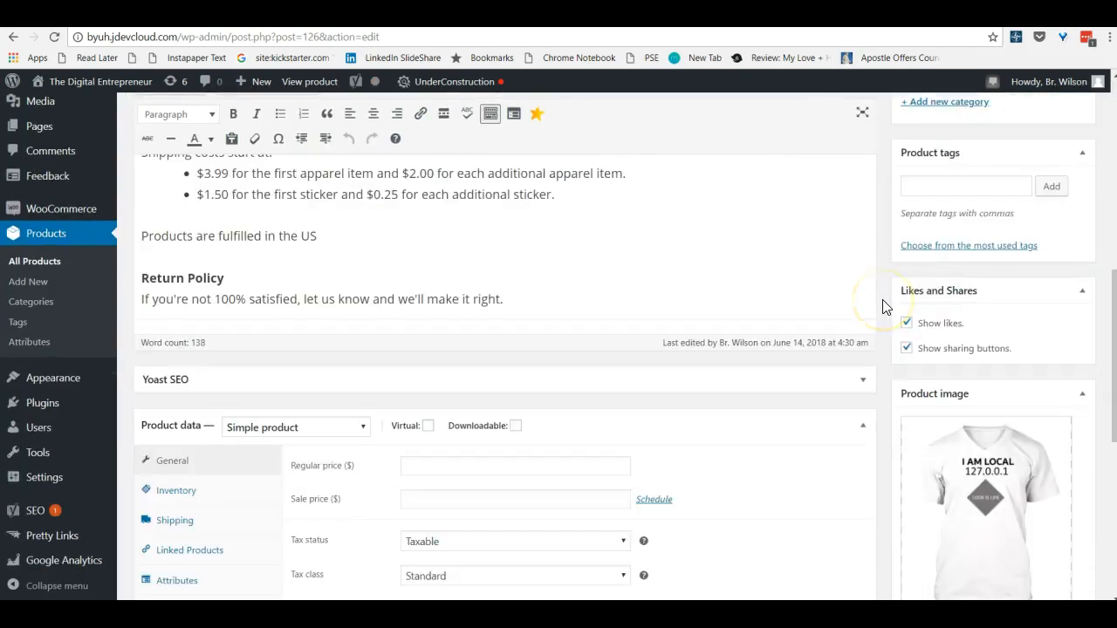
{"action": "scroll", "coordinate": [882, 305], "scroll_direction": "up", "scroll_amount": 2}
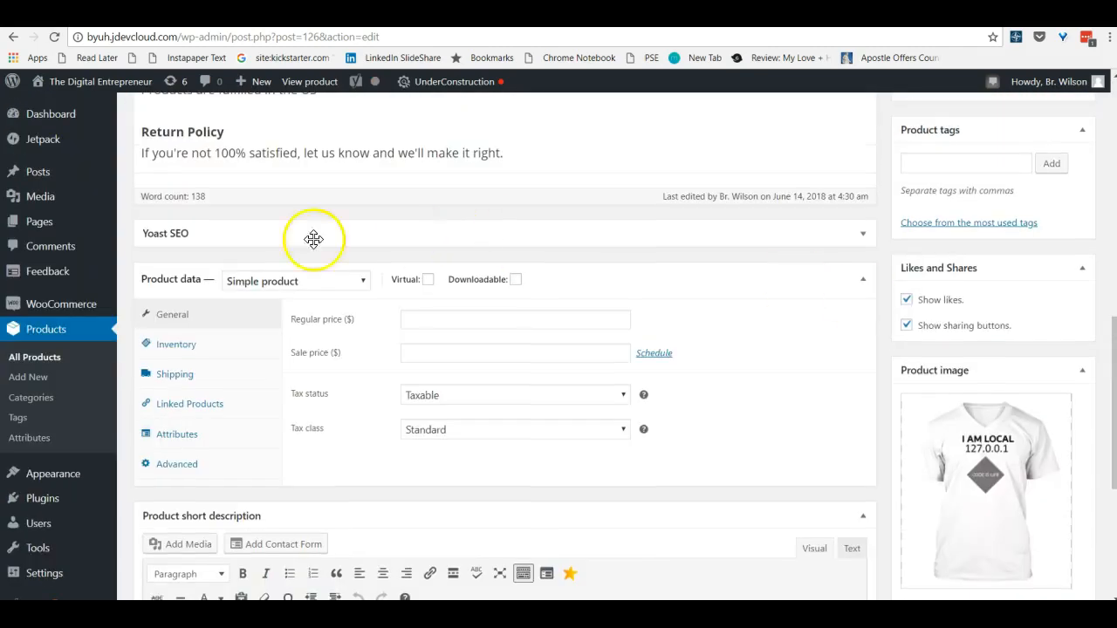
{"action": "left_click", "coordinate": [431, 317]}
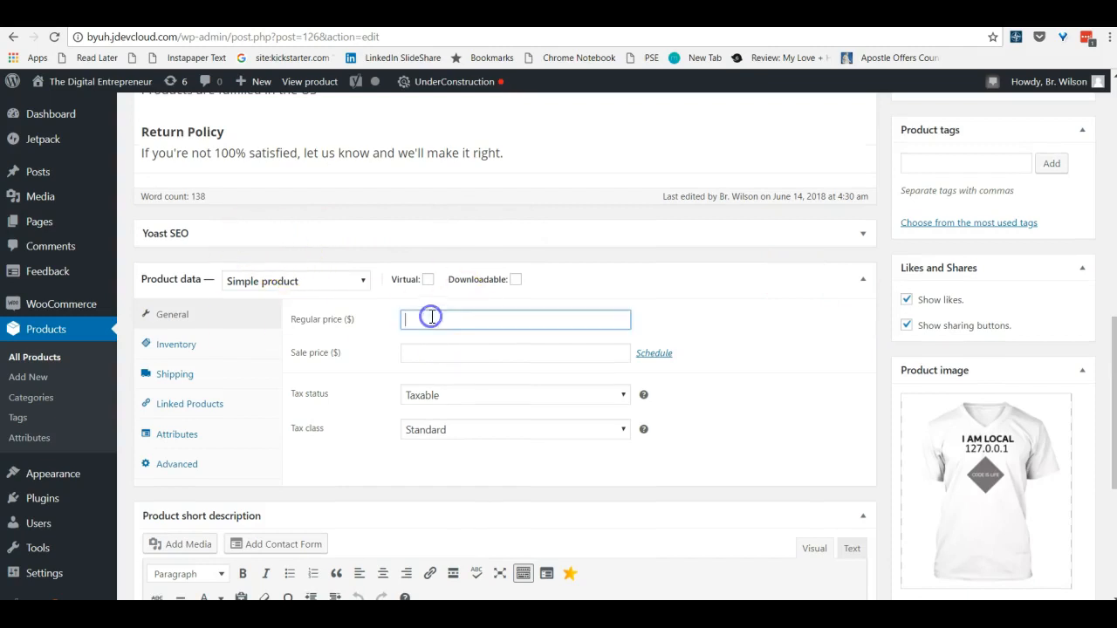
{"action": "type", "text": "21.99"}
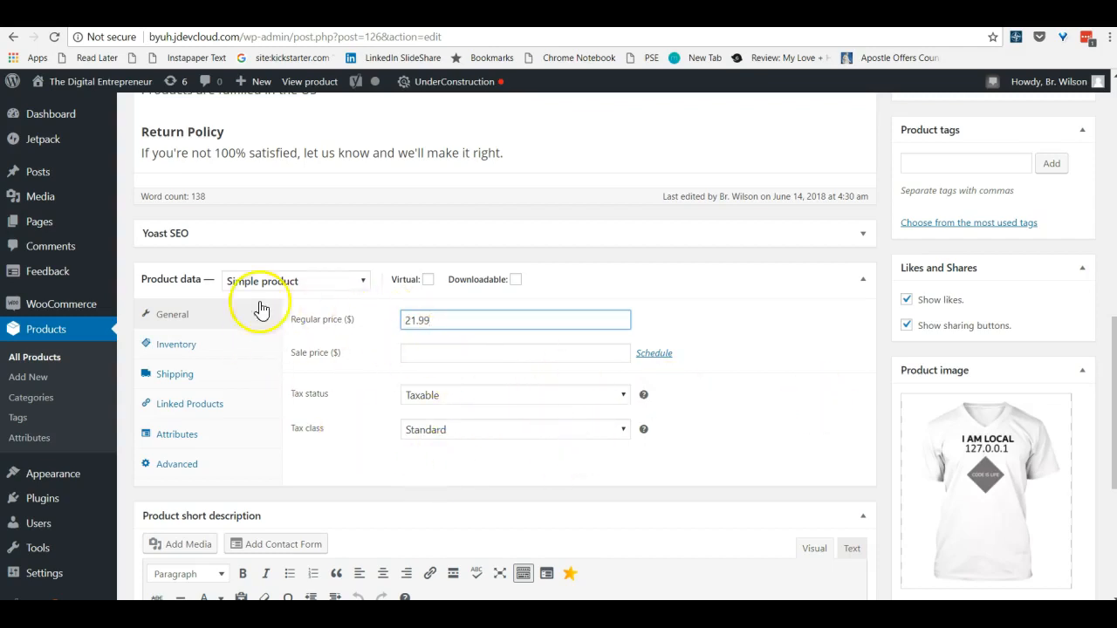
Change the product type to Variable product and add a custom attribute named "Sizes" that is used for variations
{"action": "left_click", "coordinate": [362, 281]}
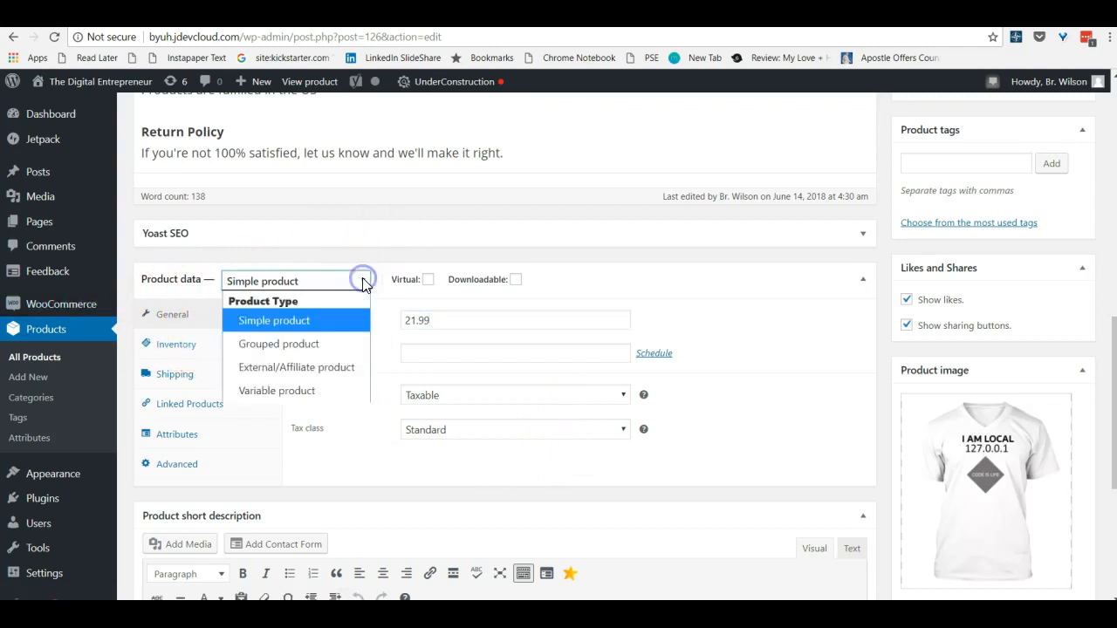
{"action": "left_click", "coordinate": [296, 393]}
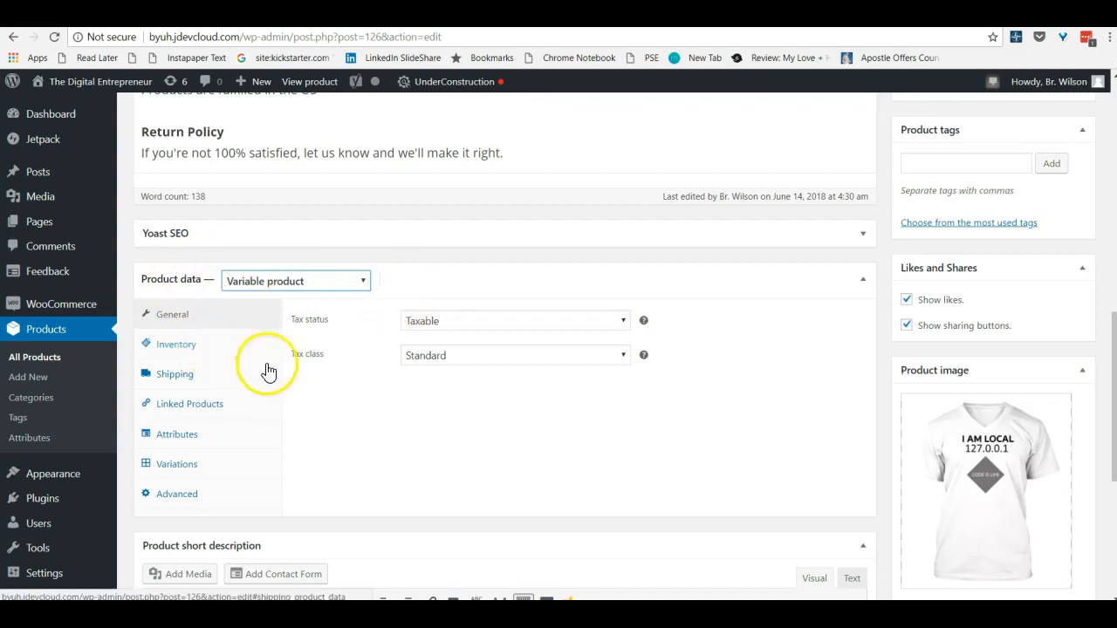
{"action": "left_click", "coordinate": [177, 434]}
{"action": "left_click", "coordinate": [447, 319]}
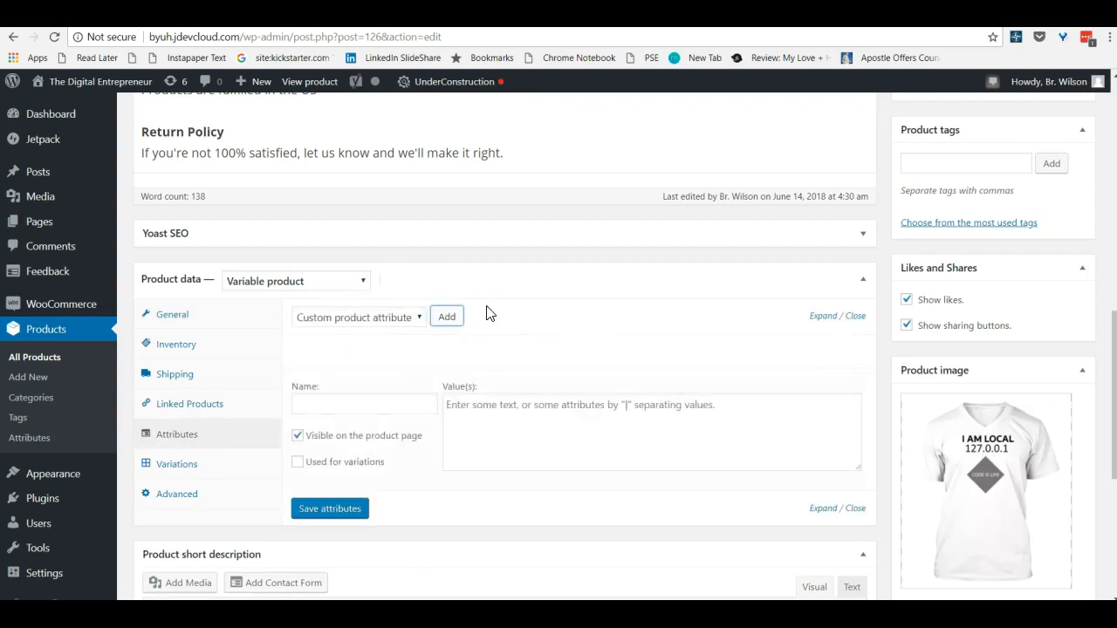
{"action": "left_click", "coordinate": [314, 405]}
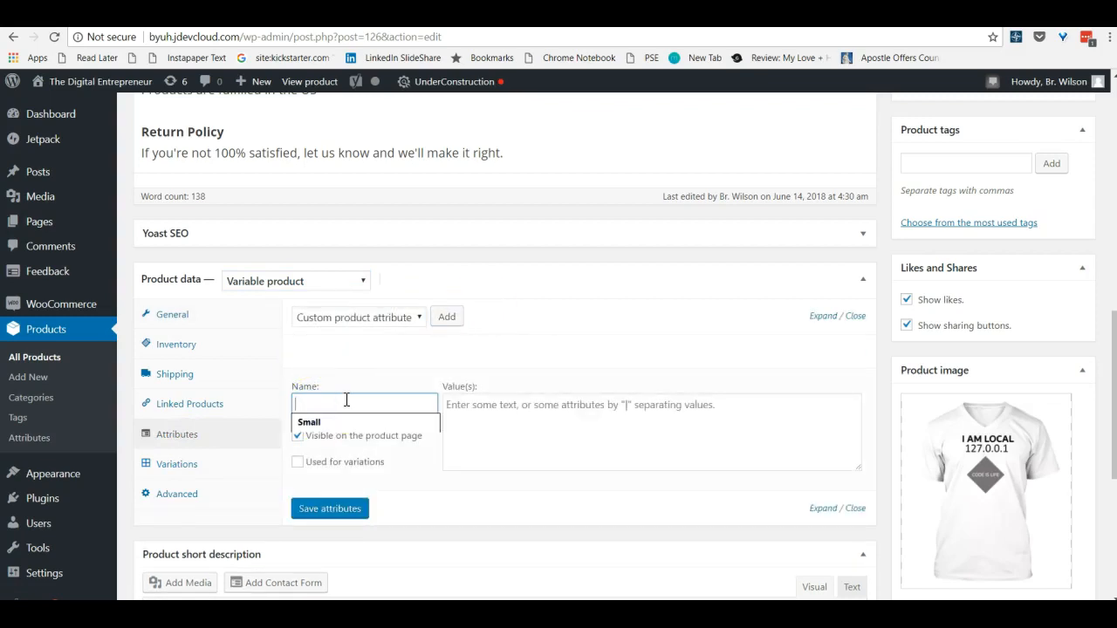
{"action": "type", "text": "Siz"}
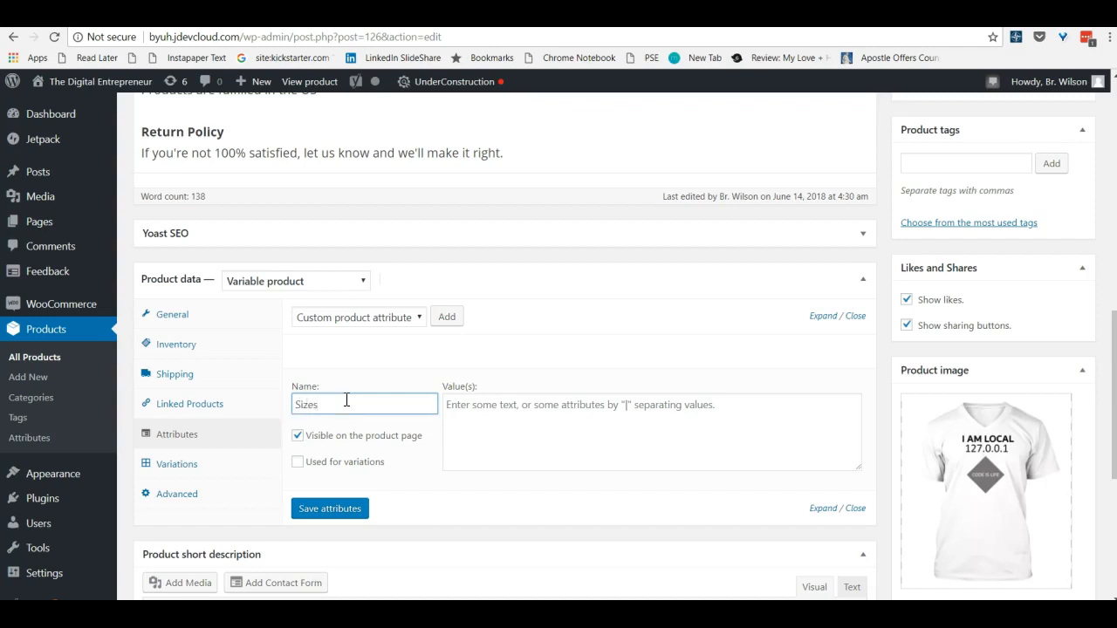
{"action": "type", "text": "es"}
{"action": "left_click", "coordinate": [298, 462]}
Enter Small, Medium, Large and X Large as the pipe-separated values of the Sizes attribute and save the attributes
{"action": "left_click", "coordinate": [494, 406]}
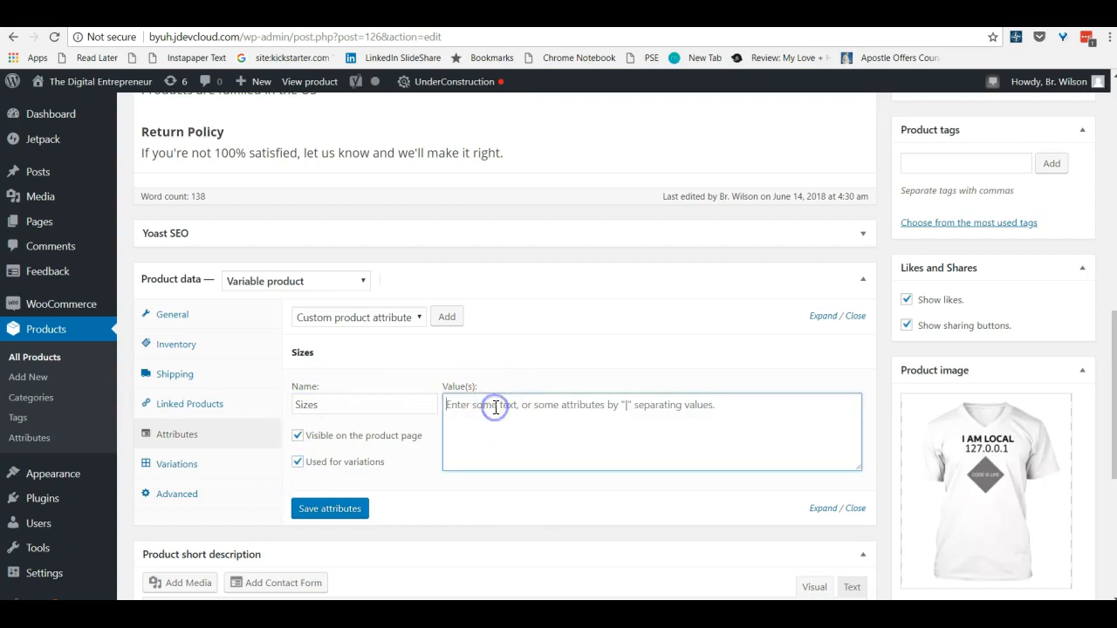
{"action": "type", "text": "Small |"}
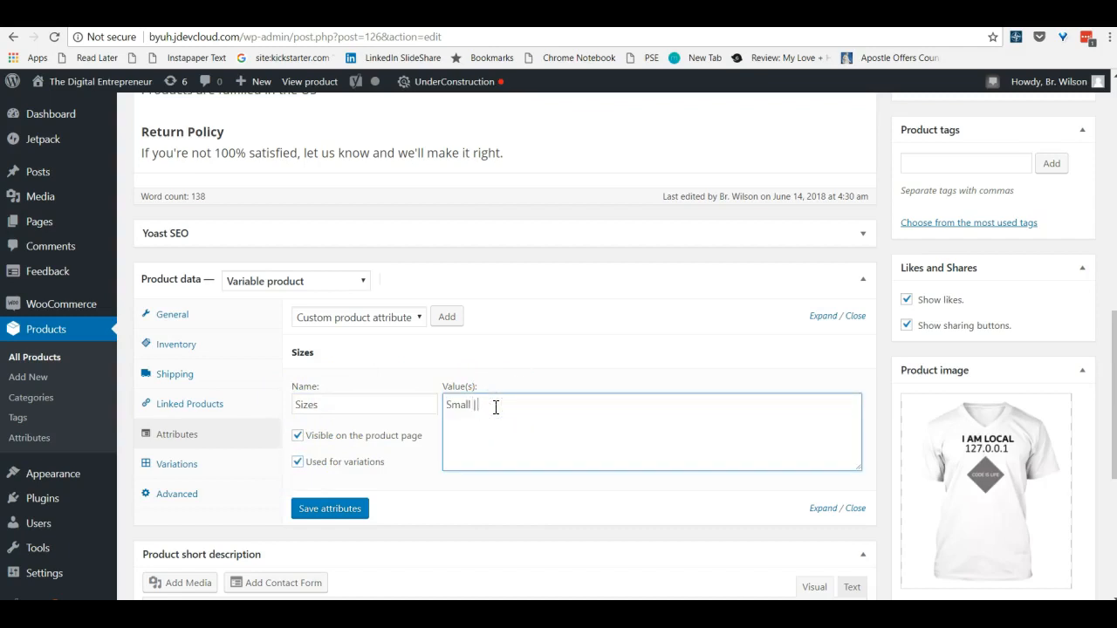
{"action": "type", "text": " Medium | Large | X Large"}
{"action": "left_click", "coordinate": [332, 511]}
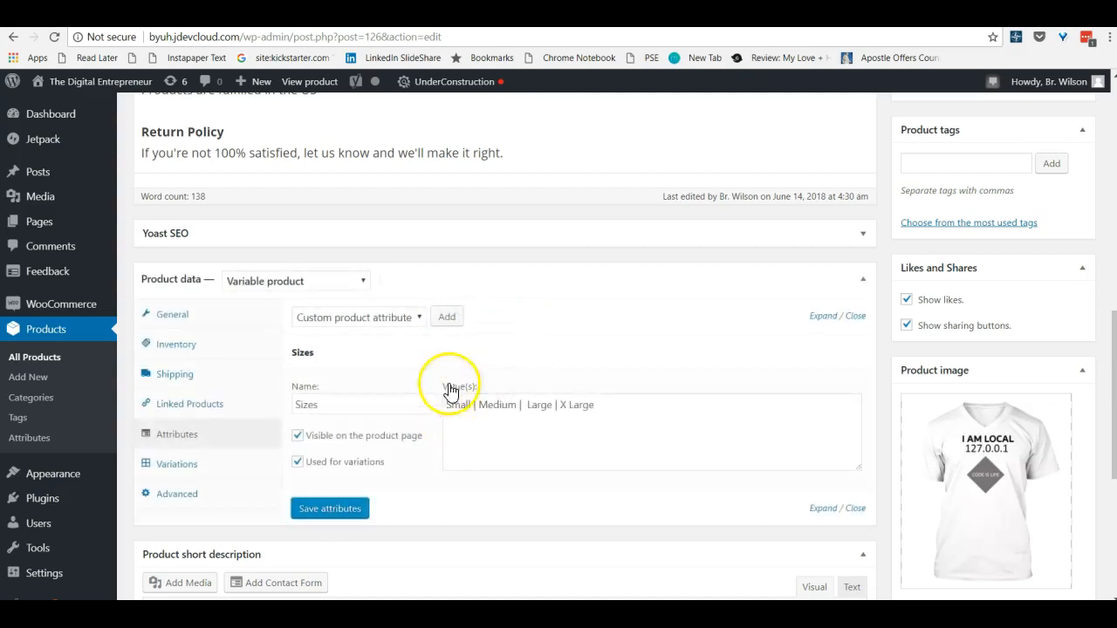
Add a second custom product attribute and name it "Color"
{"action": "left_click", "coordinate": [445, 319]}
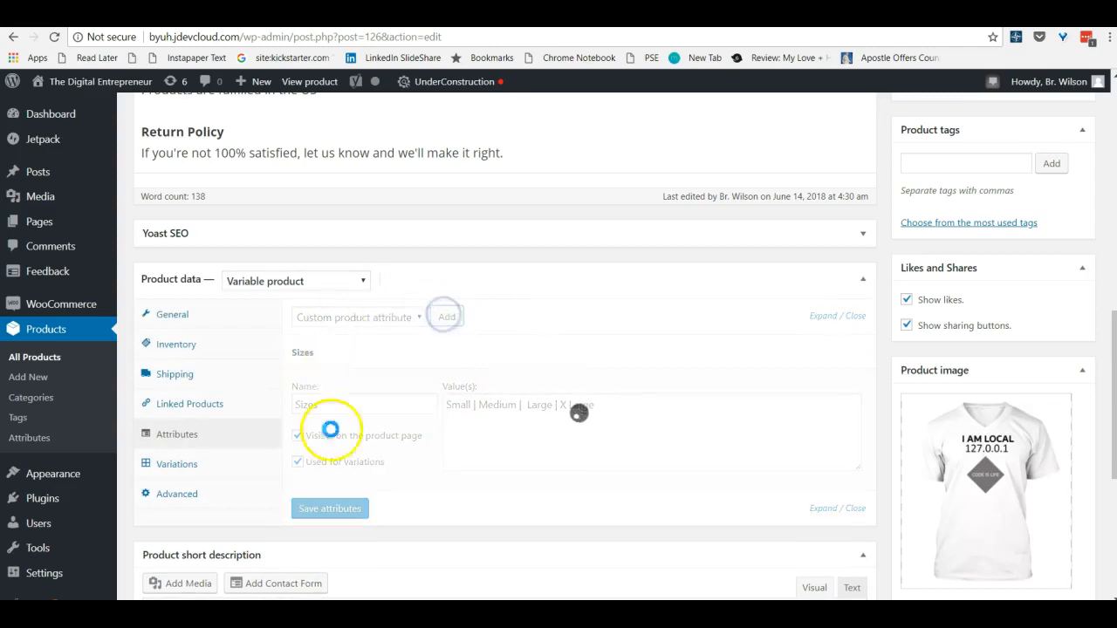
{"action": "scroll", "coordinate": [324, 481], "scroll_direction": "down", "scroll_amount": 3}
{"action": "left_click", "coordinate": [332, 415]}
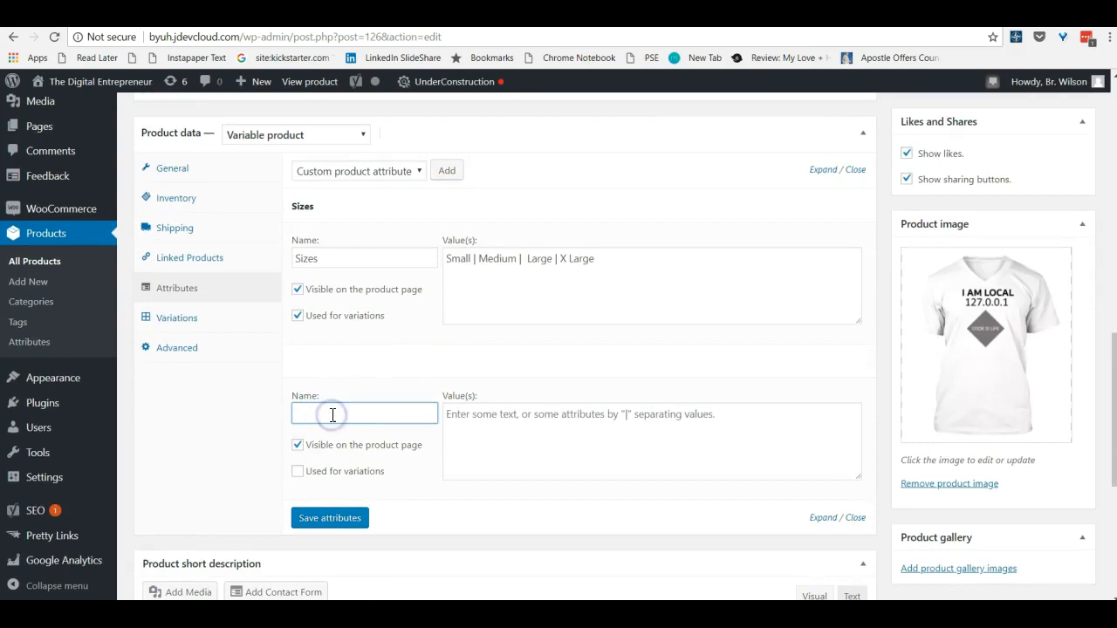
{"action": "type", "text": "Color"}
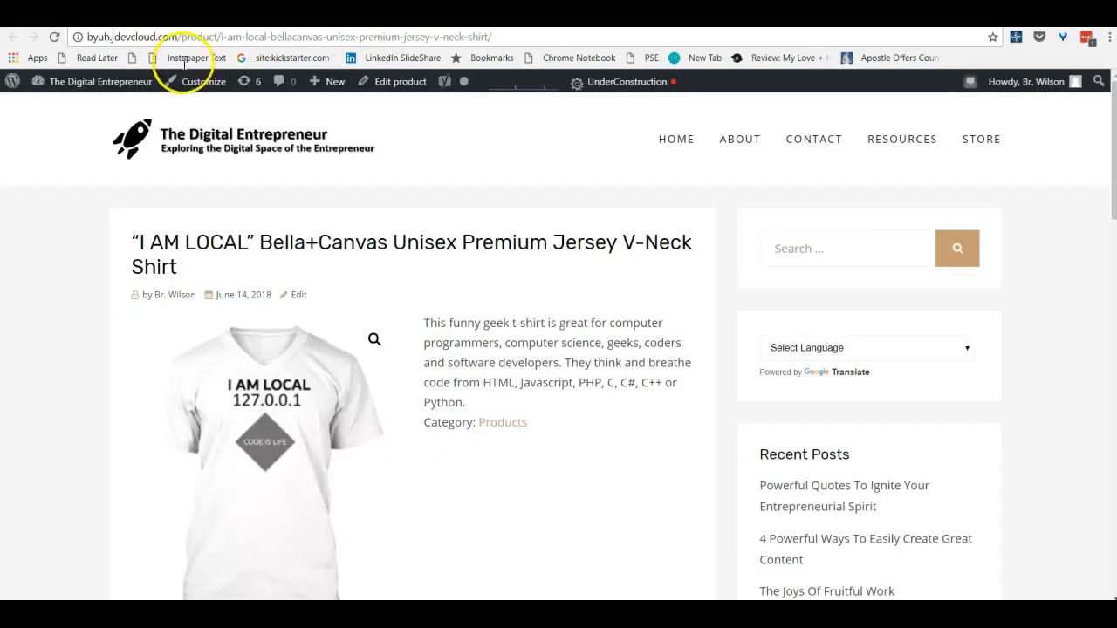
Switch to the shirt's Teespring page and look through its Steel Blue, Red and grey color options
{"action": "scroll", "coordinate": [806, 282], "scroll_direction": "down", "scroll_amount": 3}
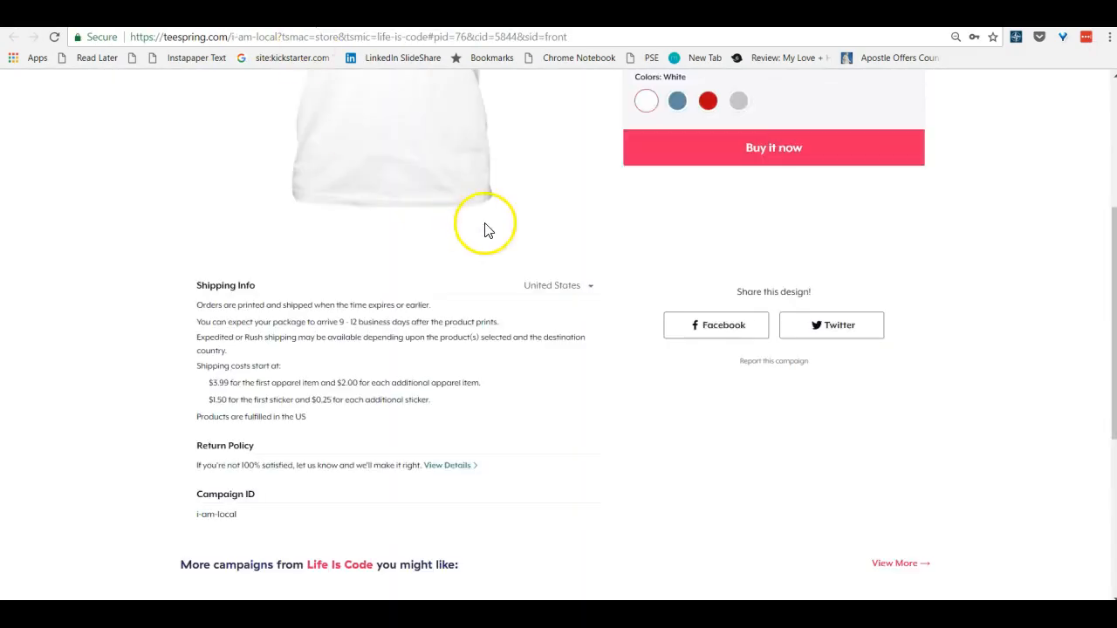
{"action": "scroll", "coordinate": [578, 252], "scroll_direction": "up", "scroll_amount": 5}
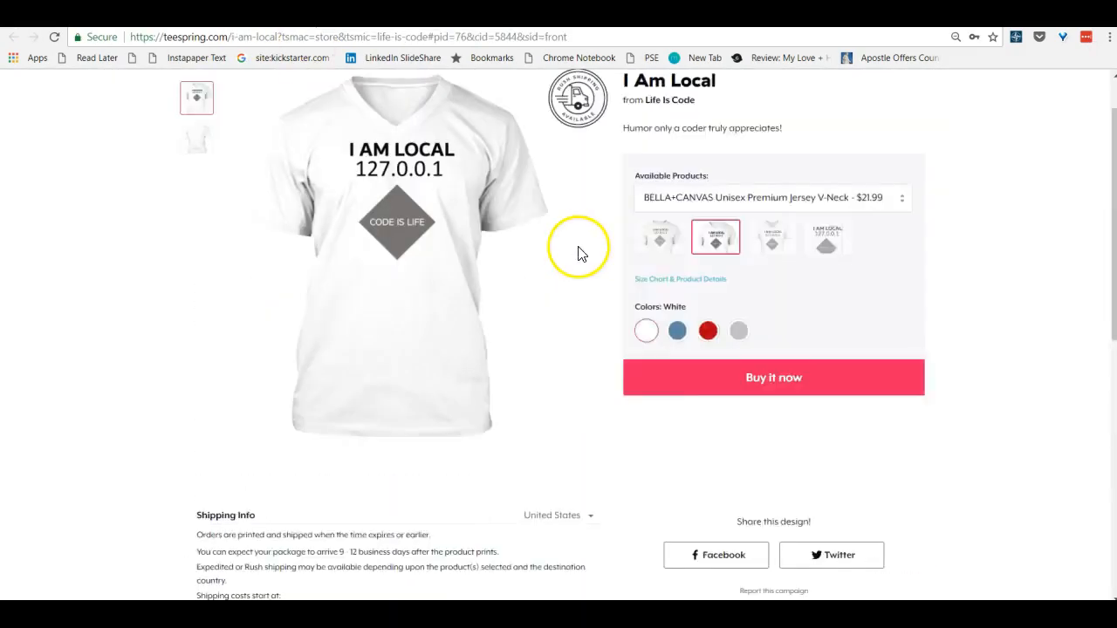
{"action": "left_click", "coordinate": [676, 393]}
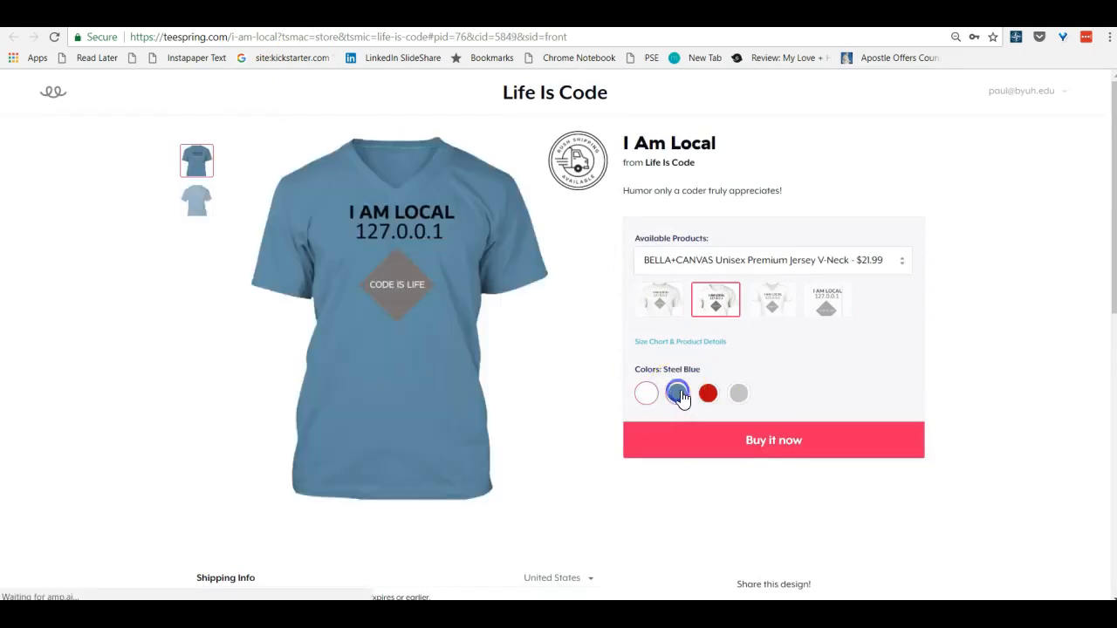
{"action": "left_click", "coordinate": [708, 394]}
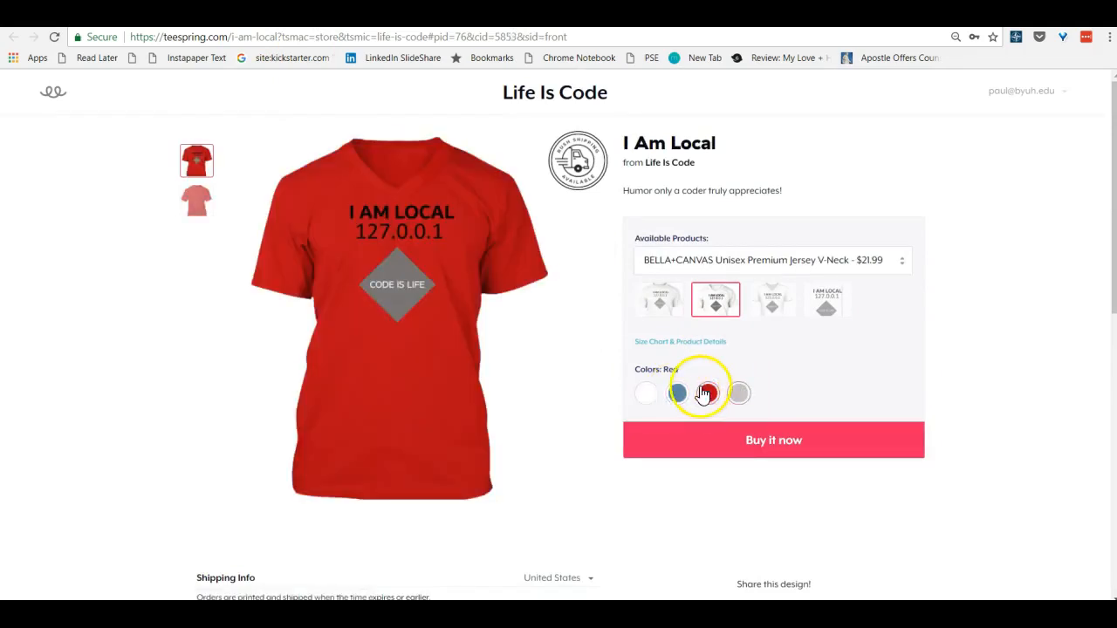
{"action": "left_click", "coordinate": [678, 397]}
{"action": "left_click", "coordinate": [709, 394]}
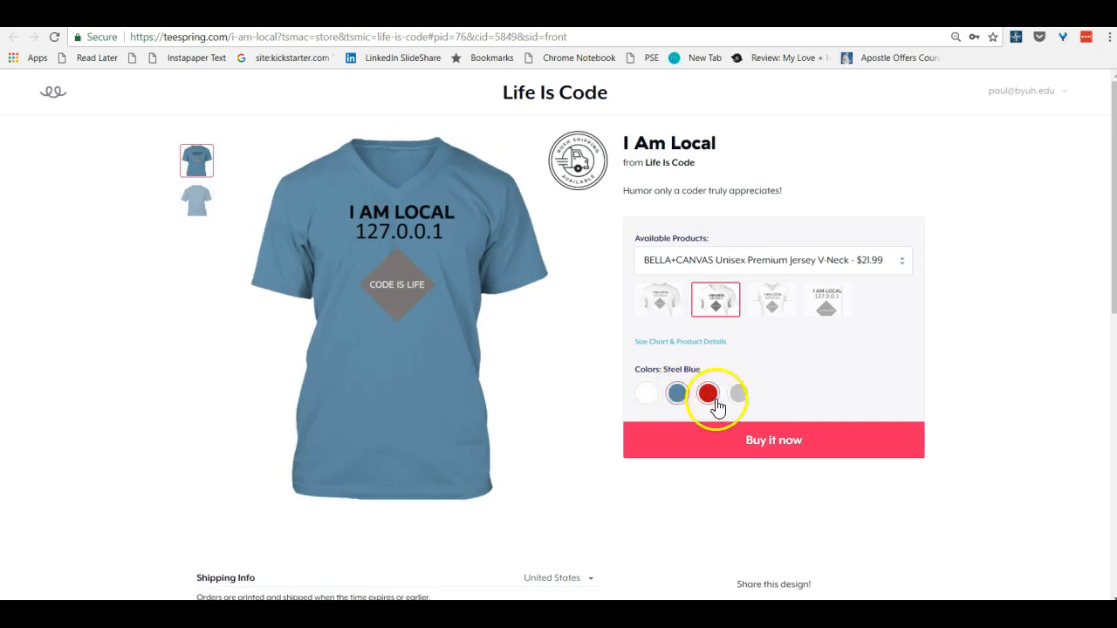
{"action": "left_click", "coordinate": [739, 397]}
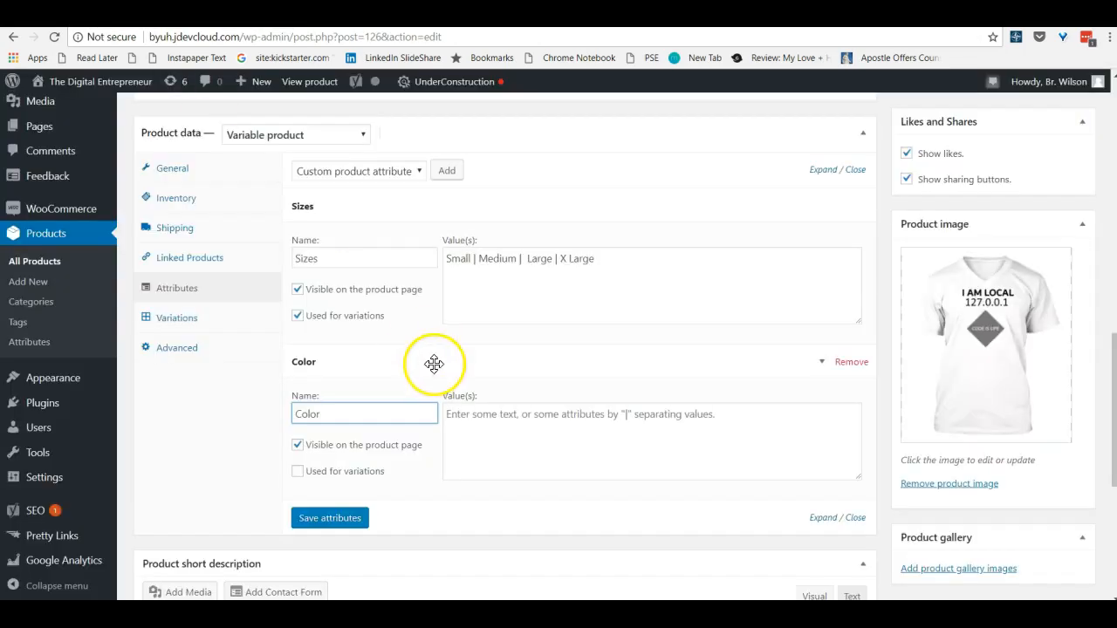
Enter White, Steel Blue, Red and Athletic Heather as pipe-separated Color values, enable Color for variations, and save the attributes
{"action": "left_click", "coordinate": [463, 407]}
{"action": "type", "text": "W"}
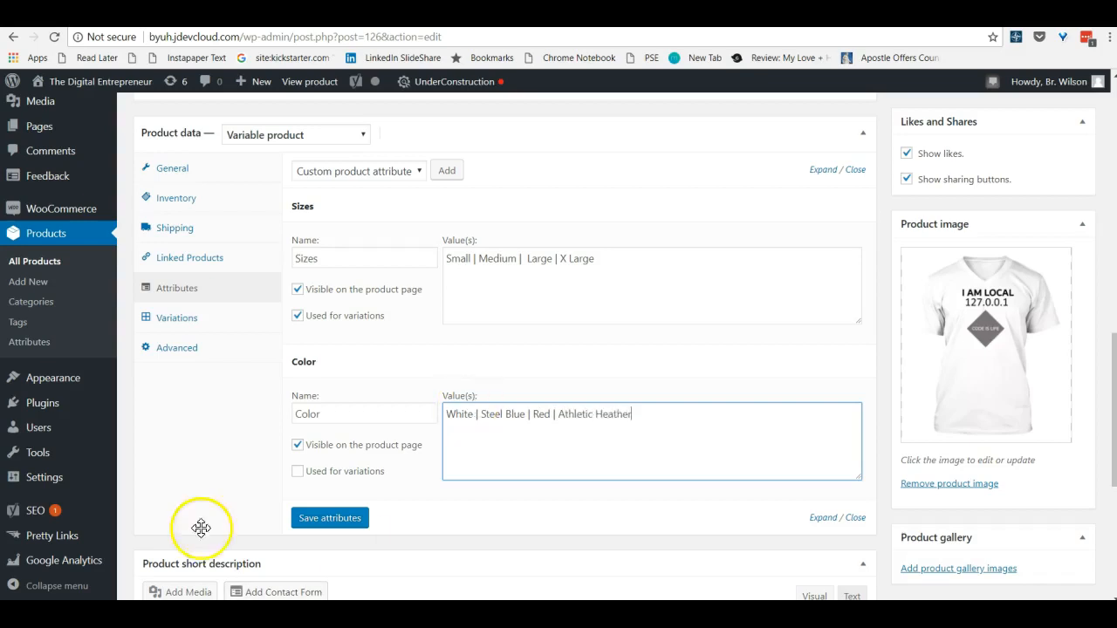
{"action": "left_click", "coordinate": [300, 470]}
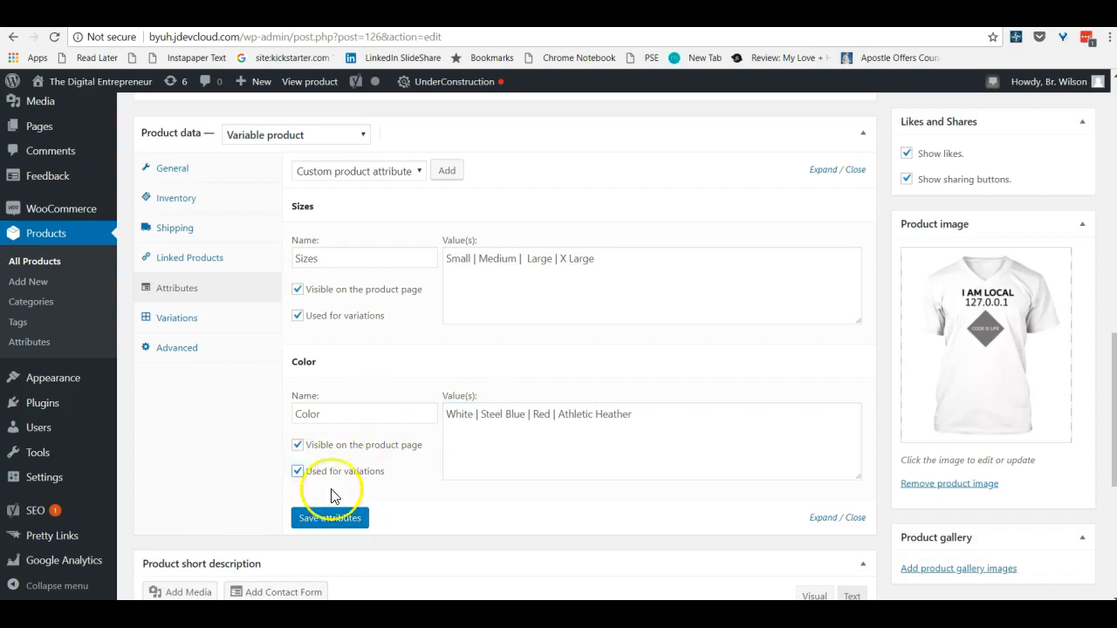
{"action": "left_click", "coordinate": [326, 516]}
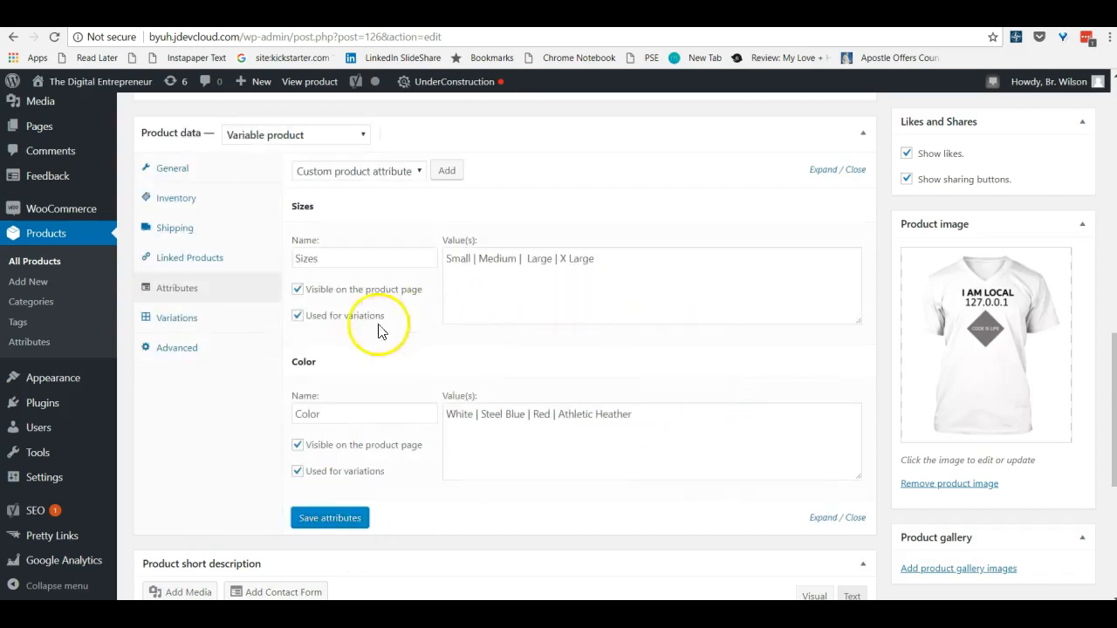
Create variations from all attributes of the product, confirm linking them, and look through the generated size and color combinations
{"action": "left_click", "coordinate": [182, 319]}
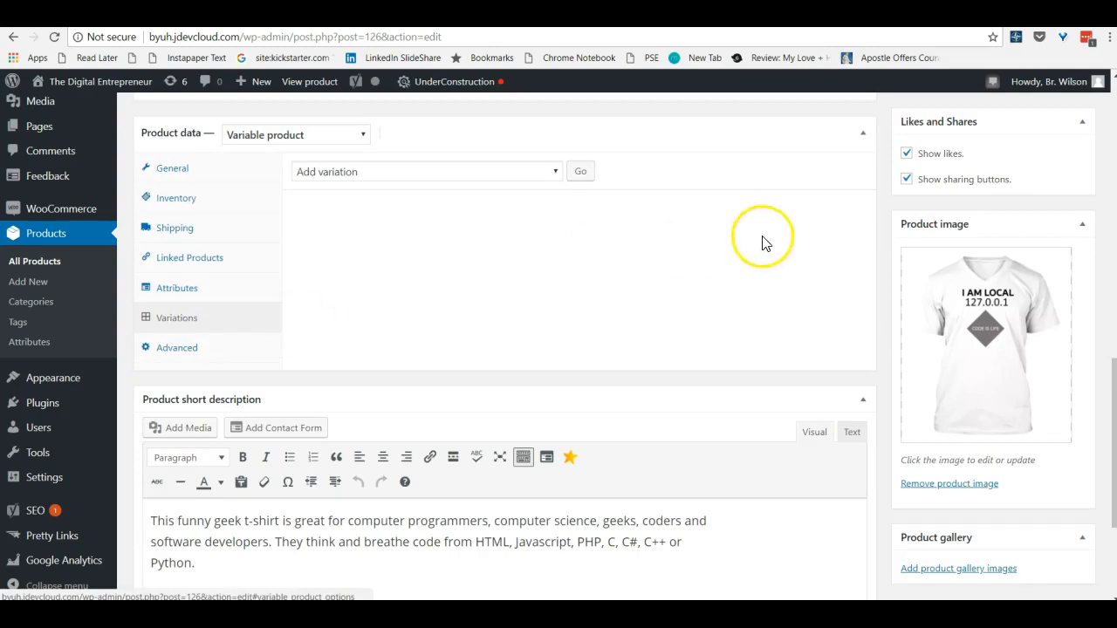
{"action": "left_click", "coordinate": [553, 172]}
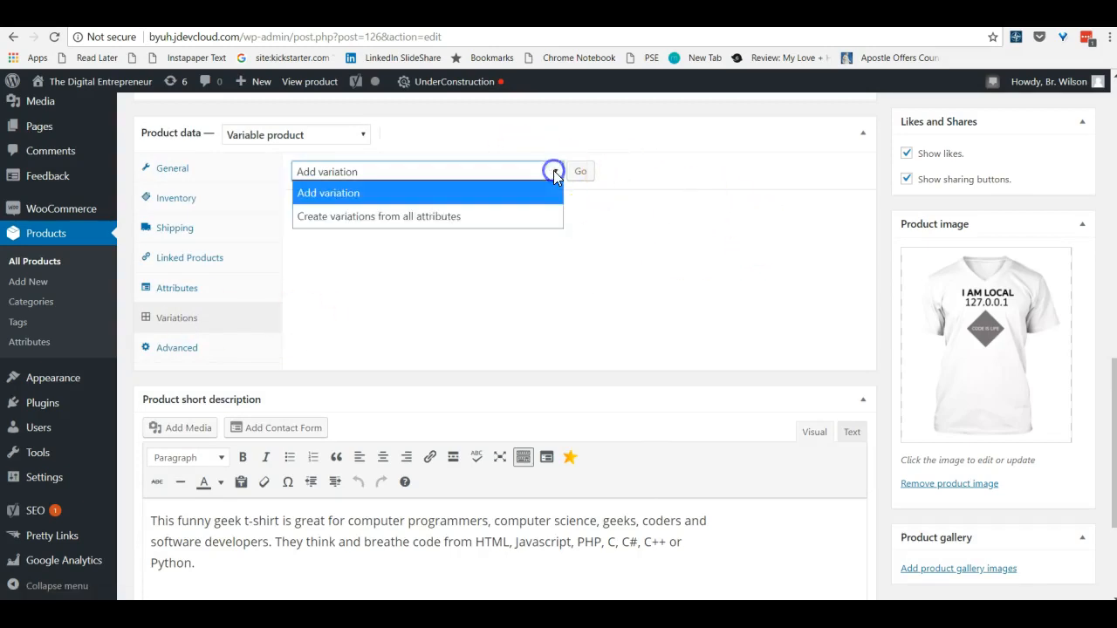
{"action": "left_click", "coordinate": [436, 214]}
{"action": "left_click", "coordinate": [583, 173]}
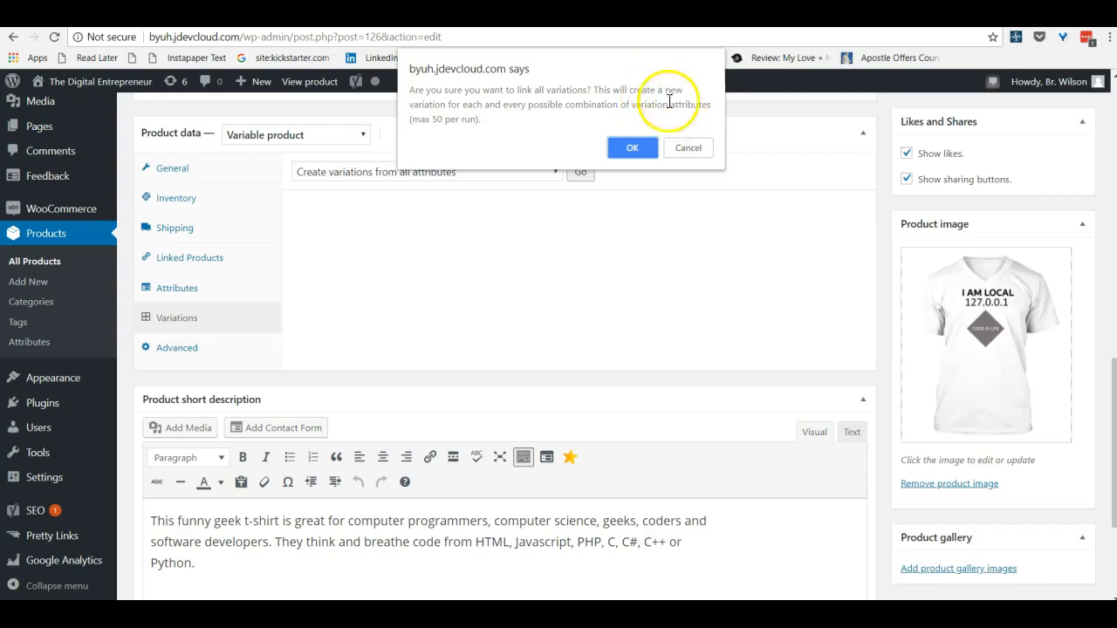
{"action": "left_click", "coordinate": [634, 146]}
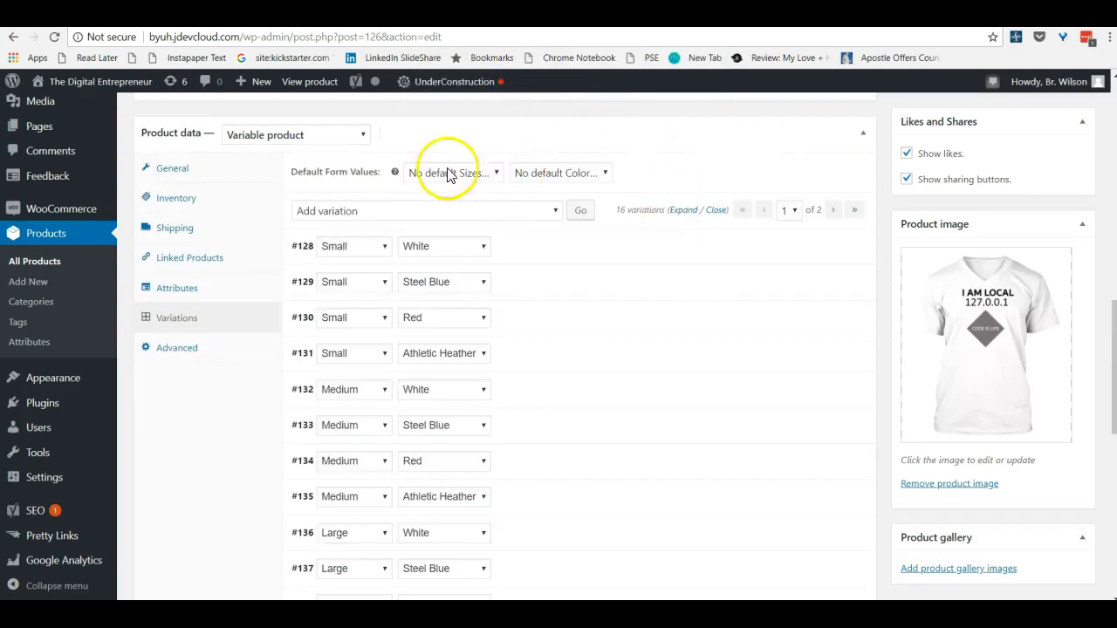
{"action": "scroll", "coordinate": [499, 229], "scroll_direction": "down", "scroll_amount": 6}
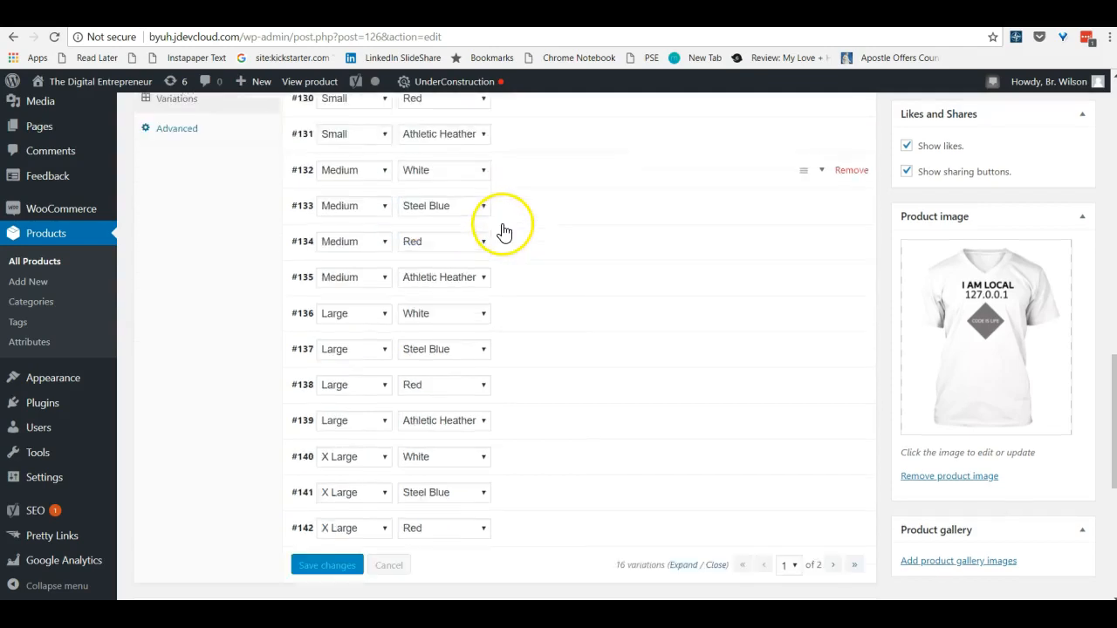
{"action": "scroll", "coordinate": [571, 288], "scroll_direction": "up", "scroll_amount": 8}
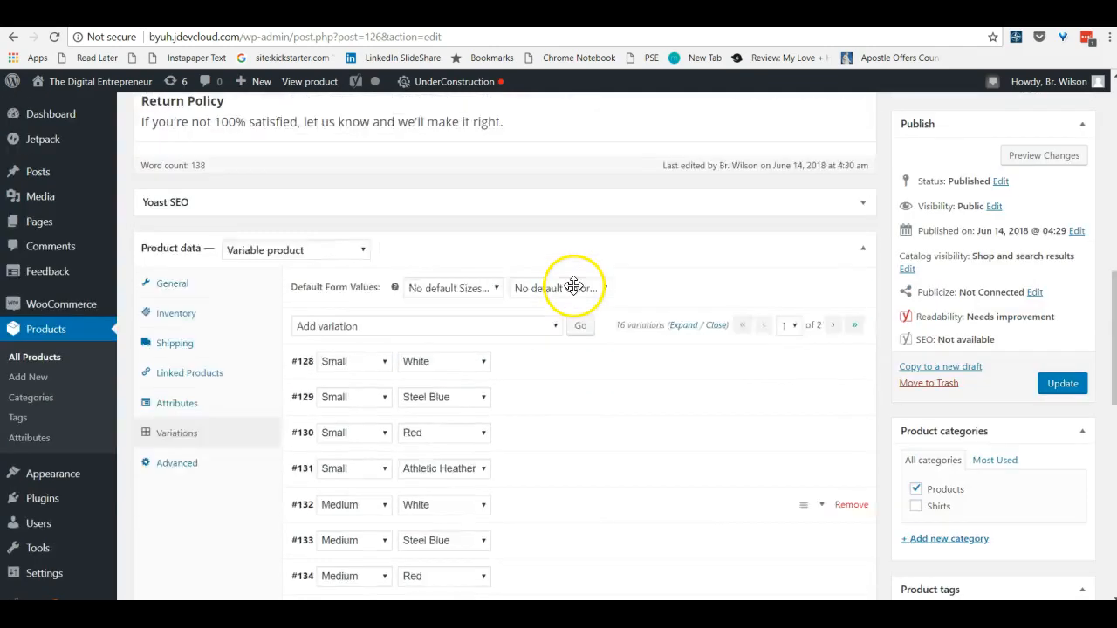
{"action": "scroll", "coordinate": [571, 284], "scroll_direction": "down", "scroll_amount": 3}
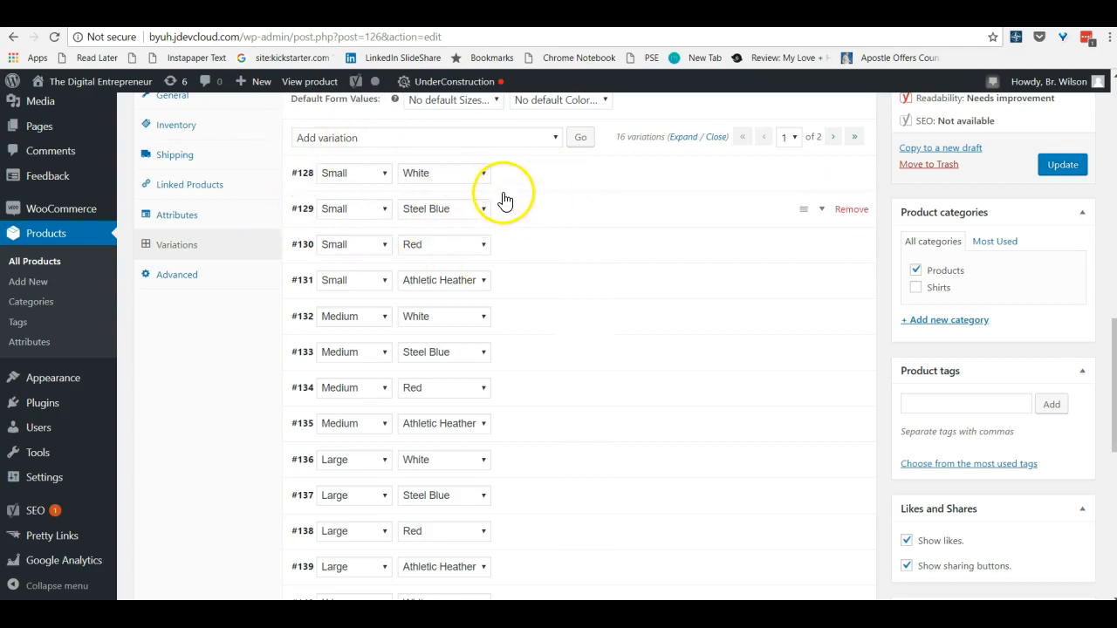
{"action": "scroll", "coordinate": [611, 236], "scroll_direction": "up", "scroll_amount": 1}
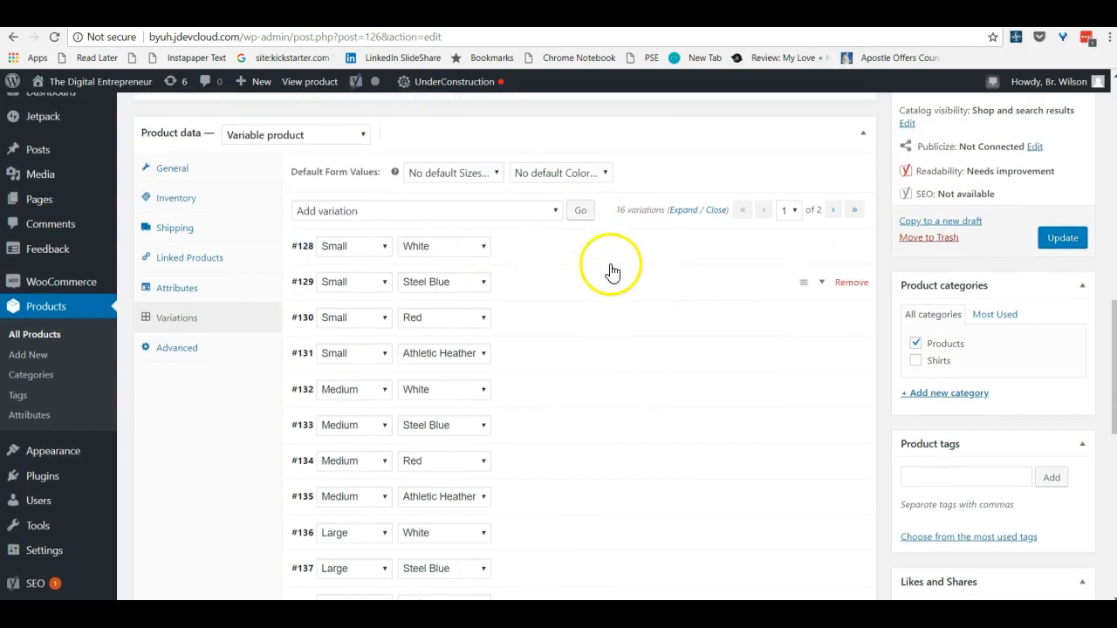
Update the product and reload its storefront page to check how it appears
{"action": "left_click", "coordinate": [1066, 239]}
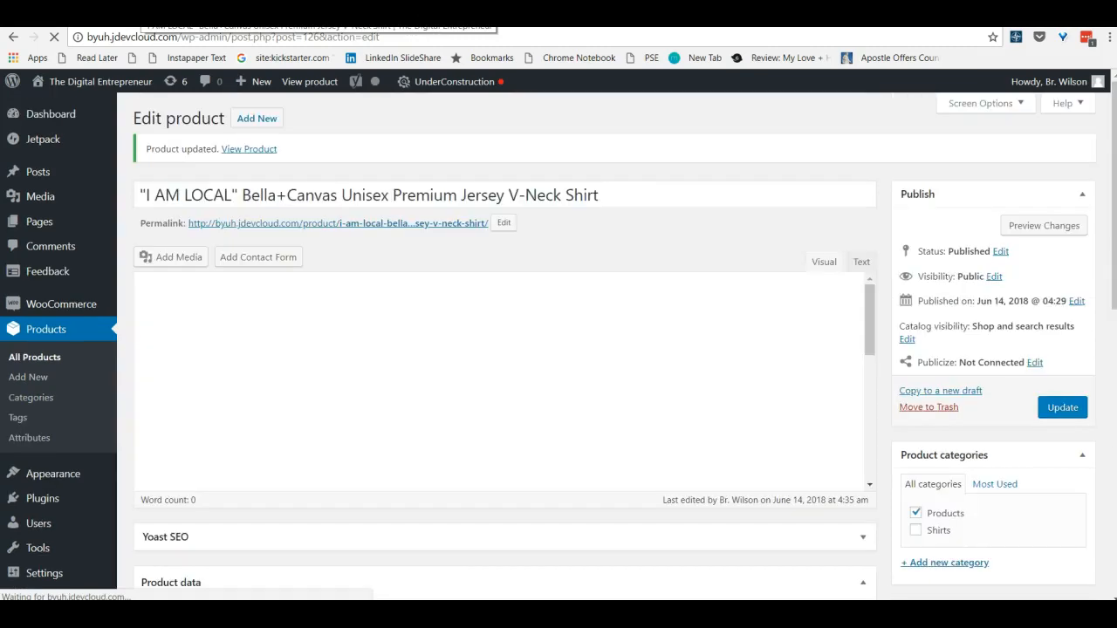
{"action": "left_click", "coordinate": [13, 36]}
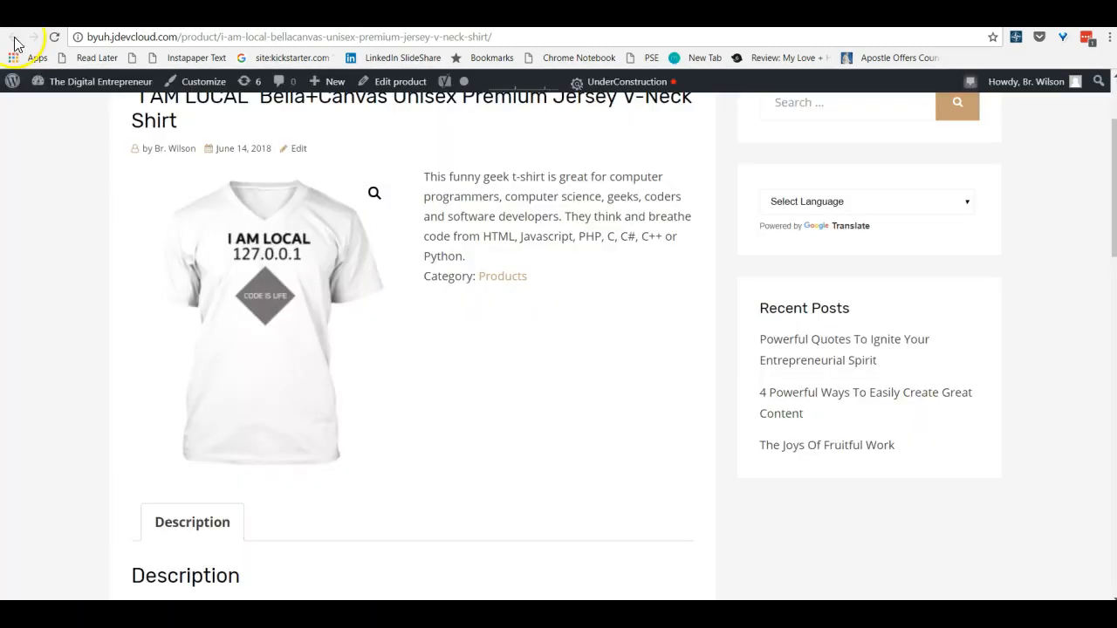
{"action": "left_click", "coordinate": [56, 38]}
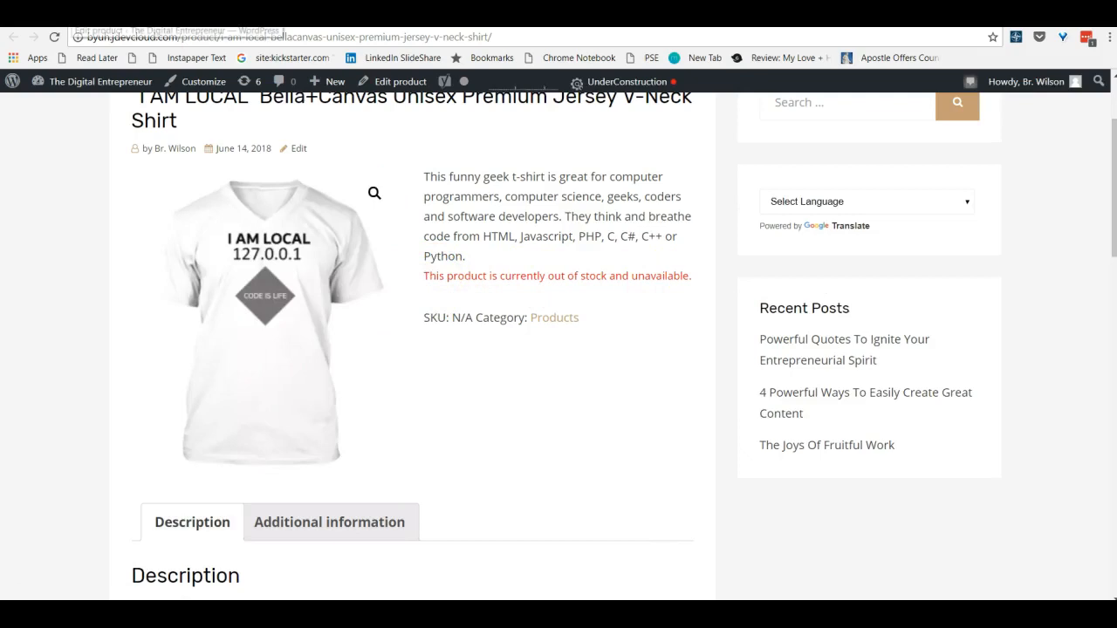
Return to editing the product's variations and set the regular price of the Small, Steel Blue variation to 21.99
{"action": "left_click", "coordinate": [64, 15]}
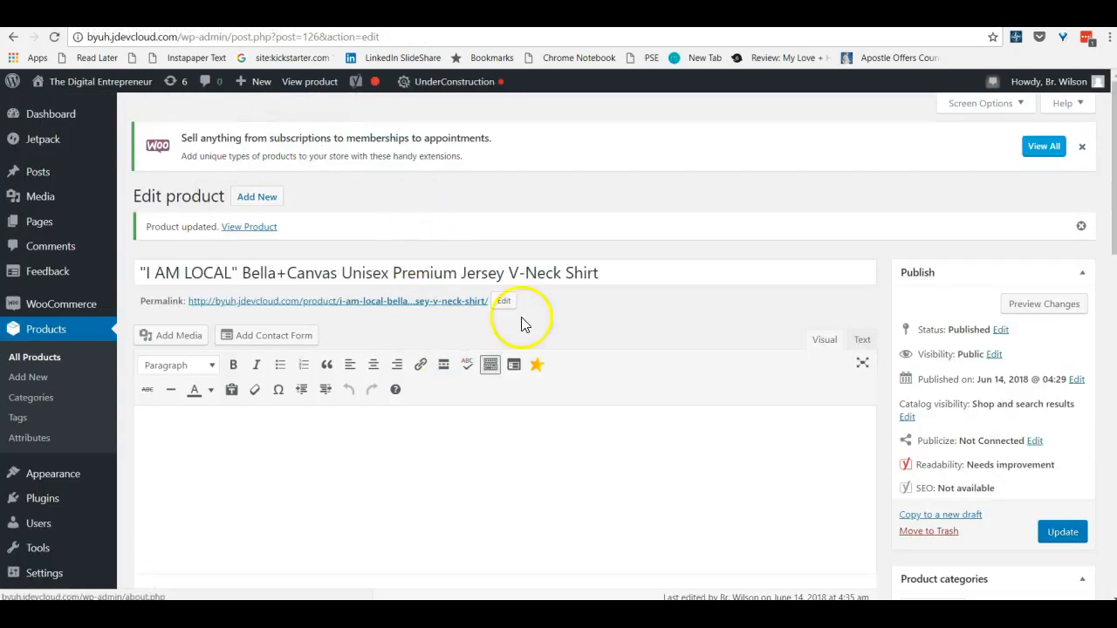
{"action": "scroll", "coordinate": [709, 321], "scroll_direction": "down", "scroll_amount": 6}
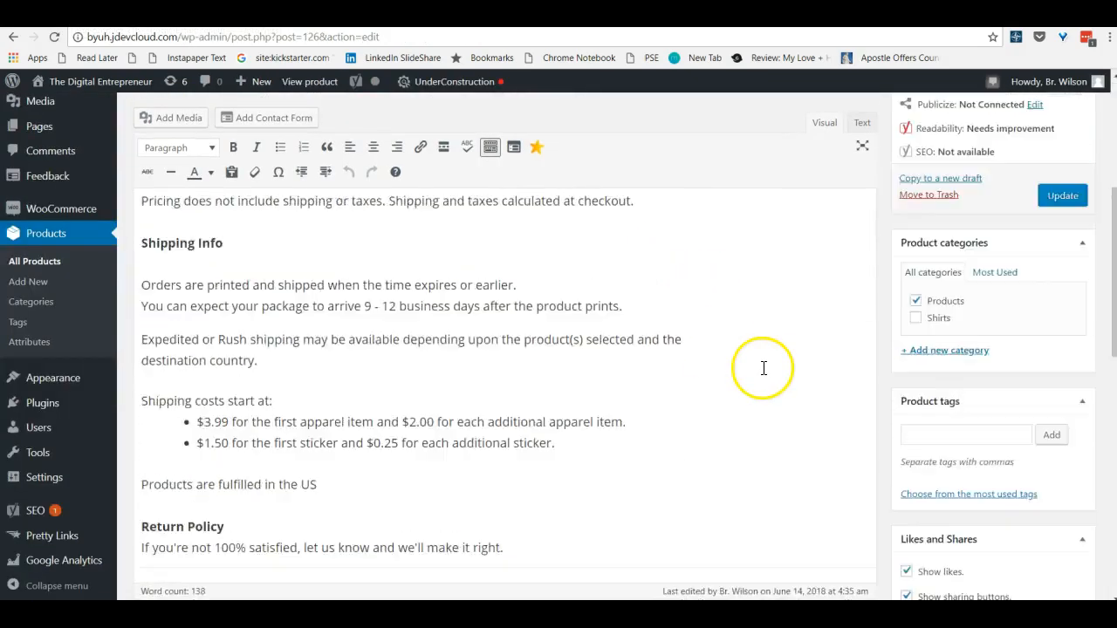
{"action": "scroll", "coordinate": [723, 342], "scroll_direction": "down", "scroll_amount": 5}
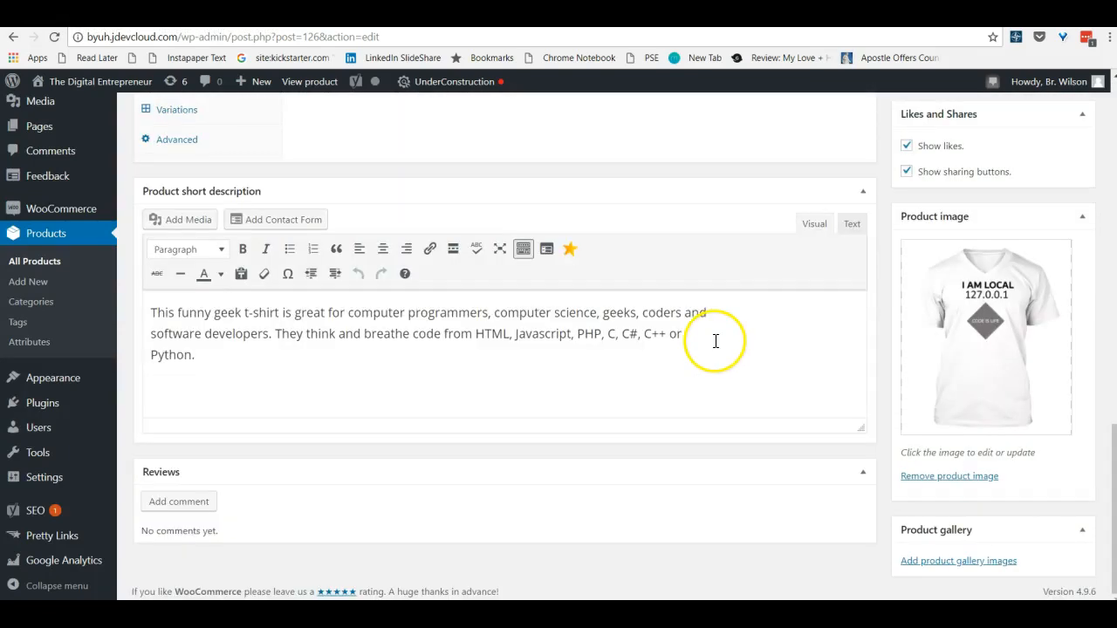
{"action": "scroll", "coordinate": [712, 349], "scroll_direction": "up", "scroll_amount": 6}
{"action": "scroll", "coordinate": [349, 357], "scroll_direction": "down", "scroll_amount": 1}
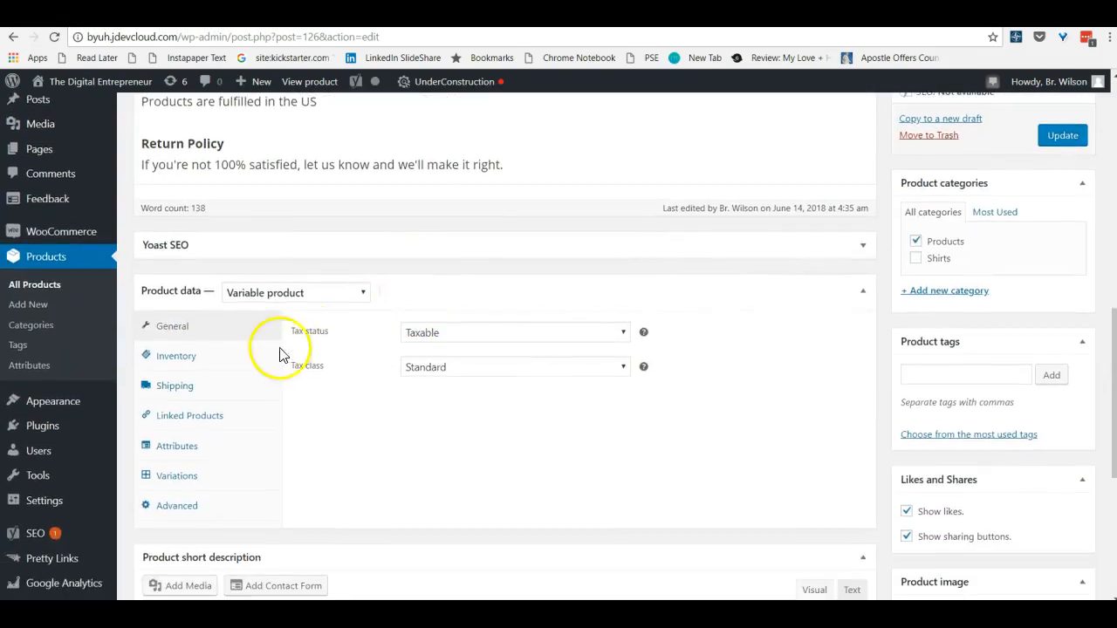
{"action": "left_click", "coordinate": [177, 475]}
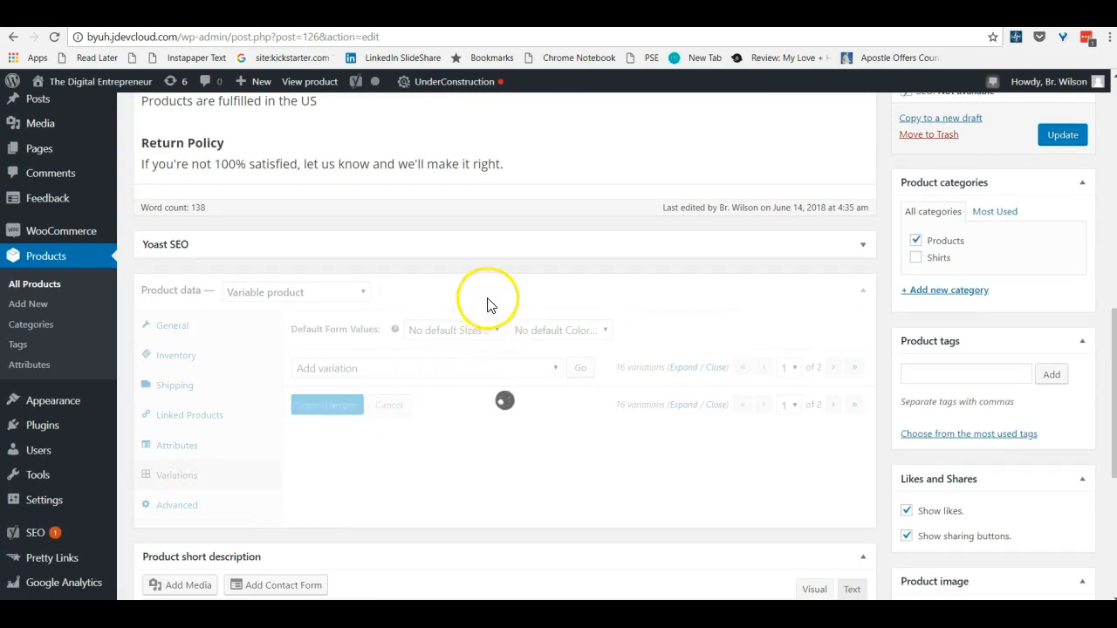
{"action": "scroll", "coordinate": [619, 404], "scroll_direction": "down", "scroll_amount": 2}
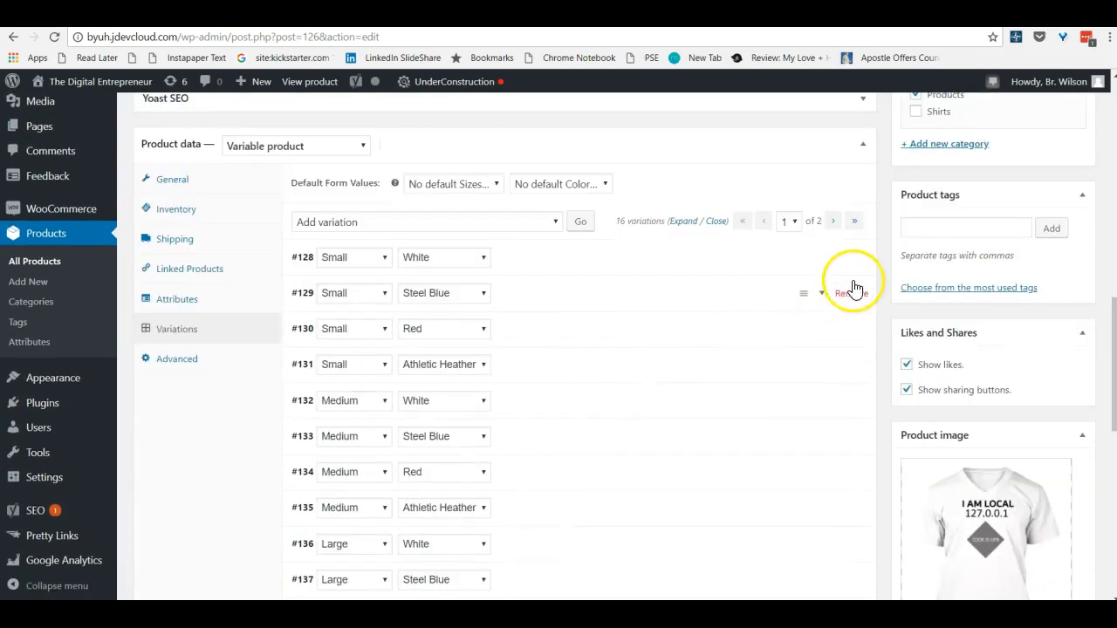
{"action": "left_click", "coordinate": [814, 293]}
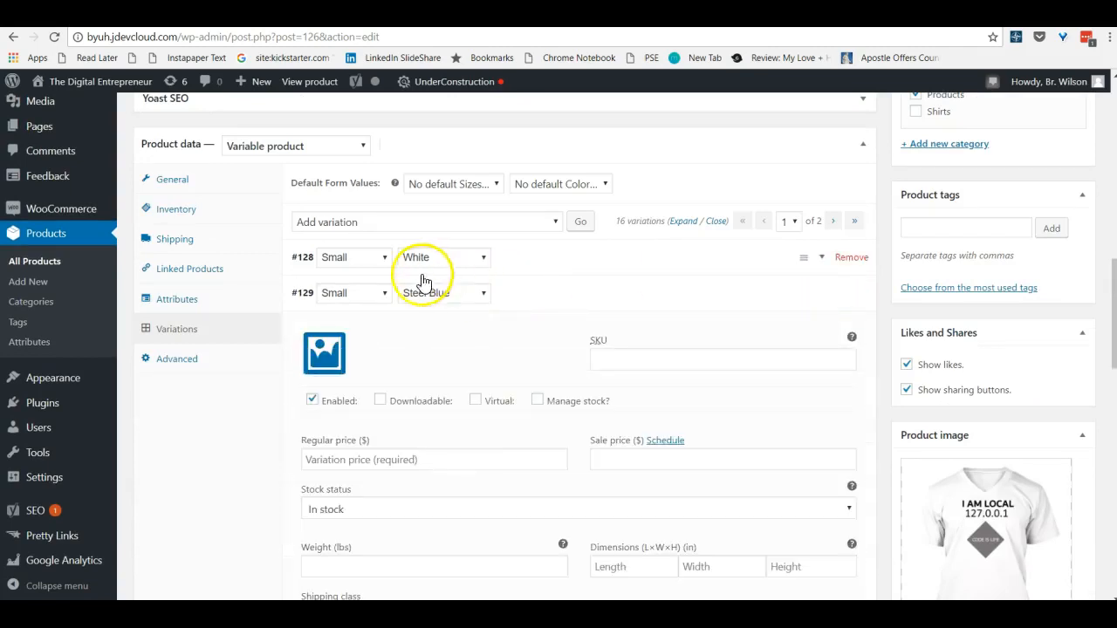
{"action": "left_click", "coordinate": [384, 457]}
{"action": "type", "text": "21.99"}
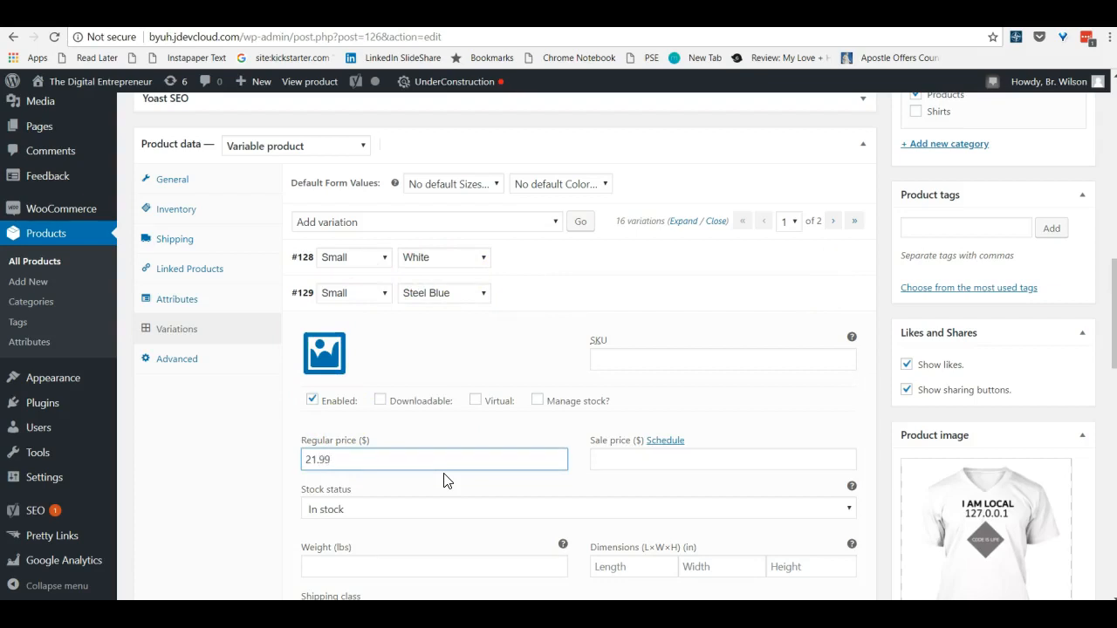
Set the regular price of the Small, White variation to 21.99 and collapse the two priced variations
{"action": "left_click", "coordinate": [822, 258]}
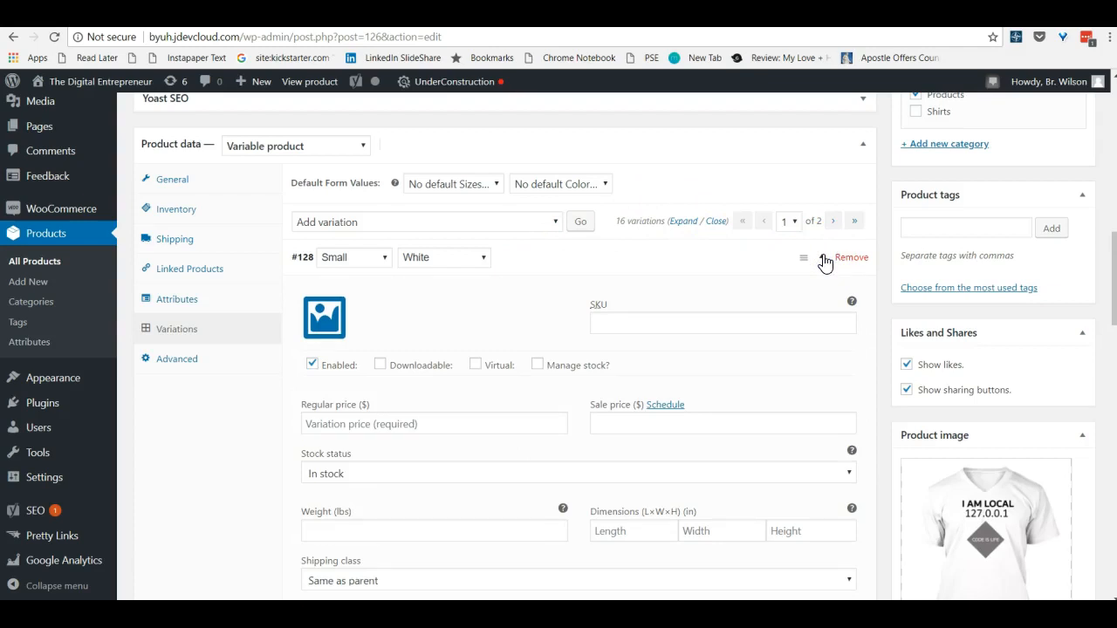
{"action": "left_click", "coordinate": [367, 420]}
{"action": "type", "text": "21.99"}
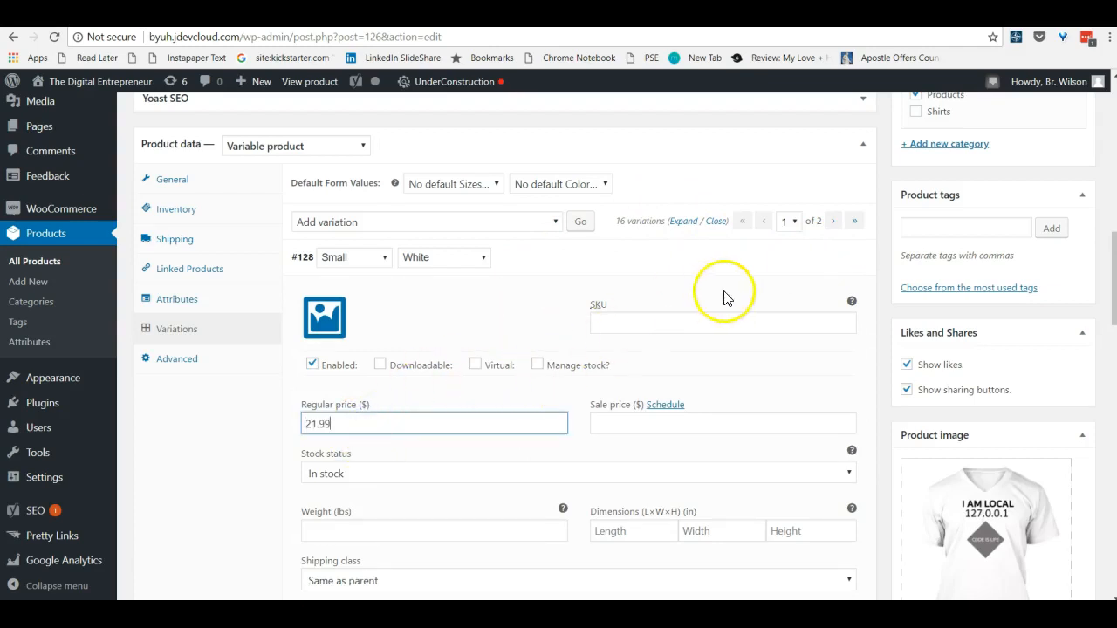
{"action": "left_click", "coordinate": [822, 258]}
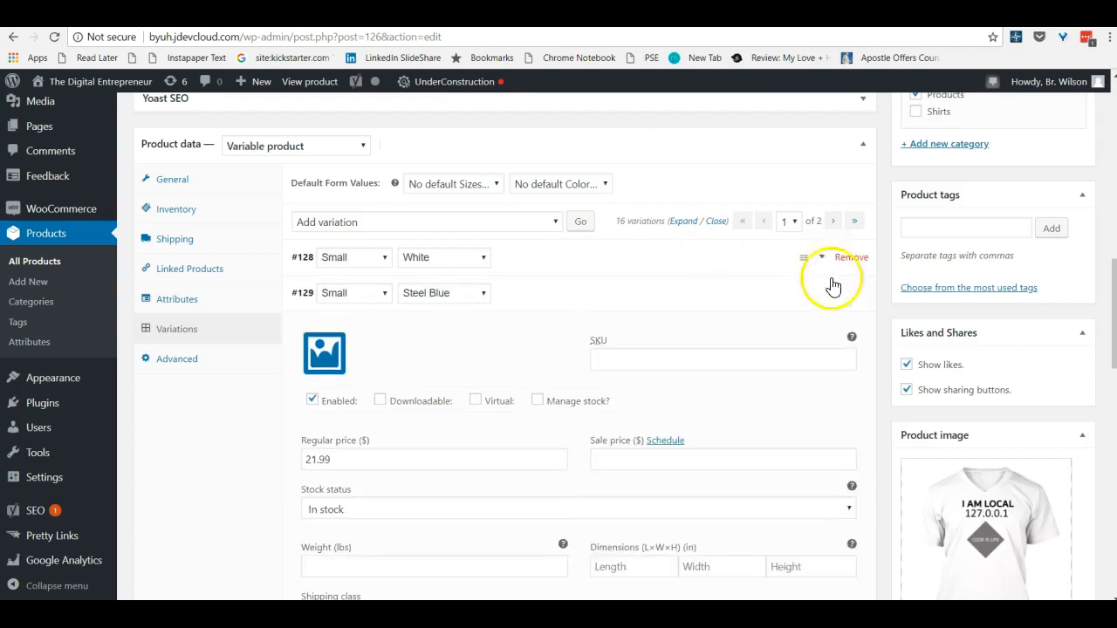
{"action": "left_click", "coordinate": [822, 294]}
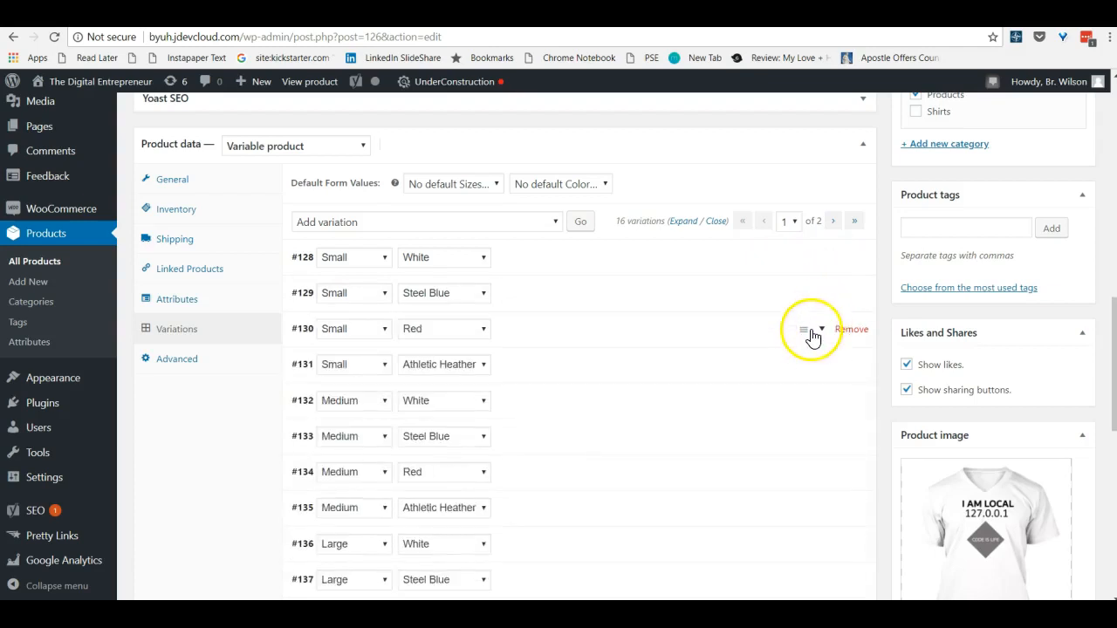
Set the regular price of the Small, Red and Small, Athletic Heather variations to 21.99
{"action": "left_click", "coordinate": [823, 330]}
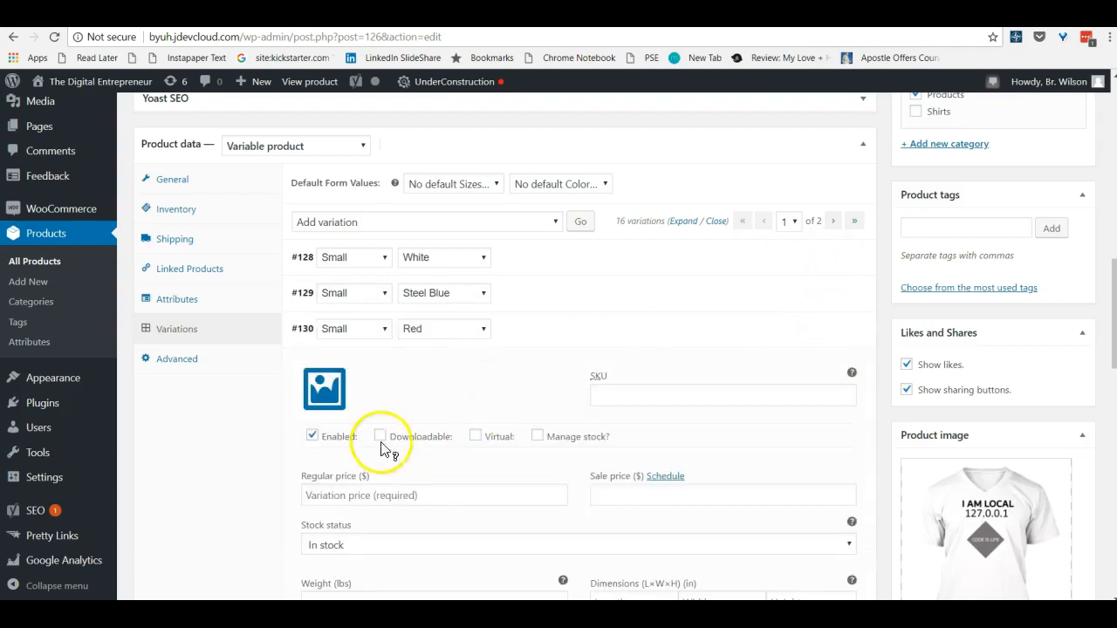
{"action": "left_click", "coordinate": [346, 497]}
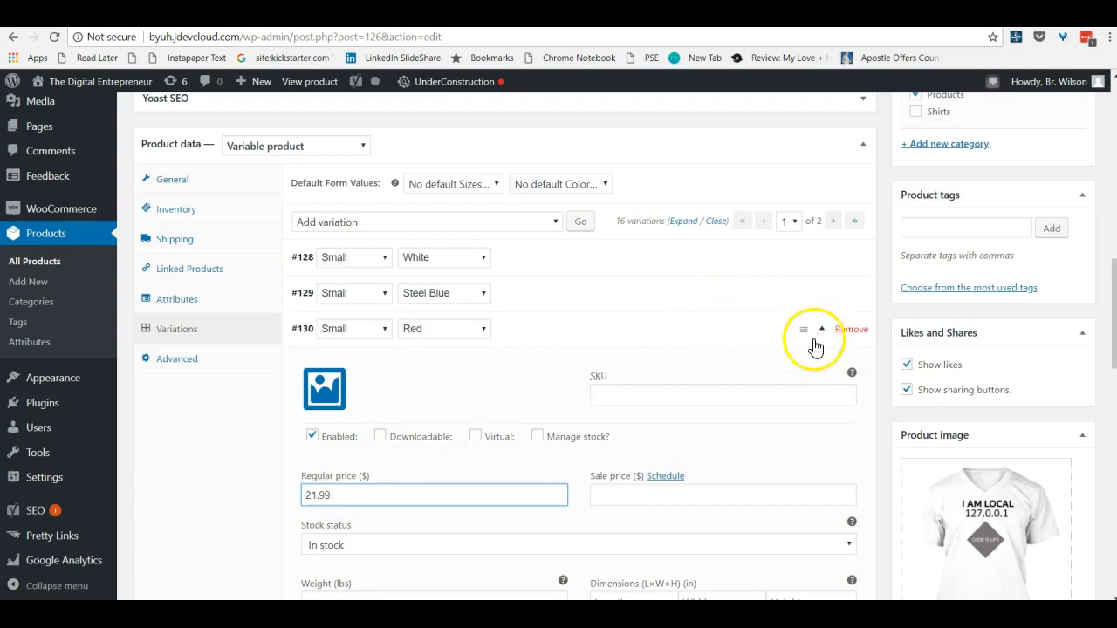
{"action": "left_click", "coordinate": [823, 332]}
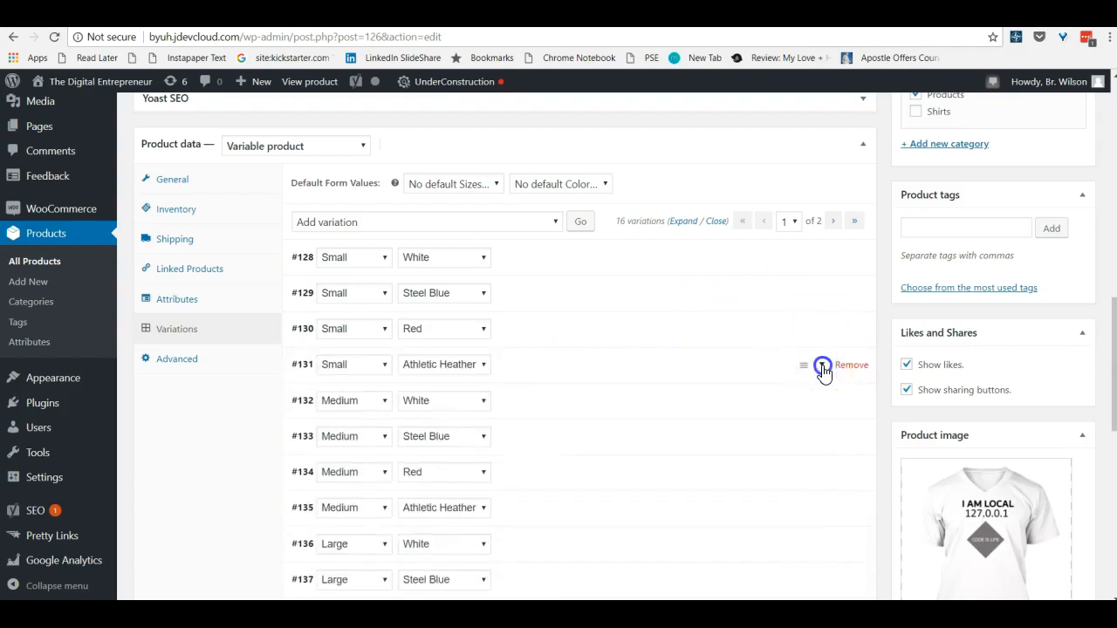
{"action": "left_click", "coordinate": [823, 367]}
{"action": "left_click", "coordinate": [347, 530]}
{"action": "type", "text": "21.99"}
{"action": "left_click", "coordinate": [823, 366]}
Set the regular price of the Medium, White and Medium, Steel Blue variations to 21.99
{"action": "left_click", "coordinate": [823, 399]}
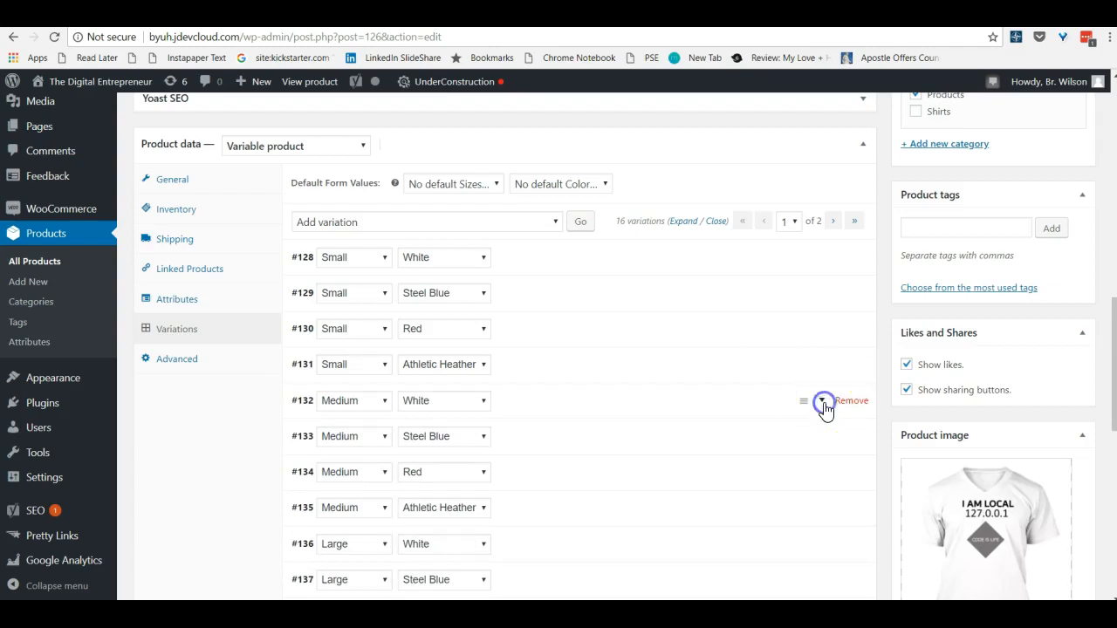
{"action": "left_click", "coordinate": [350, 567]}
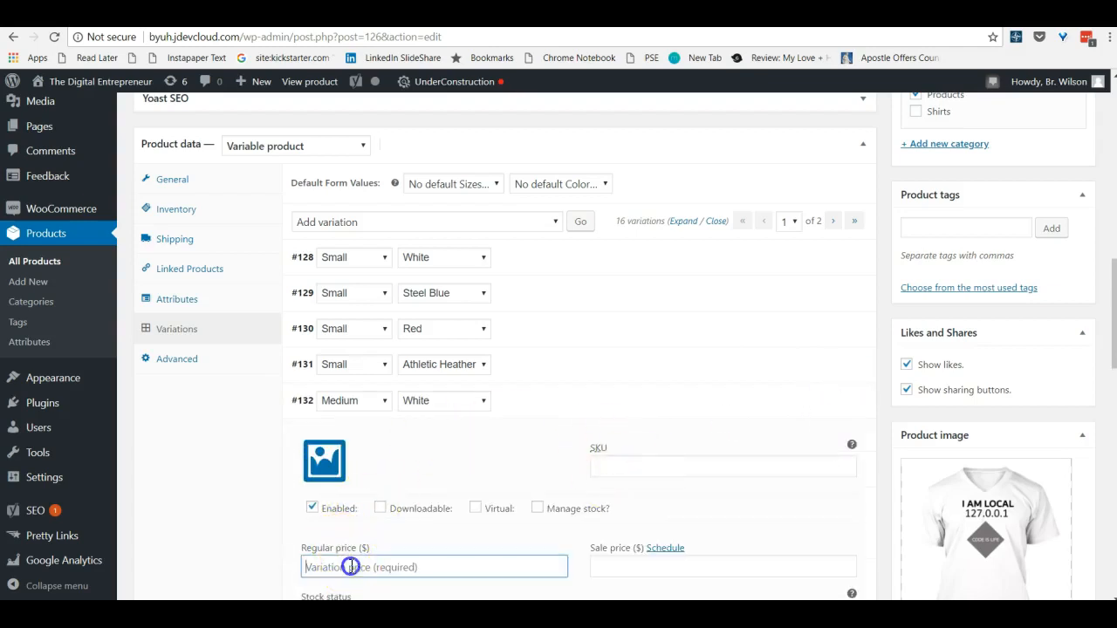
{"action": "left_click", "coordinate": [823, 403]}
{"action": "left_click", "coordinate": [816, 436]}
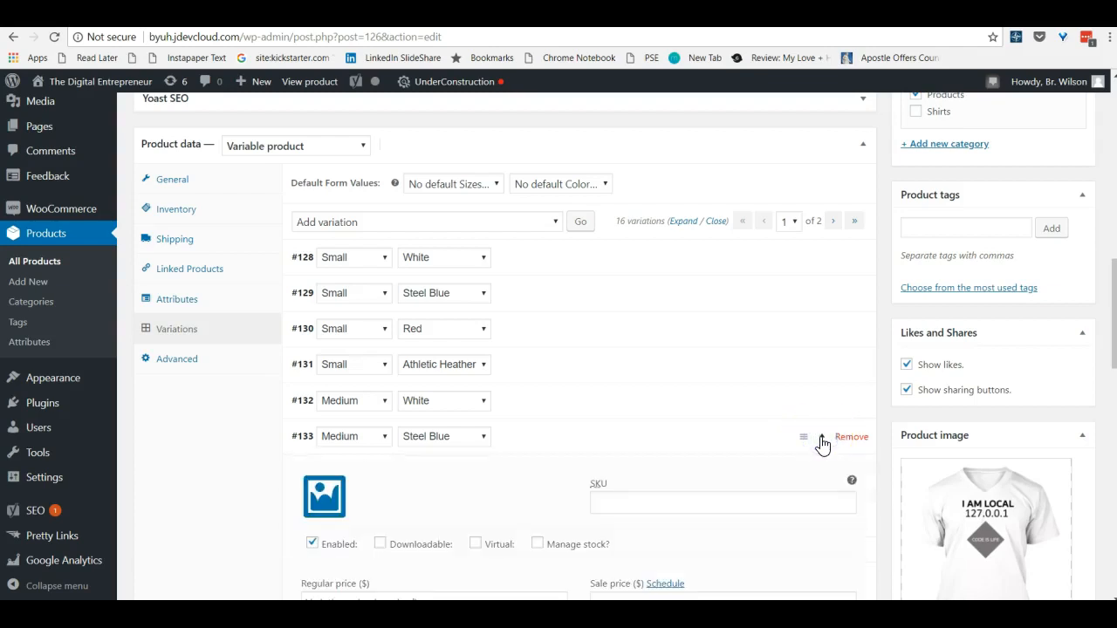
{"action": "scroll", "coordinate": [364, 520], "scroll_direction": "down", "scroll_amount": 2}
{"action": "left_click", "coordinate": [325, 457]}
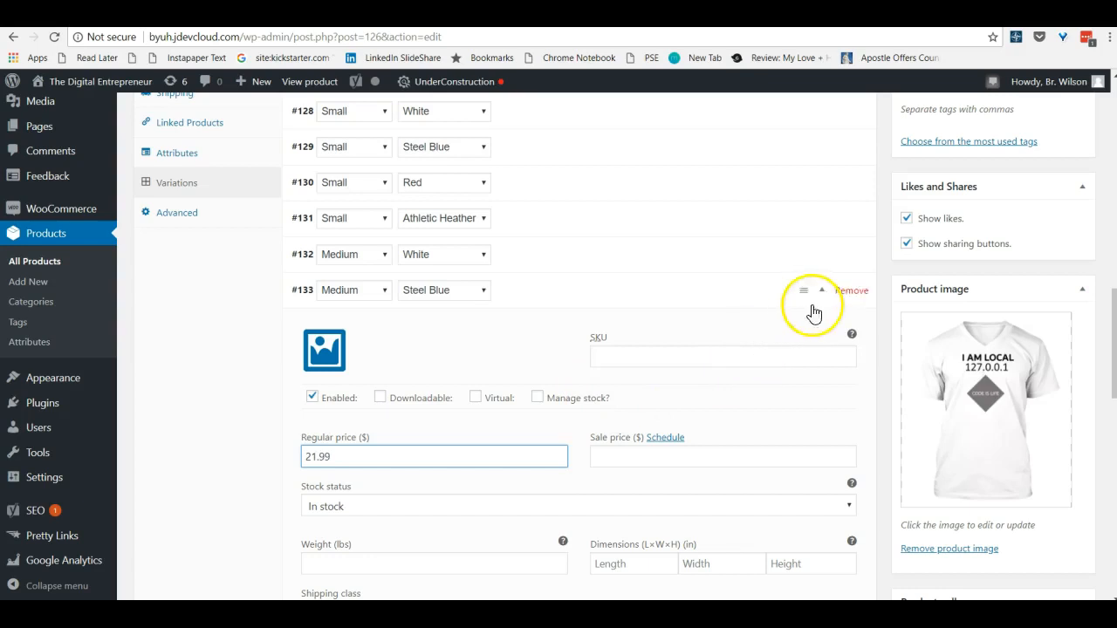
{"action": "left_click", "coordinate": [822, 291]}
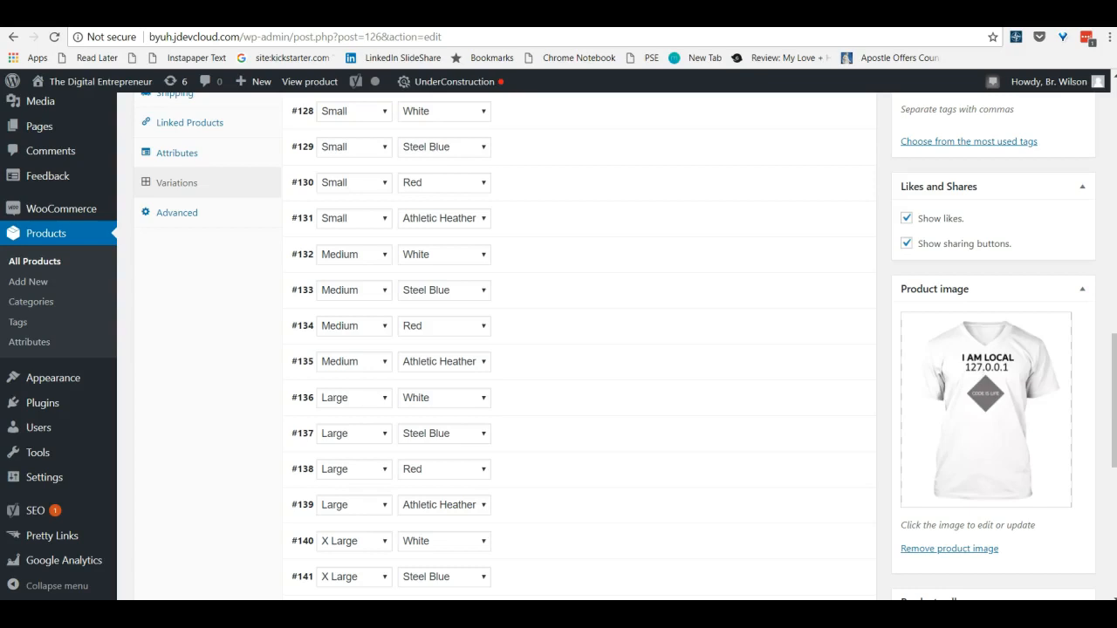
{"action": "scroll", "coordinate": [558, 349], "scroll_direction": "up", "scroll_amount": 2}
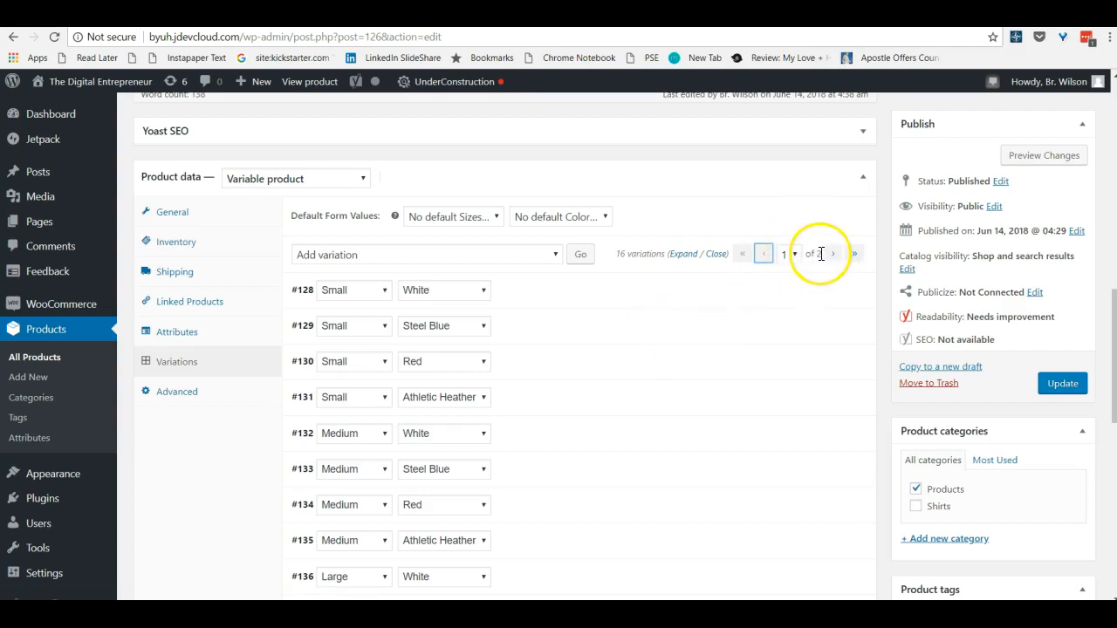
Review the saved size and color variations and check the regular price of the Small, White variation
{"action": "scroll", "coordinate": [571, 350], "scroll_direction": "down", "scroll_amount": 3}
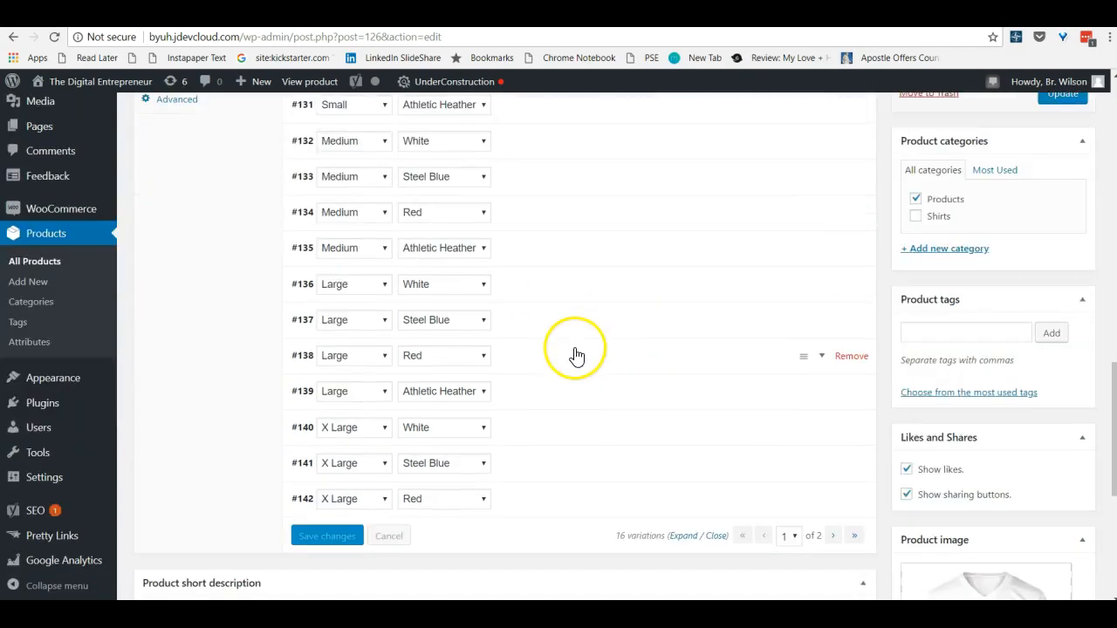
{"action": "scroll", "coordinate": [489, 280], "scroll_direction": "up", "scroll_amount": 1}
{"action": "scroll", "coordinate": [484, 272], "scroll_direction": "up", "scroll_amount": 2}
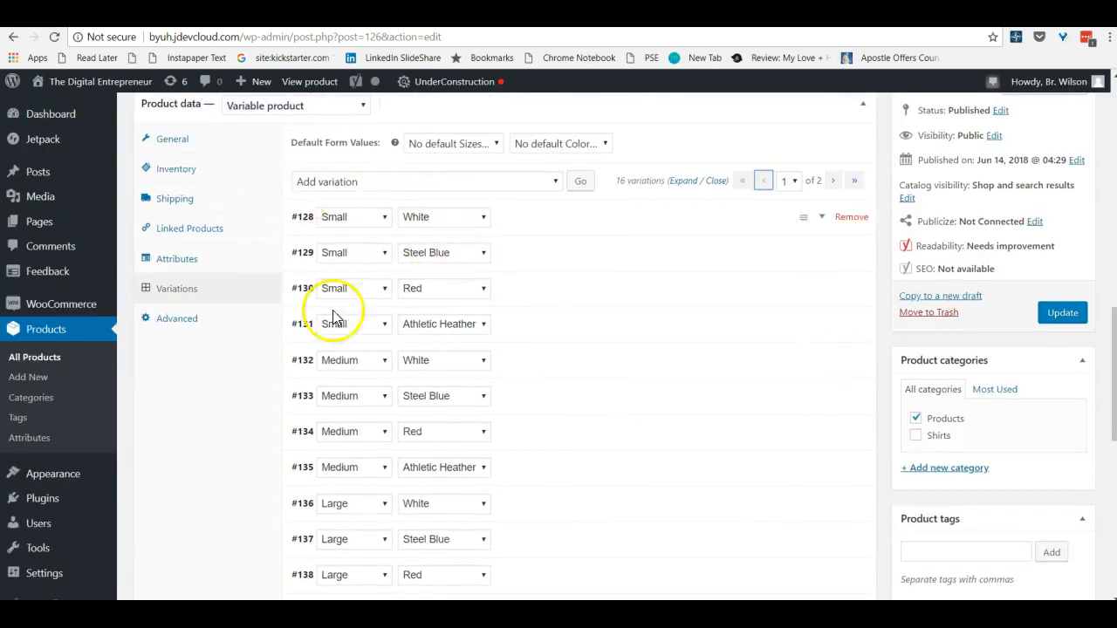
{"action": "scroll", "coordinate": [602, 320], "scroll_direction": "down", "scroll_amount": 2}
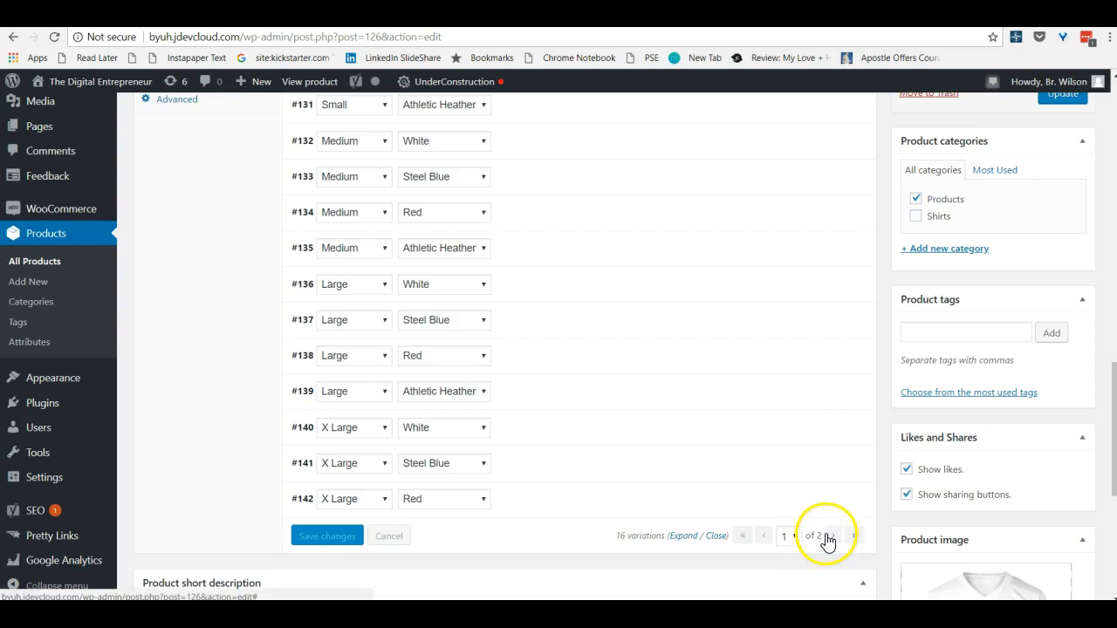
{"action": "scroll", "coordinate": [715, 251], "scroll_direction": "up", "scroll_amount": 1}
{"action": "scroll", "coordinate": [716, 251], "scroll_direction": "up", "scroll_amount": 2}
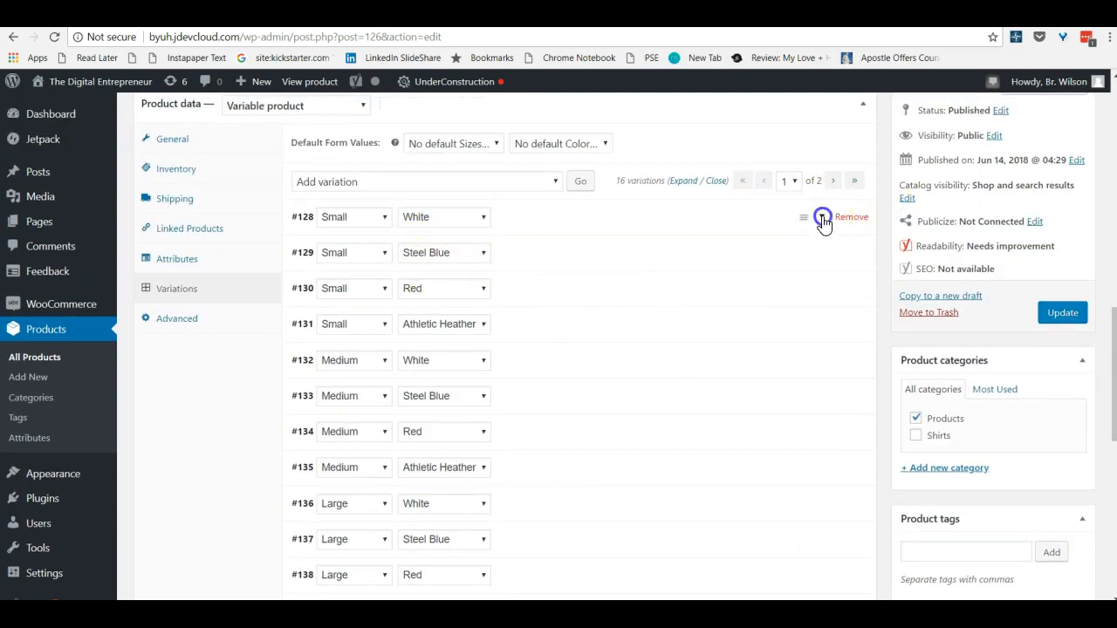
{"action": "left_click", "coordinate": [822, 218]}
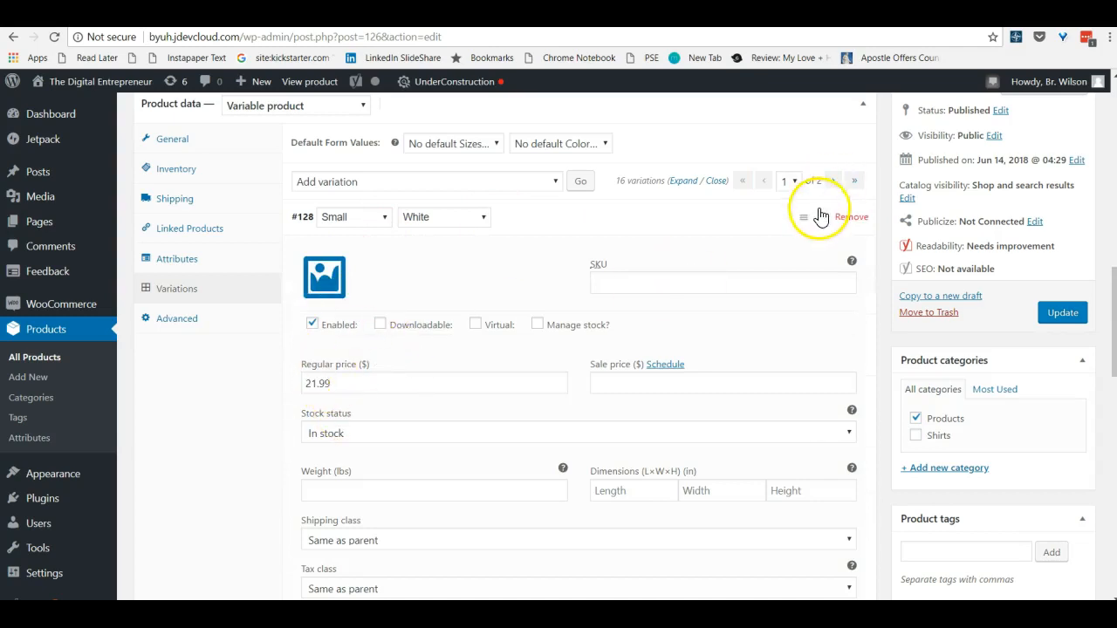
{"action": "left_click", "coordinate": [822, 219]}
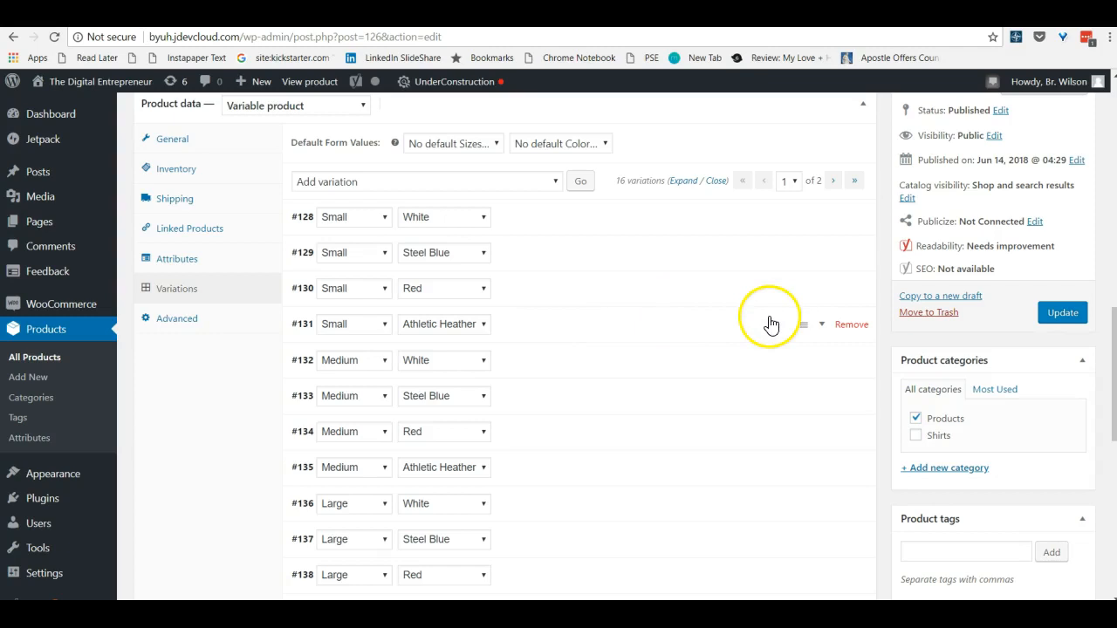
{"action": "scroll", "coordinate": [925, 252], "scroll_direction": "up", "scroll_amount": 1}
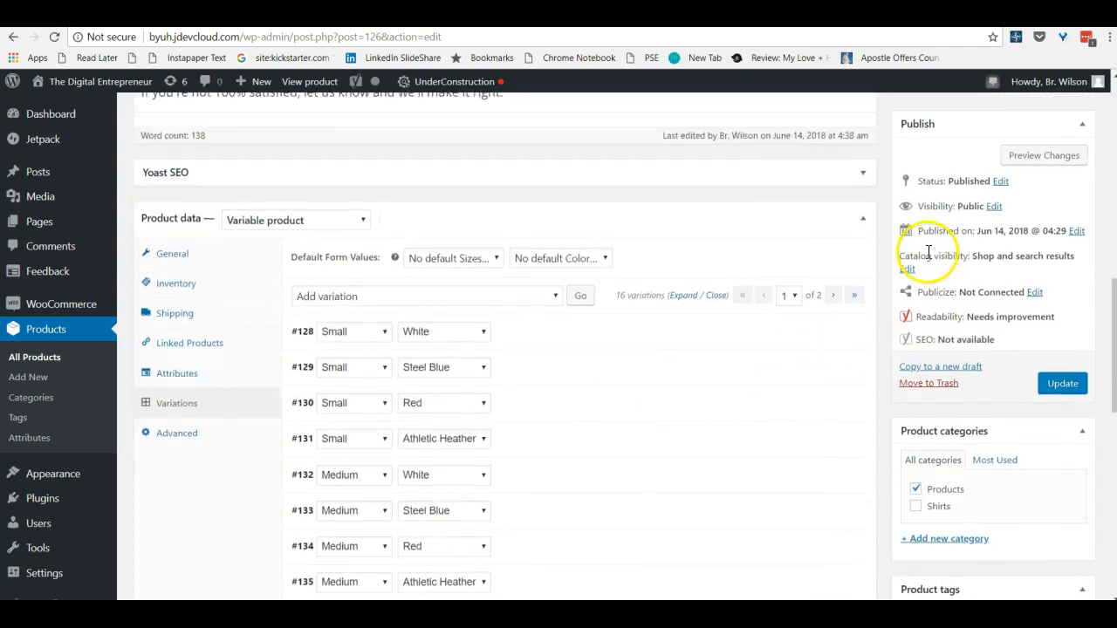
{"action": "scroll", "coordinate": [927, 253], "scroll_direction": "up", "scroll_amount": 6}
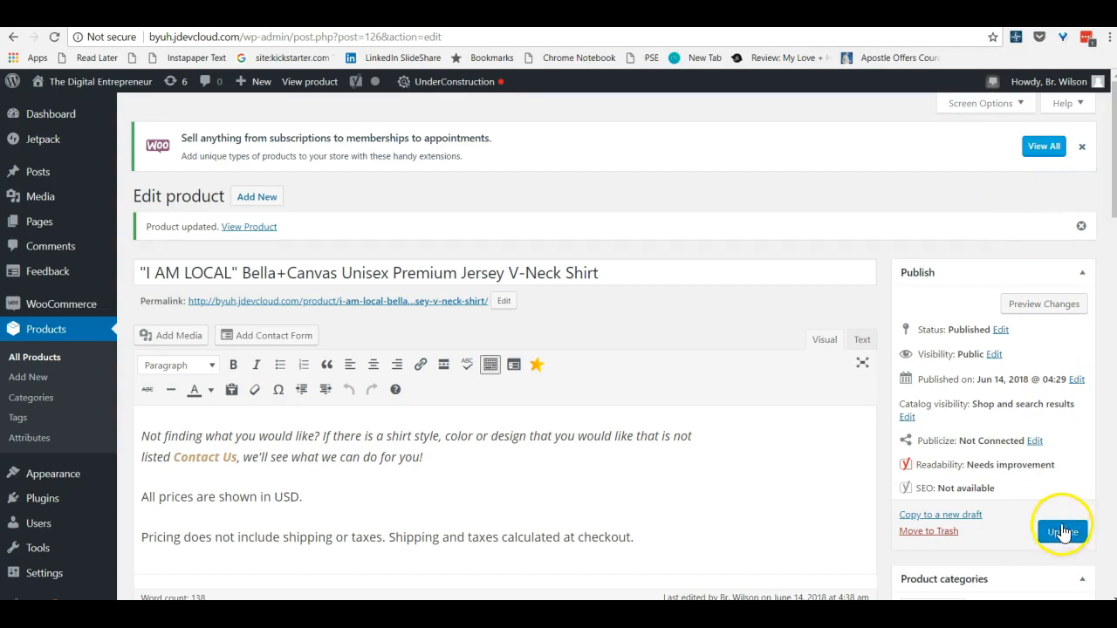
Set the default color form value to White, leave the default size unset, and update the product
{"action": "scroll", "coordinate": [1042, 511], "scroll_direction": "down", "scroll_amount": 15}
{"action": "scroll", "coordinate": [406, 323], "scroll_direction": "down", "scroll_amount": 3}
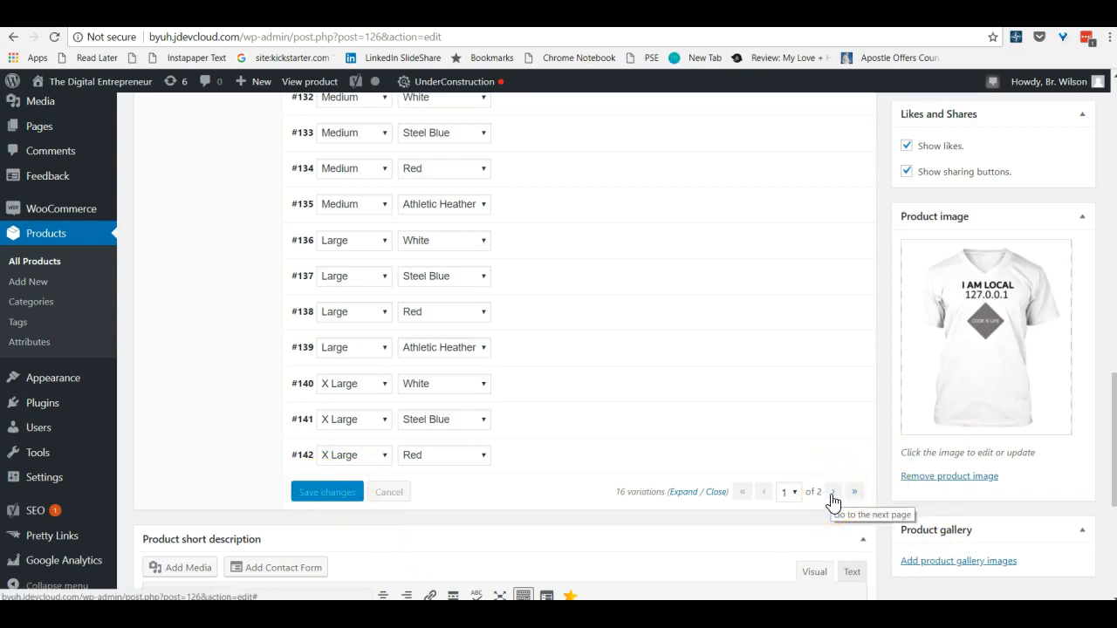
{"action": "scroll", "coordinate": [663, 365], "scroll_direction": "up", "scroll_amount": 2}
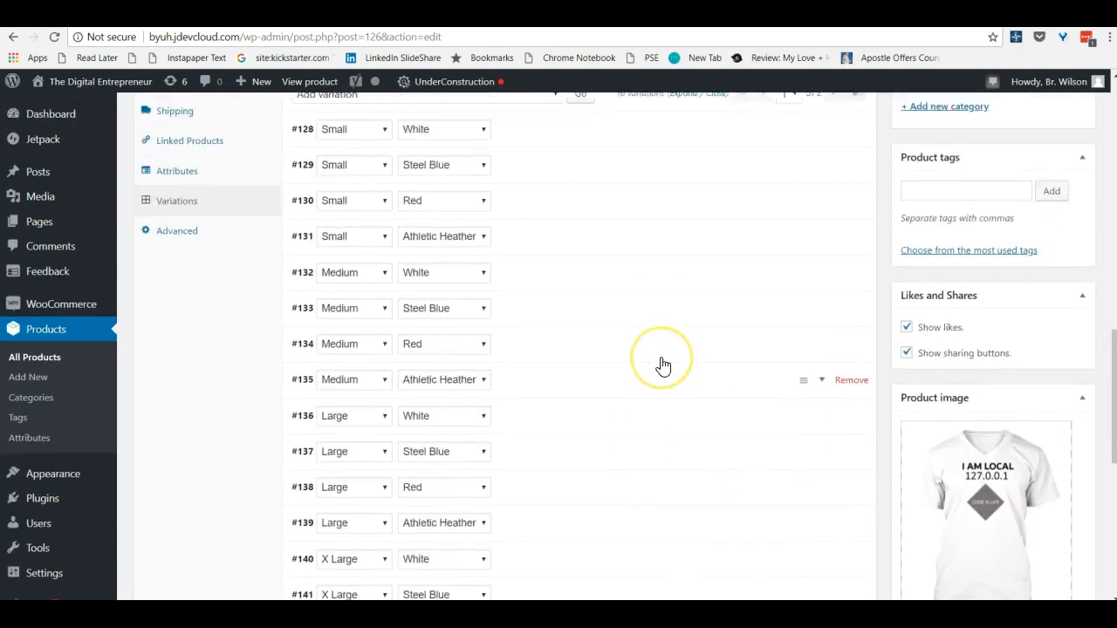
{"action": "scroll", "coordinate": [663, 365], "scroll_direction": "up", "scroll_amount": 2}
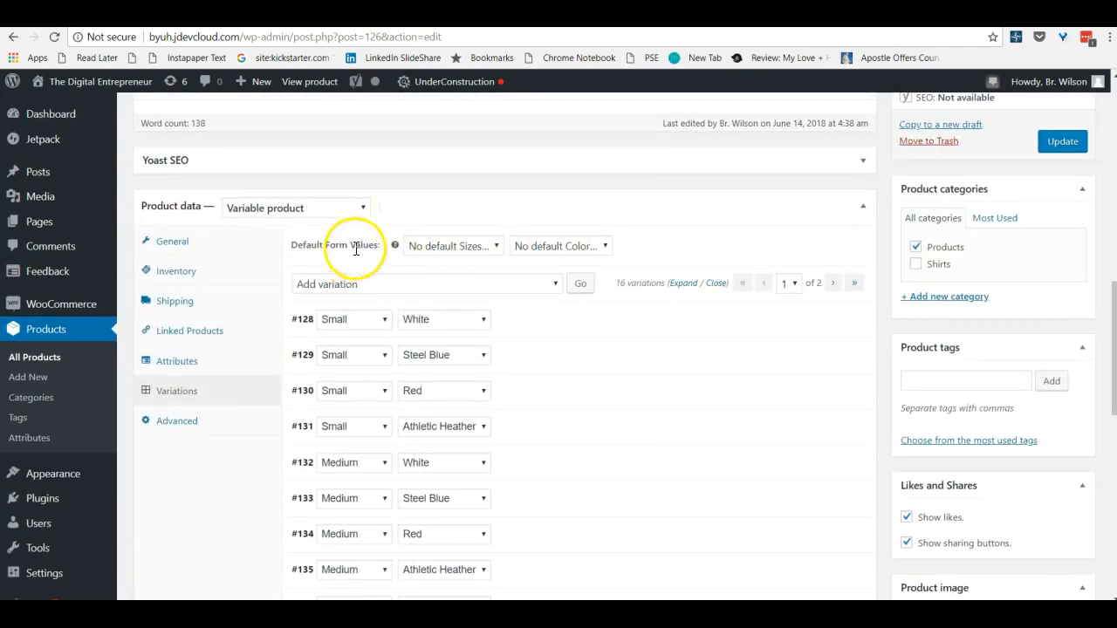
{"action": "left_click", "coordinate": [468, 245]}
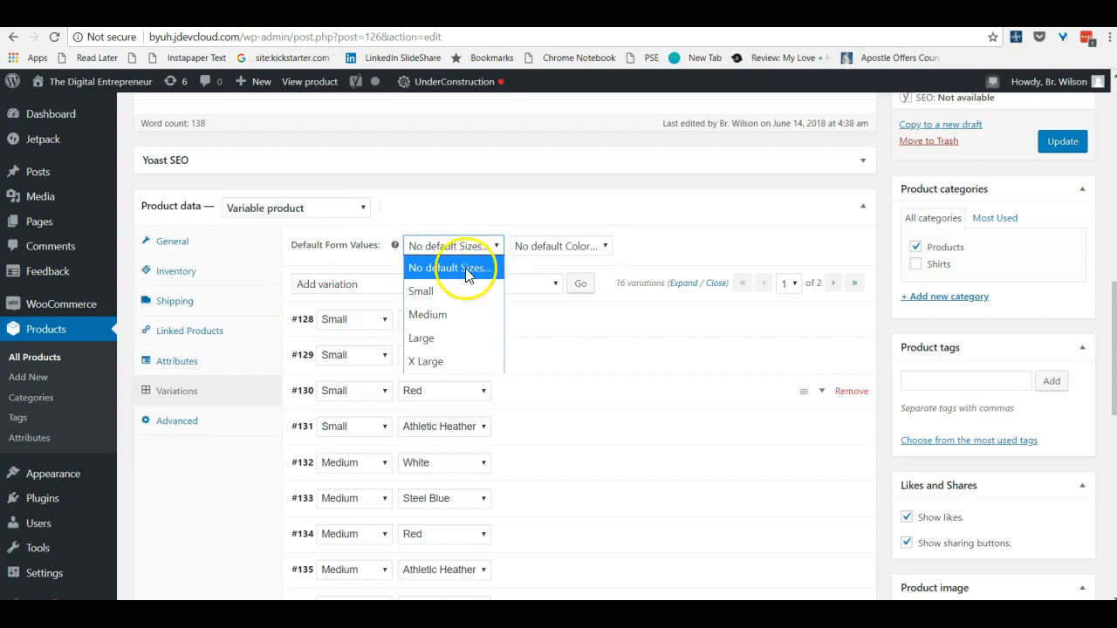
{"action": "left_click", "coordinate": [573, 245]}
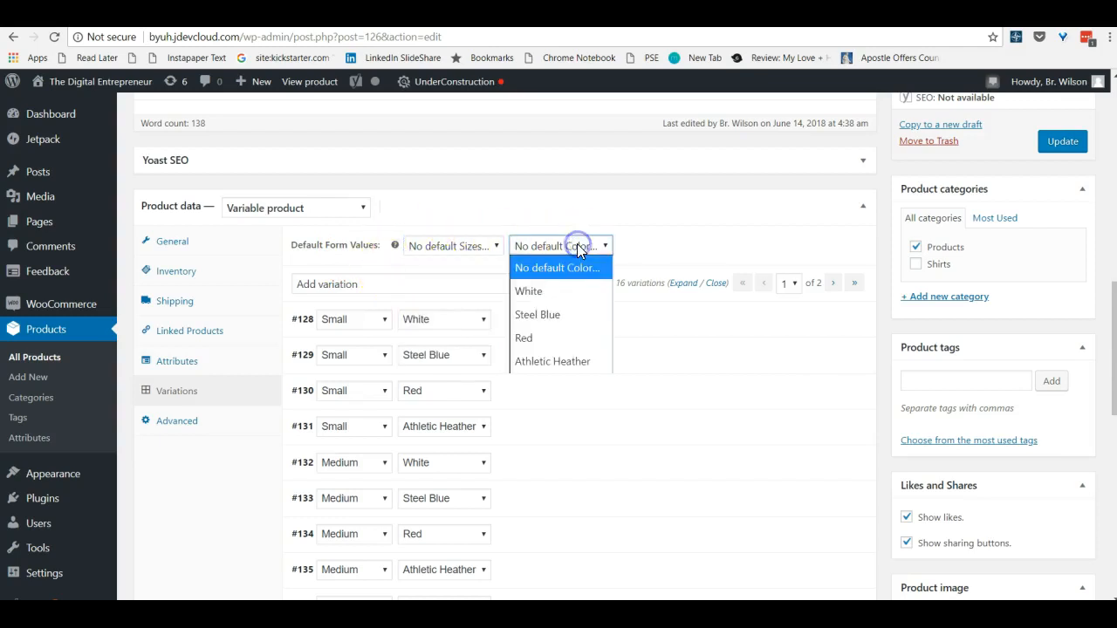
{"action": "left_click", "coordinate": [545, 296]}
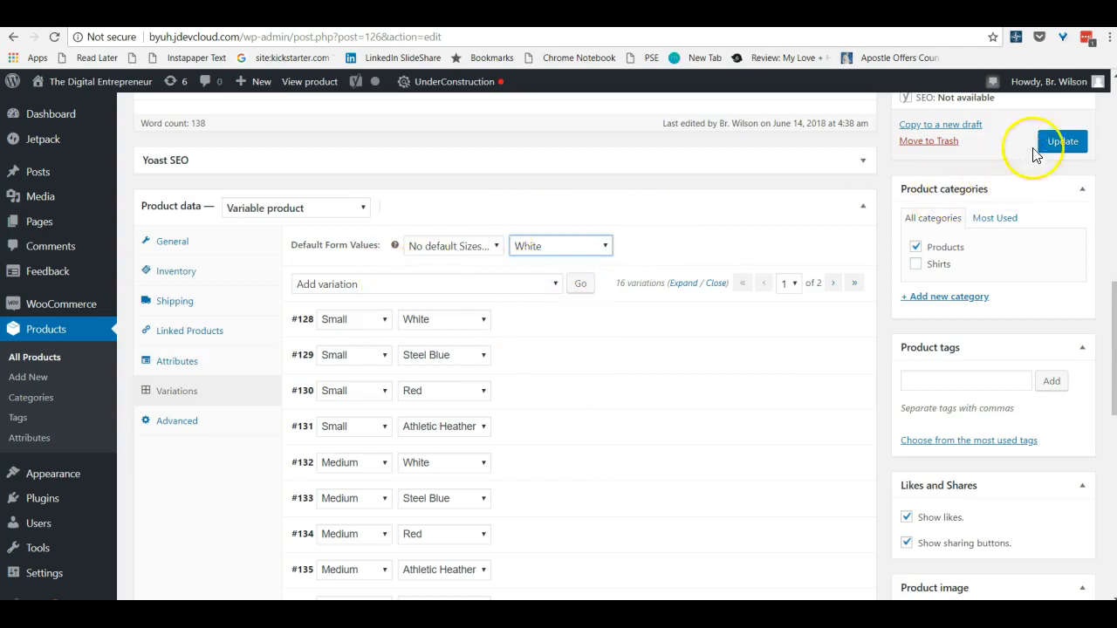
{"action": "left_click", "coordinate": [1064, 146]}
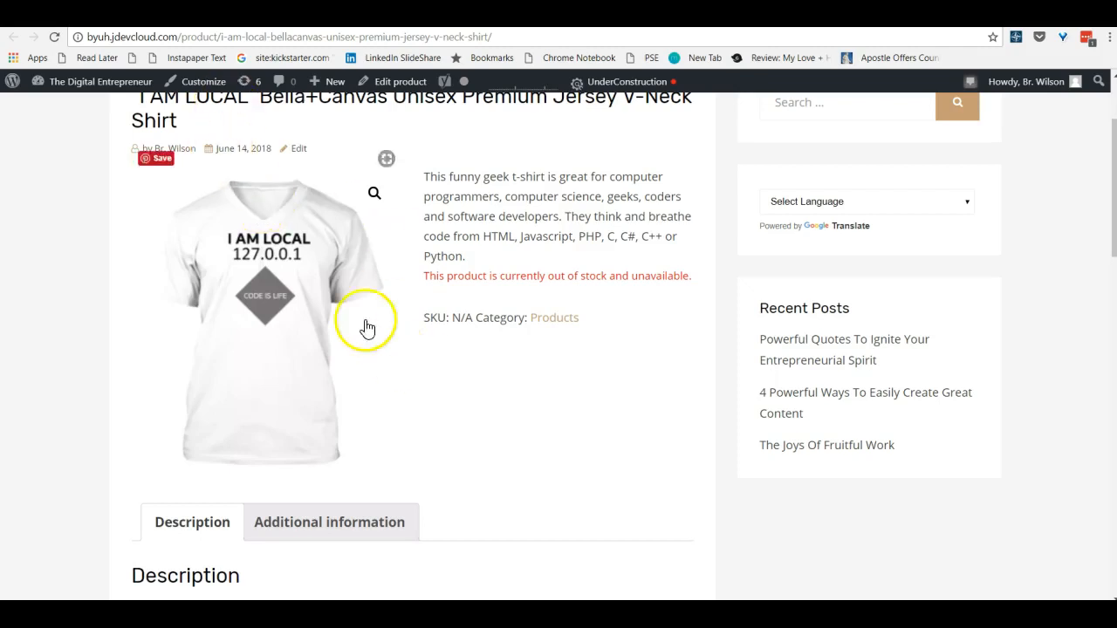
Reload the shirt's storefront page and test the variation choices with size X Large and color Red
{"action": "left_click", "coordinate": [55, 39]}
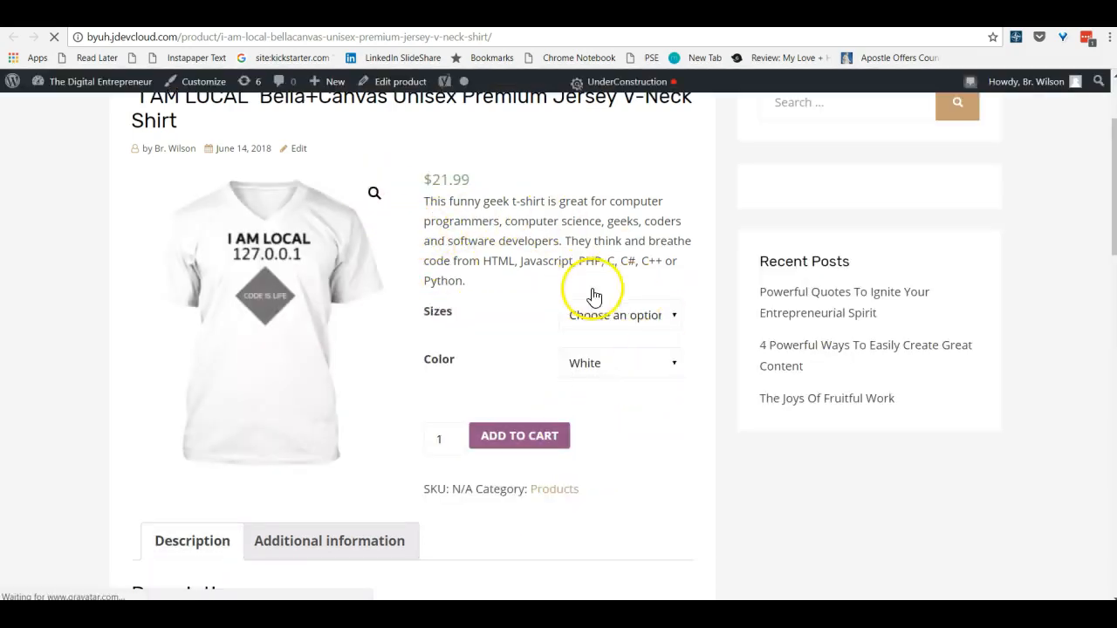
{"action": "left_click", "coordinate": [628, 320]}
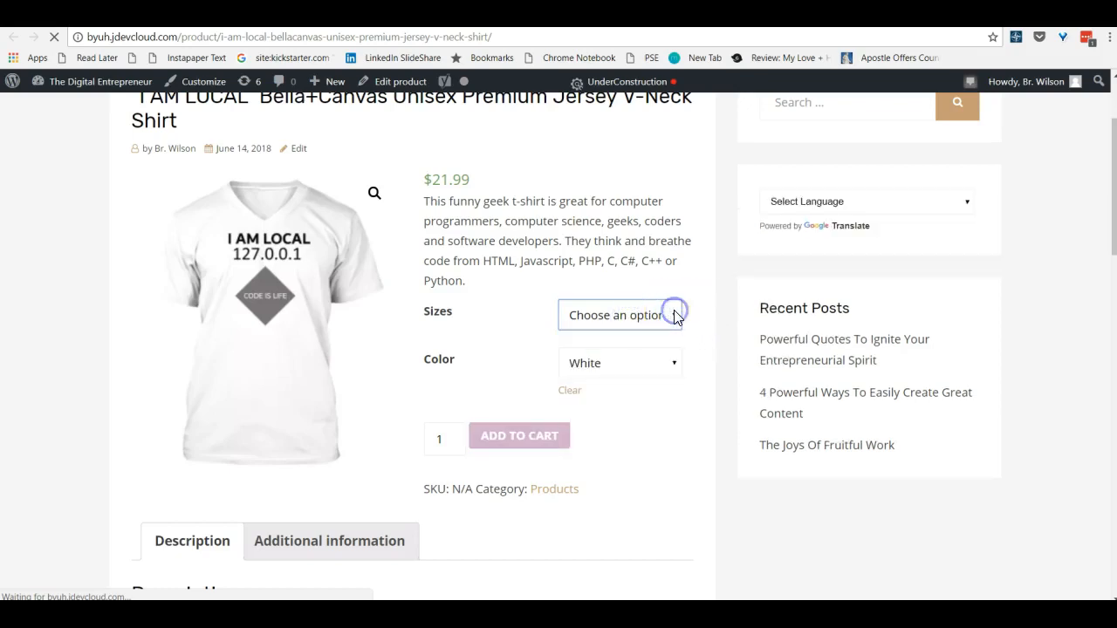
{"action": "left_click", "coordinate": [673, 312]}
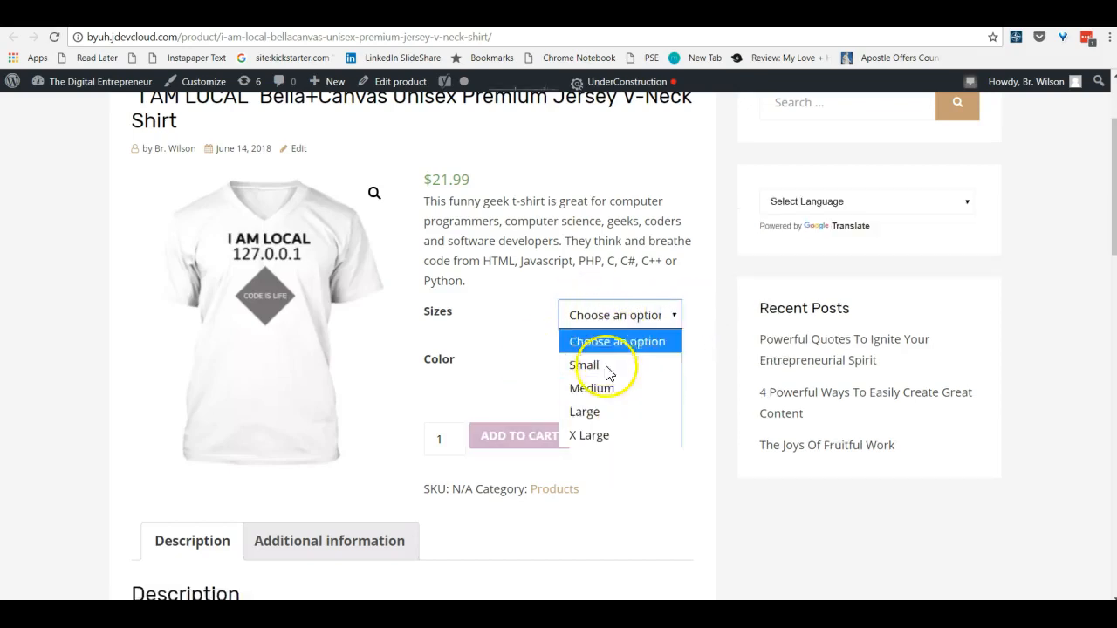
{"action": "left_click", "coordinate": [596, 433]}
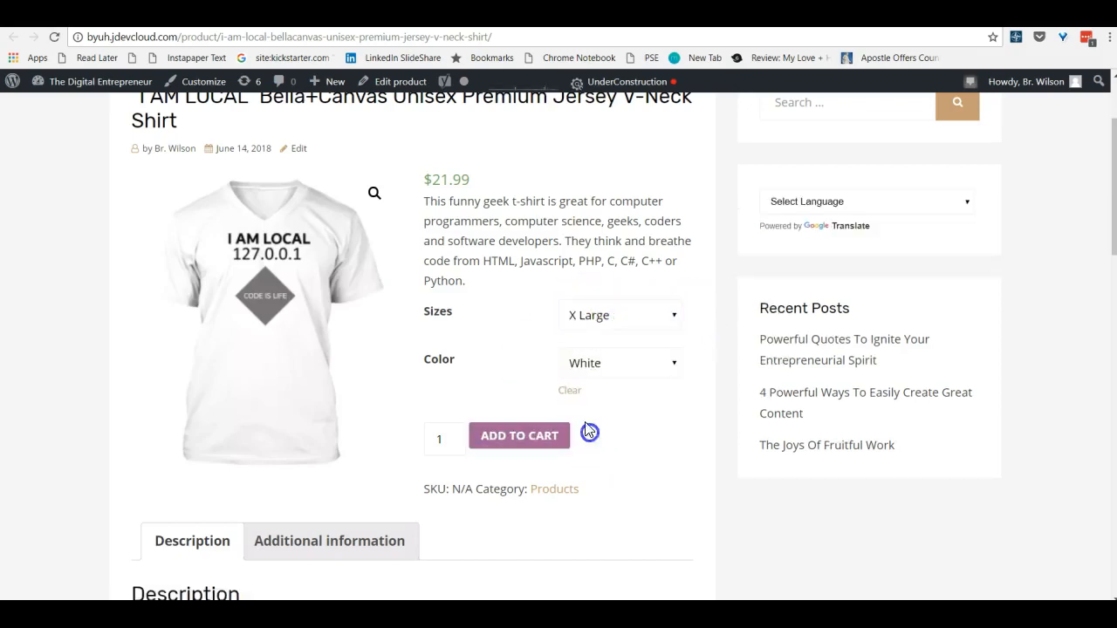
{"action": "left_click", "coordinate": [636, 368]}
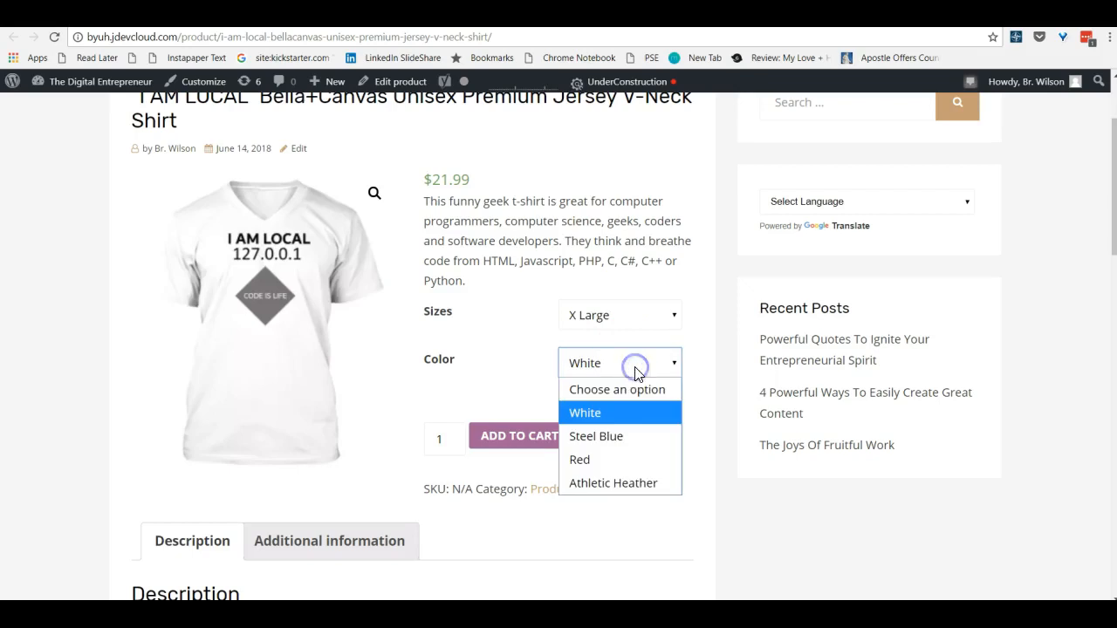
{"action": "left_click", "coordinate": [619, 457]}
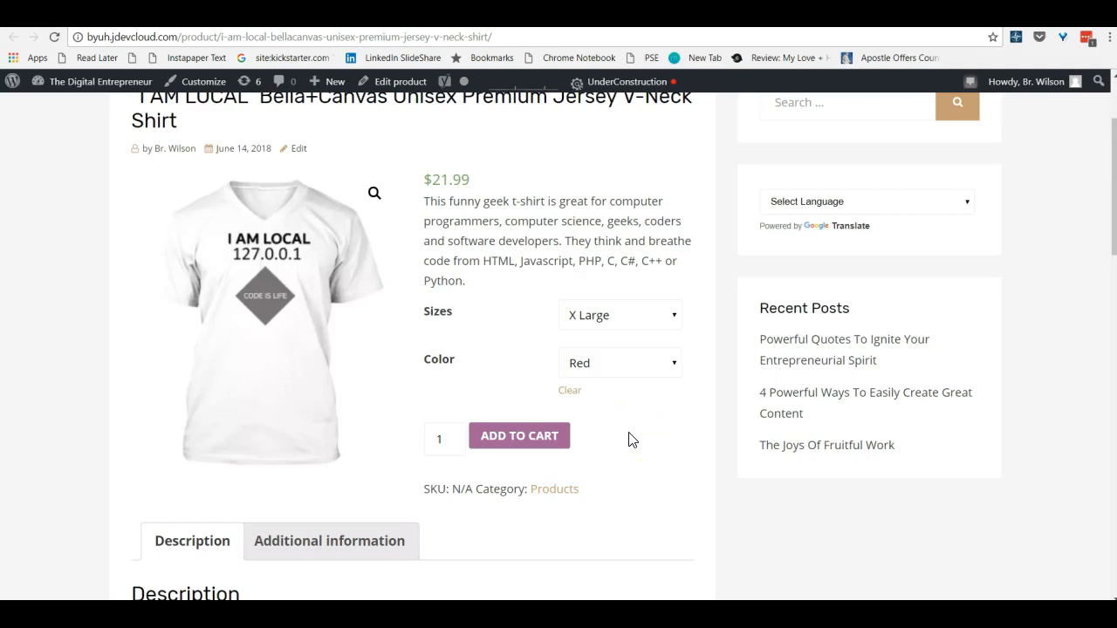
Check which sizes are offered for Red and look over the product description and shipping information
{"action": "left_click", "coordinate": [602, 320]}
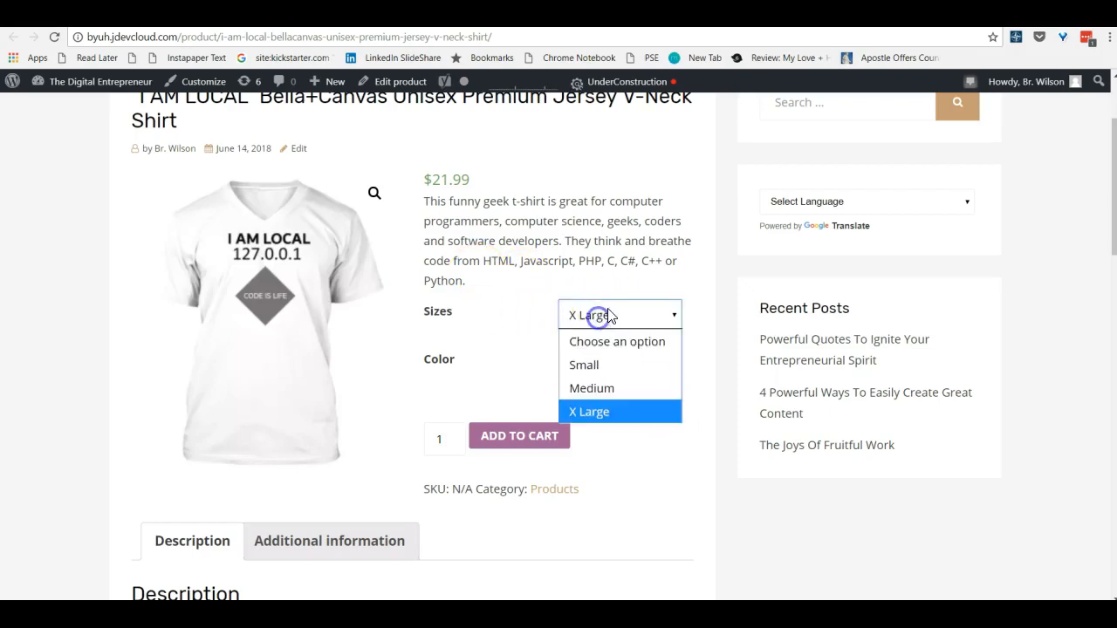
{"action": "left_click", "coordinate": [599, 328]}
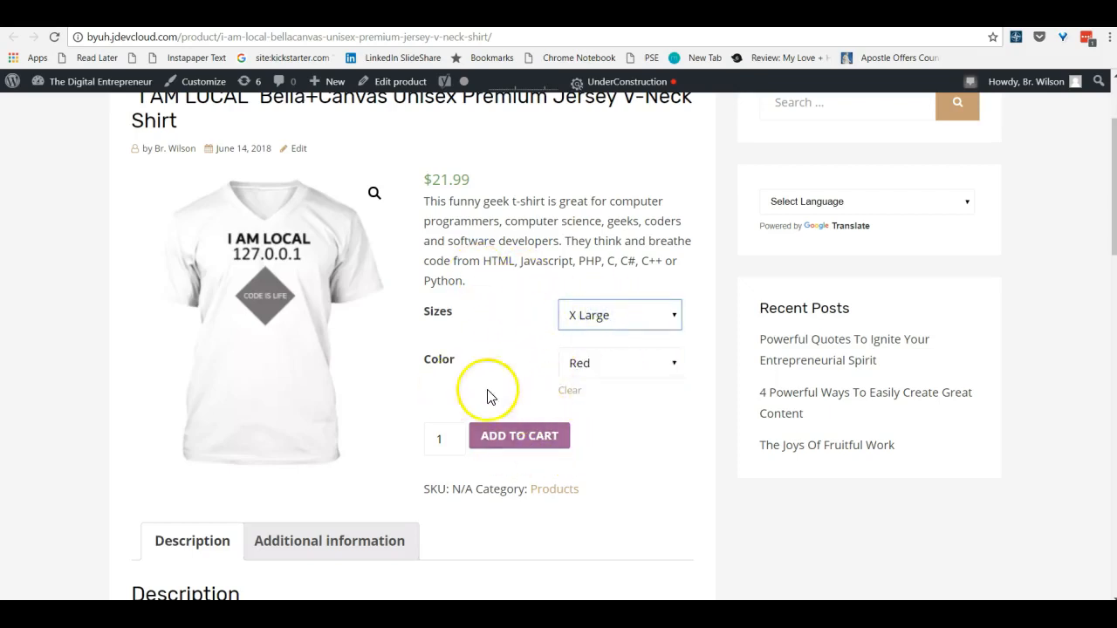
{"action": "scroll", "coordinate": [558, 423], "scroll_direction": "down", "scroll_amount": 4}
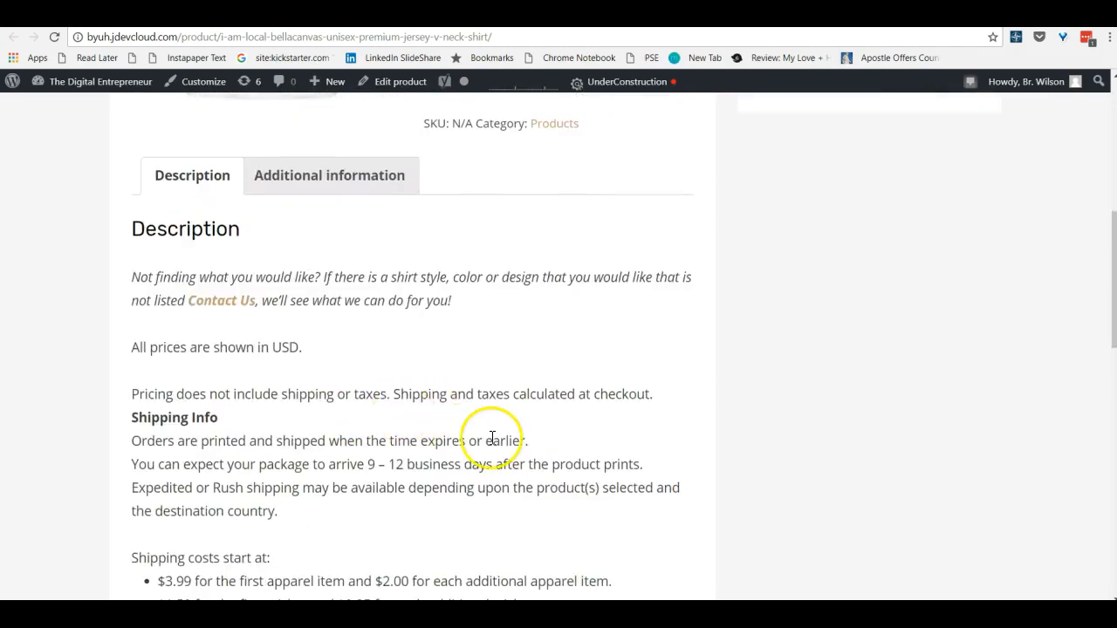
{"action": "scroll", "coordinate": [491, 438], "scroll_direction": "up", "scroll_amount": 3}
{"action": "scroll", "coordinate": [491, 444], "scroll_direction": "up", "scroll_amount": 1}
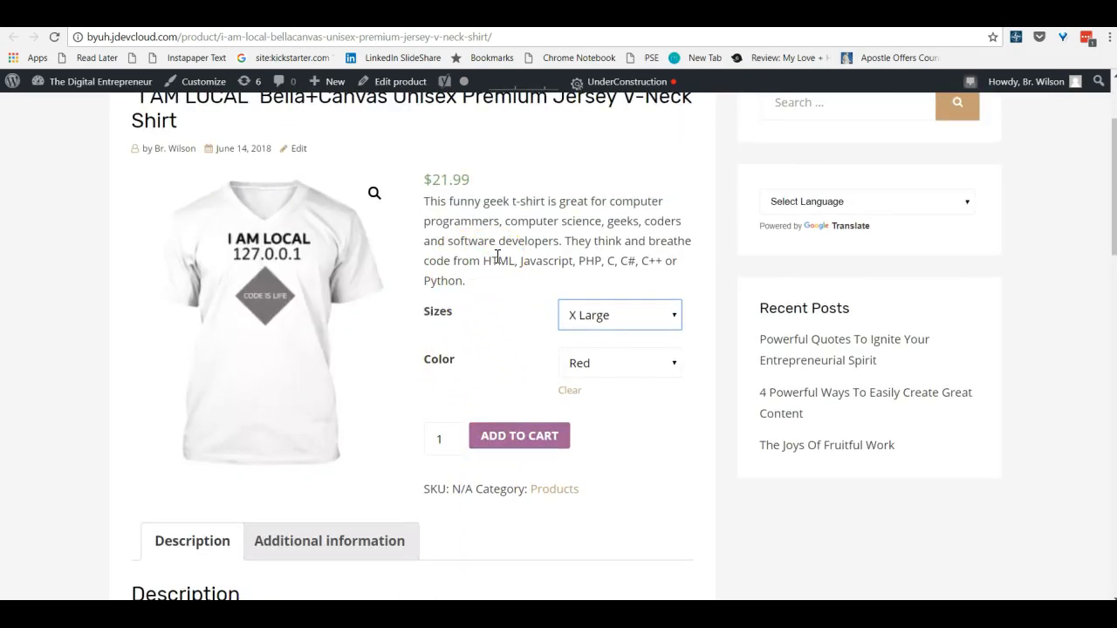
{"action": "scroll", "coordinate": [497, 256], "scroll_direction": "down", "scroll_amount": 1}
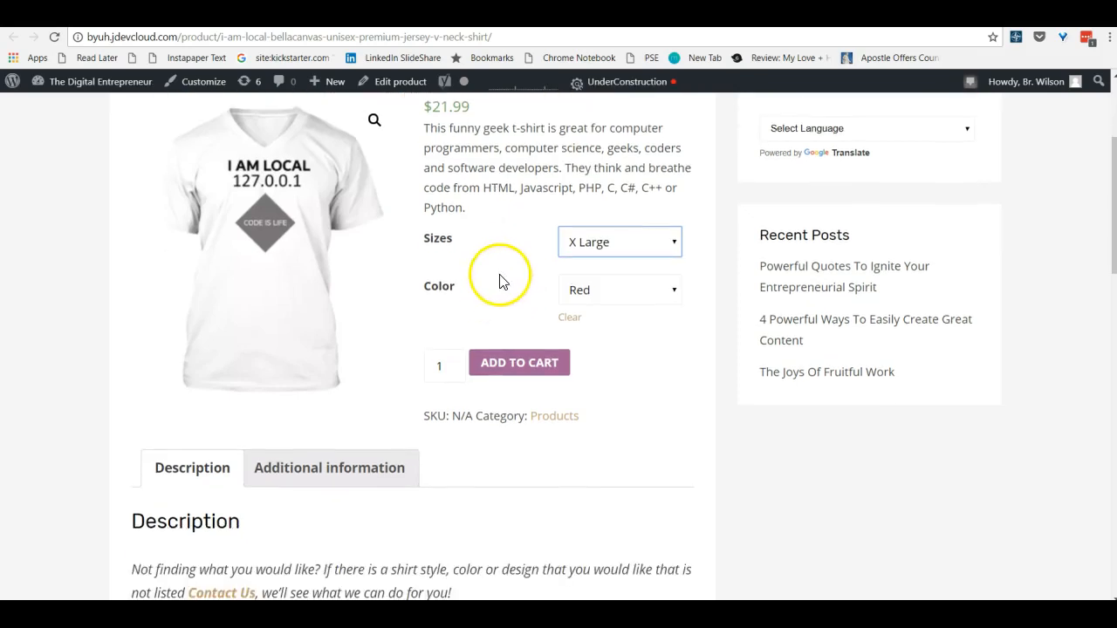